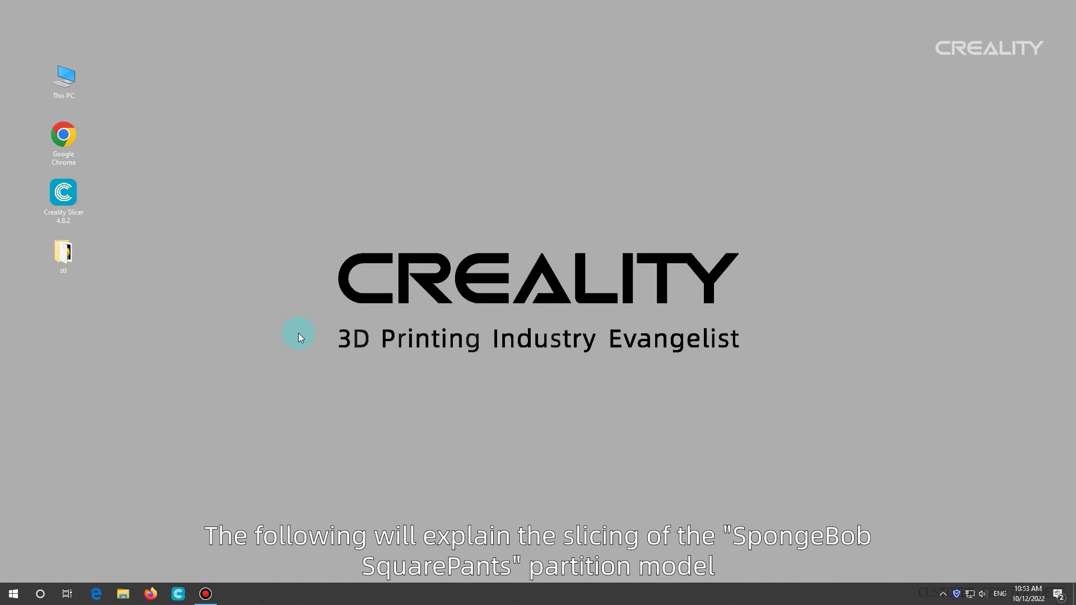
# - Launch Creality Slicer 4.8.2 and check the Ender-3 S1 printer, PLA material and nozzle size settings
pyautogui.doubleClick(63, 195)
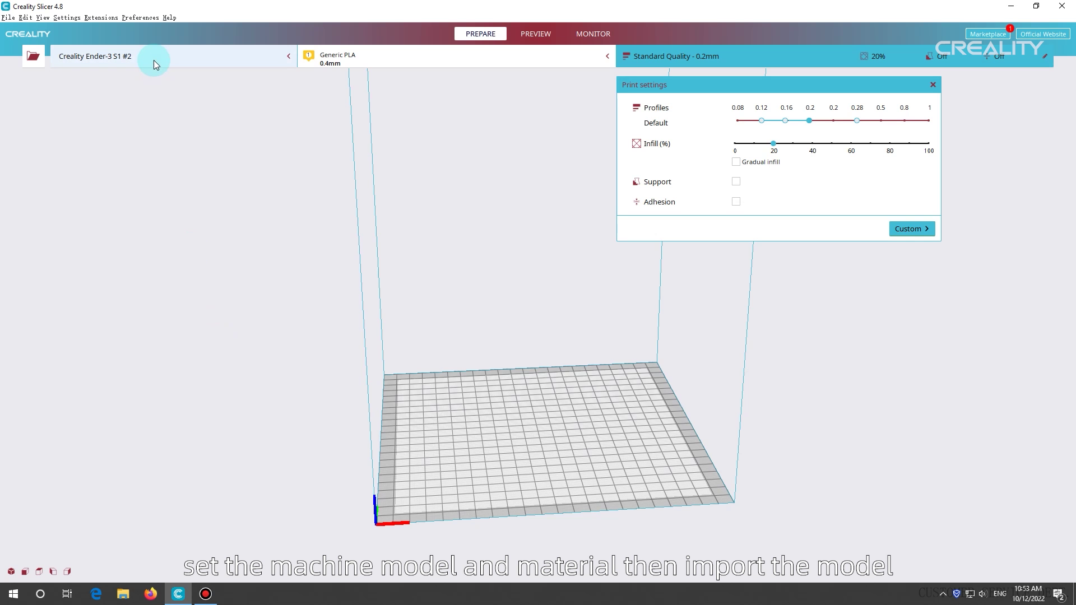
pyautogui.click(154, 59)
pyautogui.click(360, 59)
pyautogui.click(542, 103)
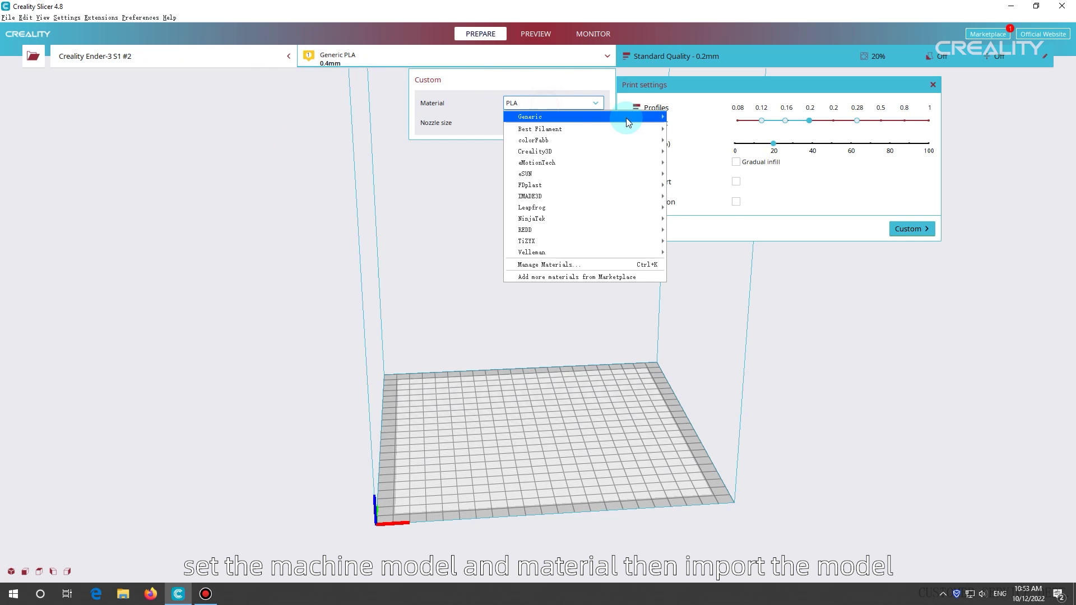
pyautogui.click(541, 122)
pyautogui.click(435, 216)
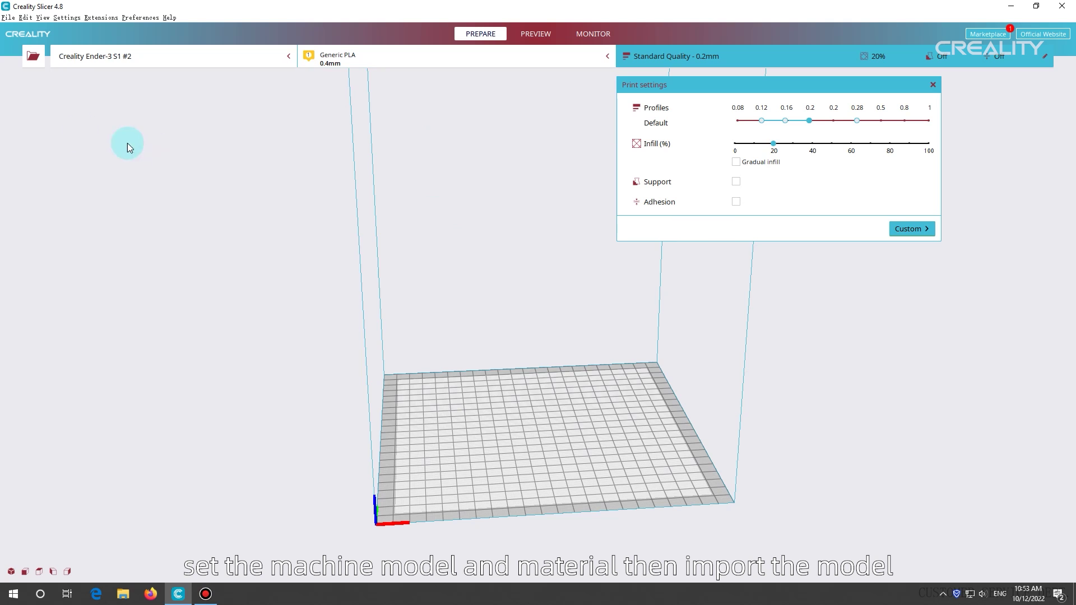
# - Import all the SpongeBob part STL files together, including the body, arms, legs and round disc
pyautogui.click(33, 56)
pyautogui.moveTo(186, 258); pyautogui.dragTo(196, 140)
pyautogui.click(413, 478)
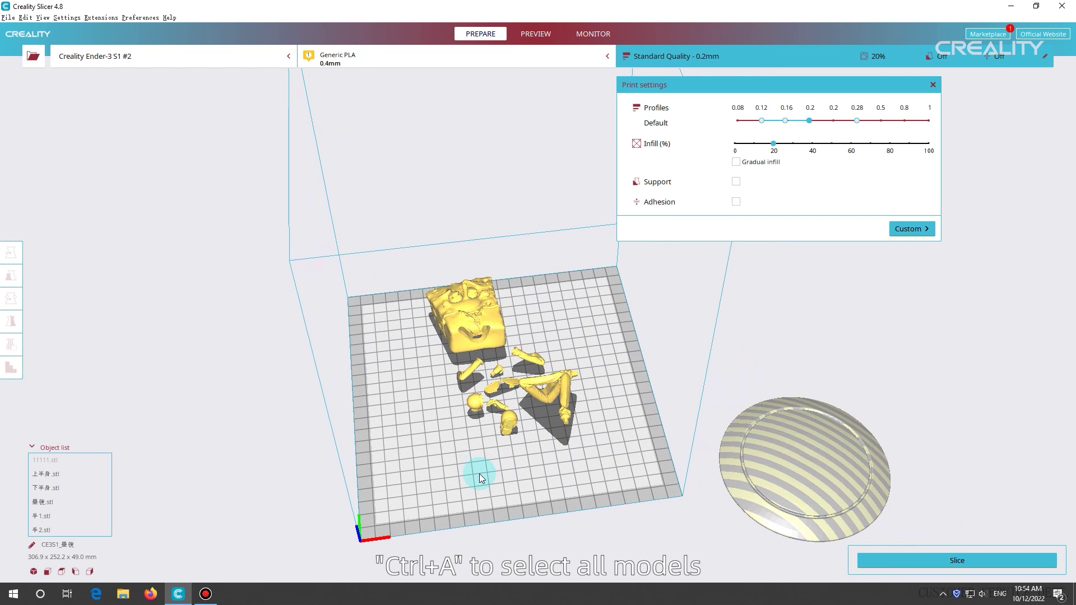
# - Shift all models along X off the build plate, then bring the round disc back close beside the other parts
pyautogui.hotkey('ctrl', 'a')
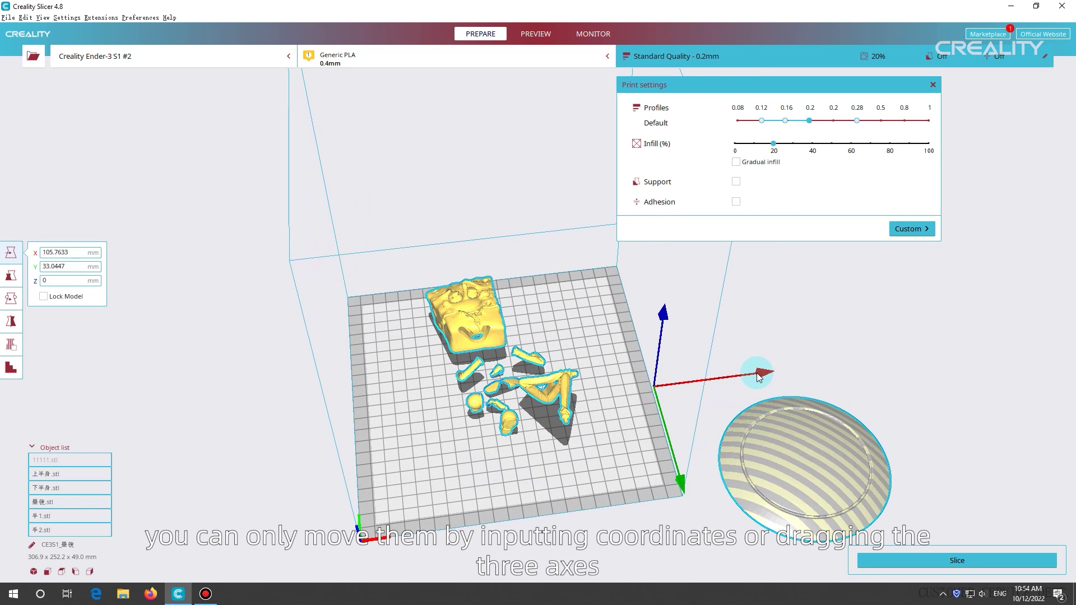
pyautogui.moveTo(762, 372); pyautogui.dragTo(993, 355)
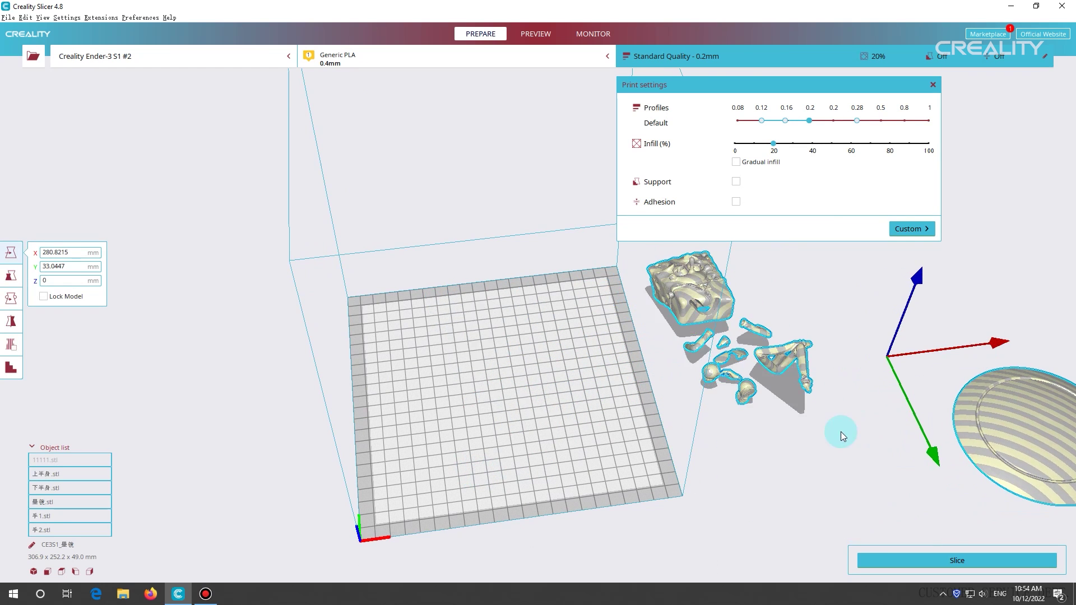
pyautogui.click(959, 451)
pyautogui.moveTo(960, 452); pyautogui.dragTo(767, 482)
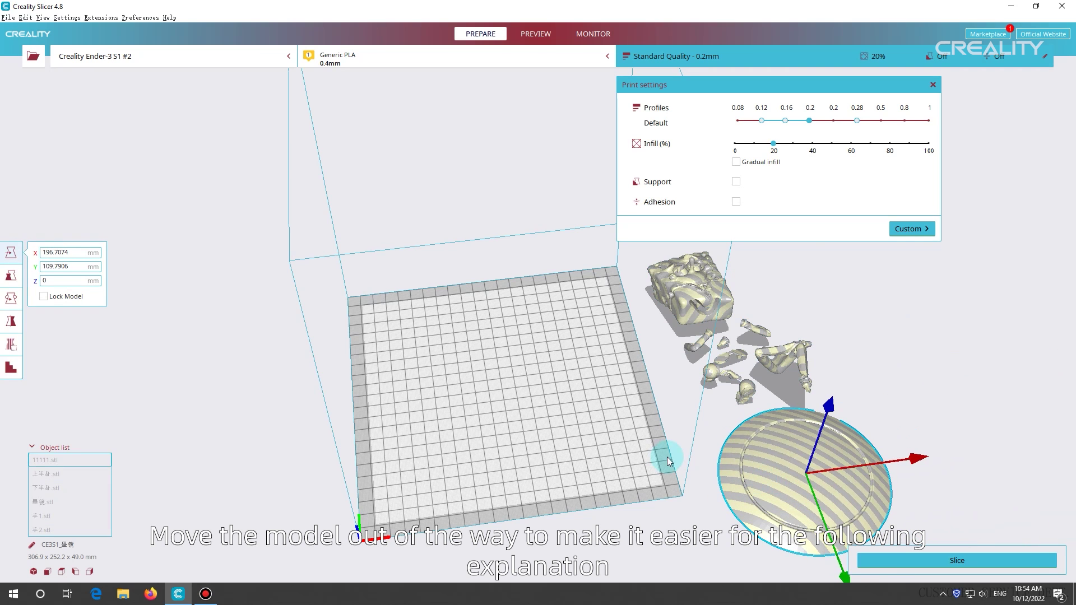
pyautogui.click(703, 420)
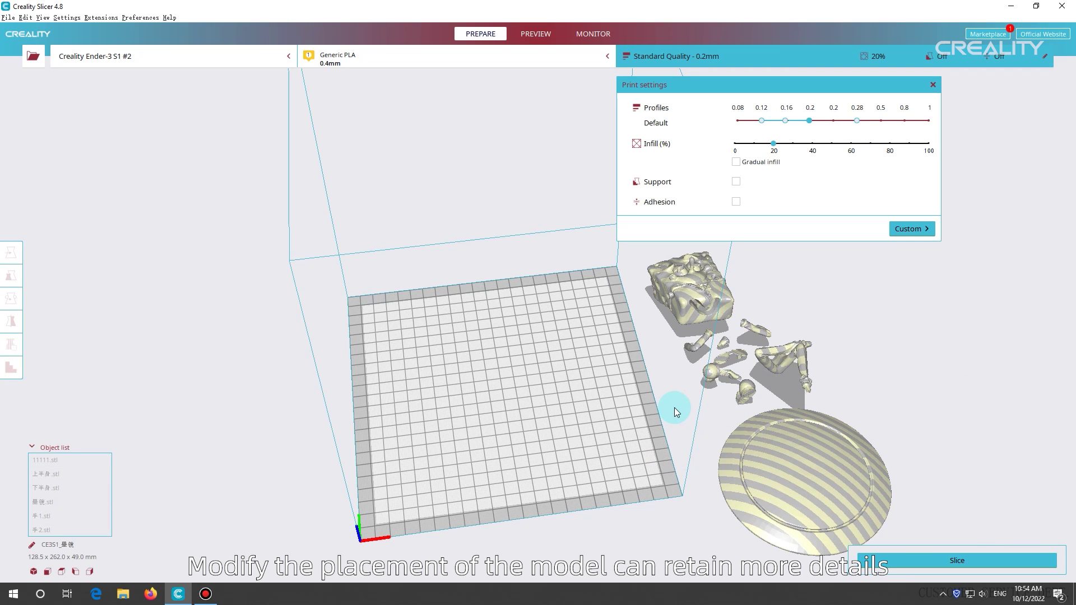
# - Place the SpongeBob body model near the center of the build plate, at about X 1.6 and Y 3.1 mm
pyautogui.click(686, 313)
pyautogui.moveTo(686, 314); pyautogui.dragTo(511, 405)
pyautogui.moveTo(526, 420); pyautogui.dragTo(630, 453, button='right')
# - Slice the flat-lying body and examine the layer lines on its front and side surfaces in the preview
pyautogui.click(892, 556)
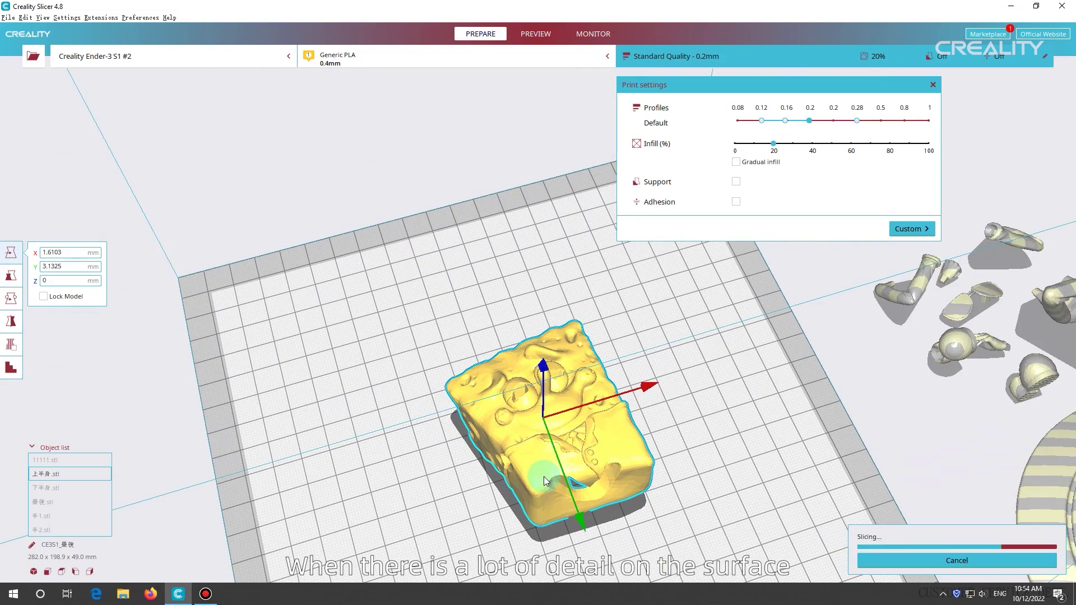
pyautogui.click(894, 563)
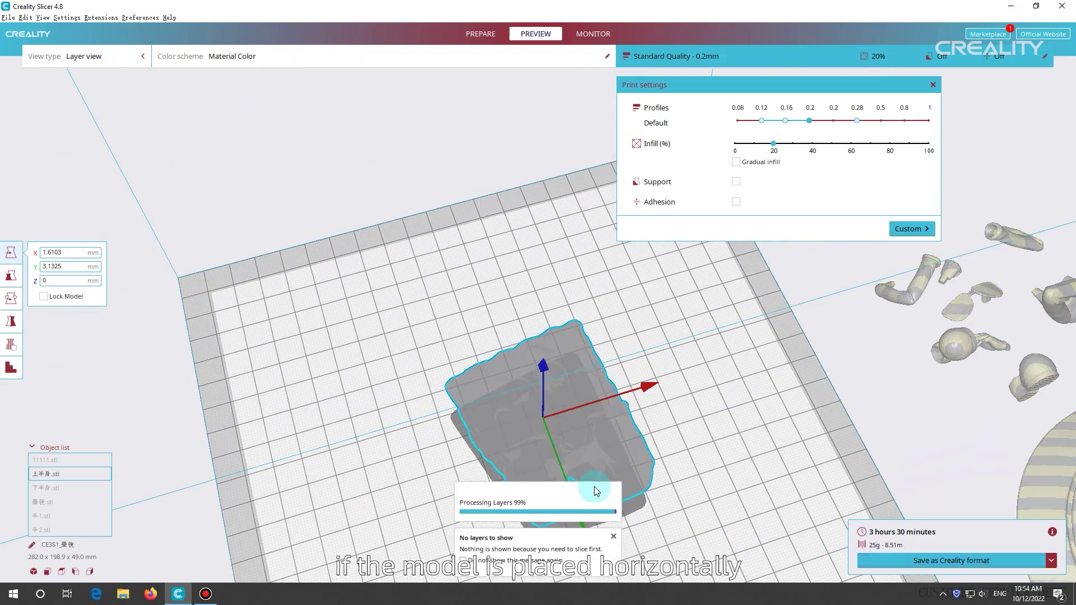
pyautogui.scroll(10, 594, 486)
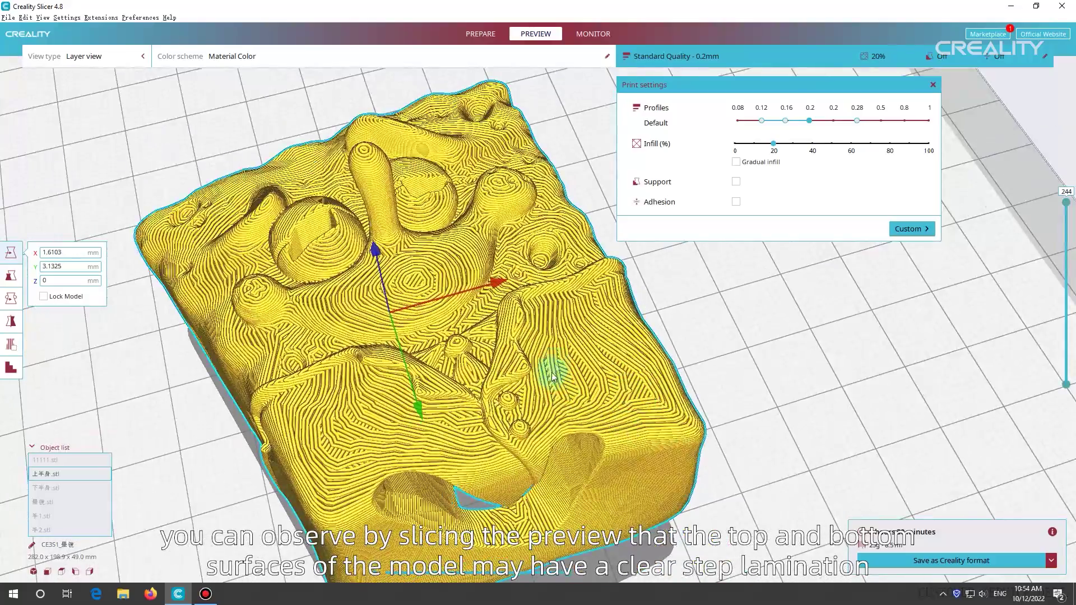
pyautogui.moveTo(682, 413); pyautogui.dragTo(443, 257, button='right')
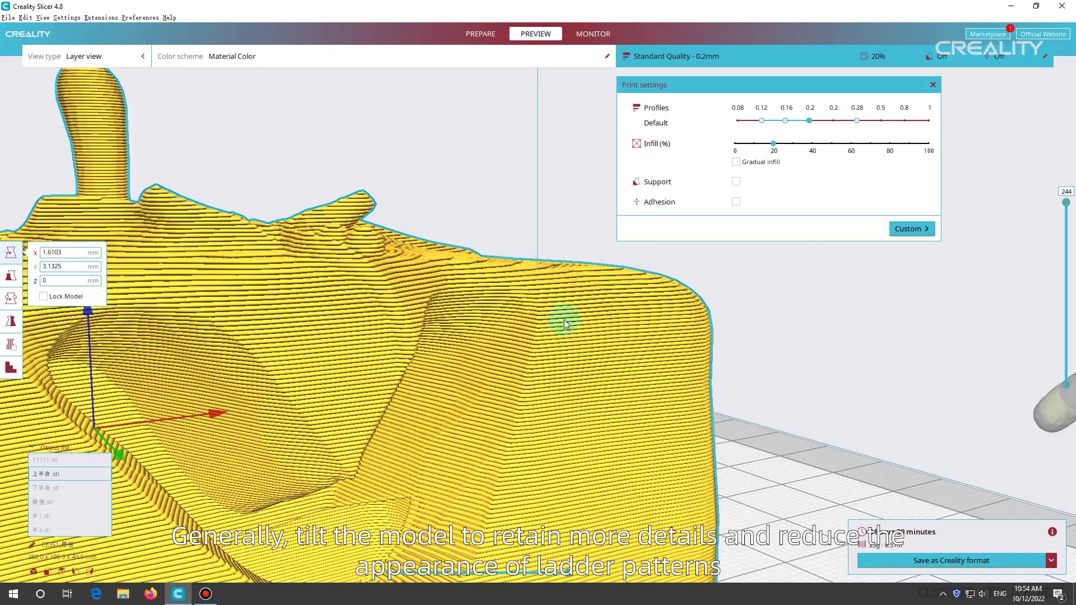
pyautogui.moveTo(563, 319); pyautogui.dragTo(589, 369, button='right')
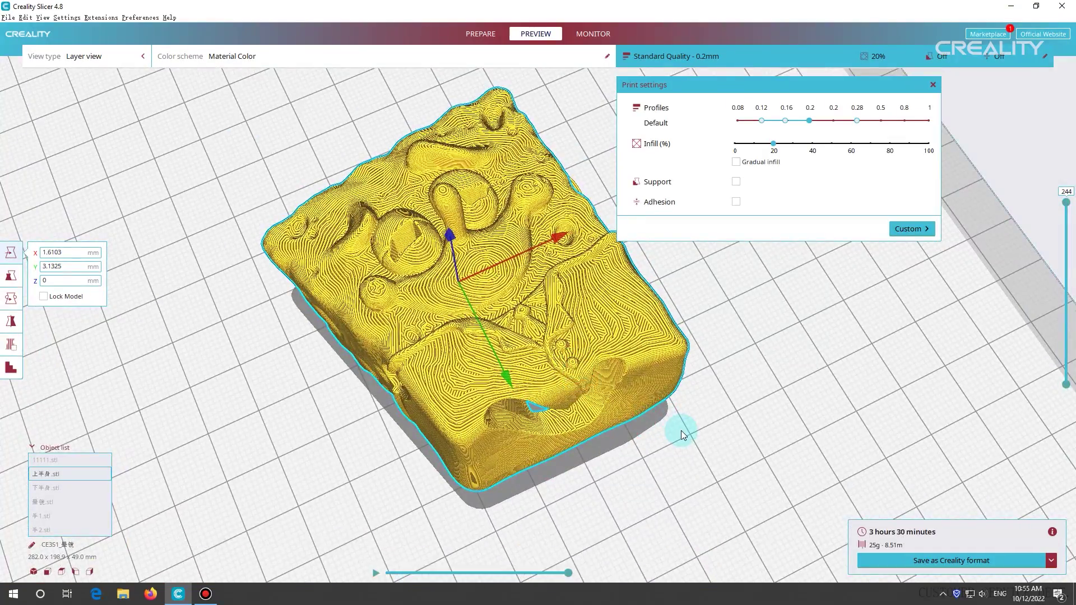
pyautogui.moveTo(680, 430); pyautogui.dragTo(735, 435, button='right')
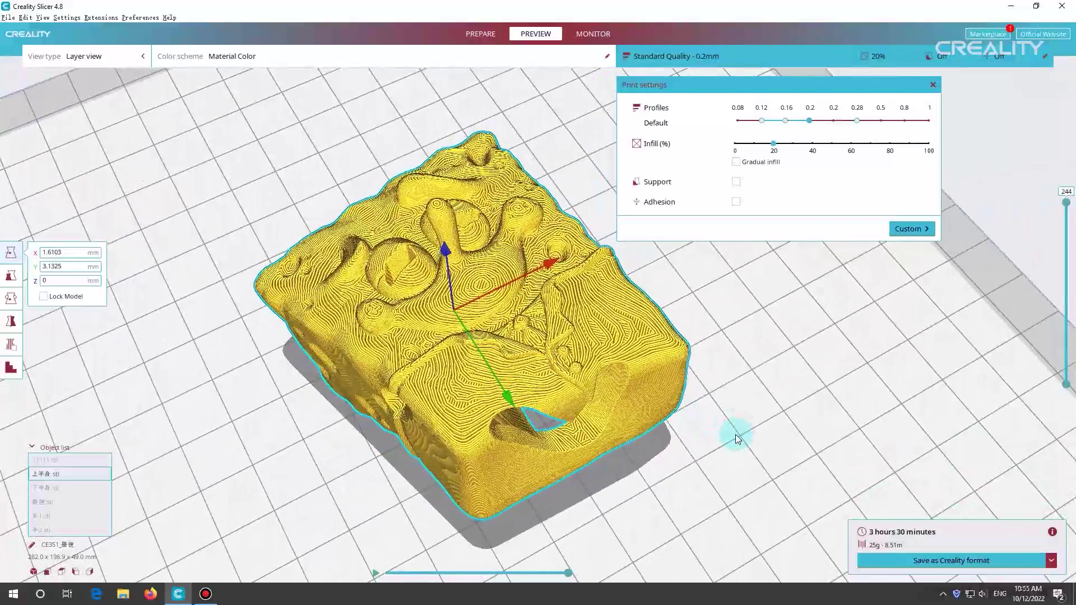
# - Return to model preparation and rotate the body about the X and Y axes so it tilts off its flat back
pyautogui.click(482, 35)
pyautogui.click(540, 348)
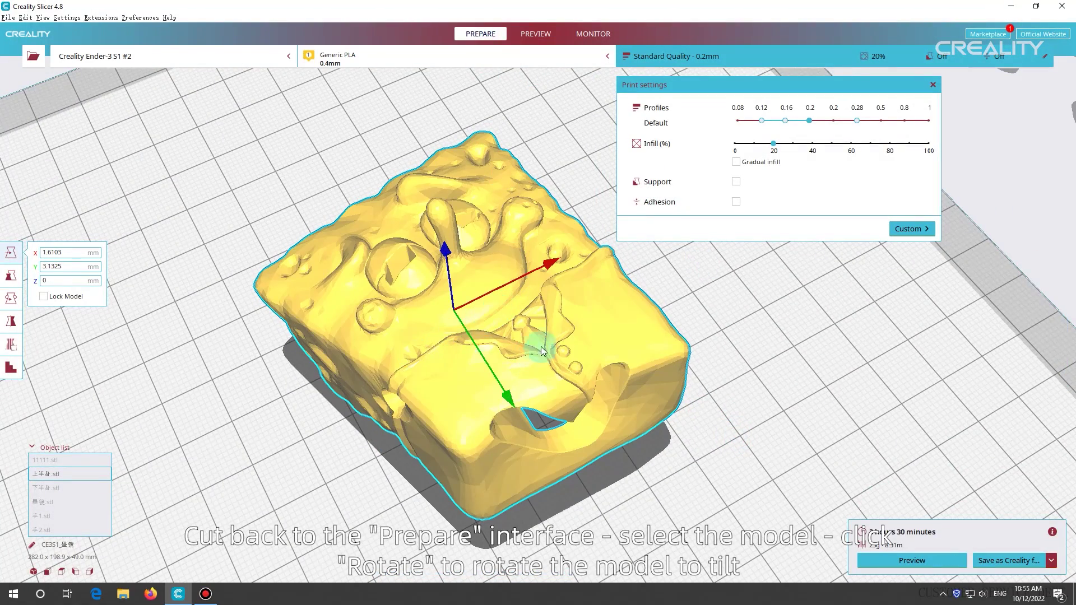
pyautogui.click(12, 298)
pyautogui.scroll(-3, 513, 329)
pyautogui.moveTo(512, 329); pyautogui.dragTo(661, 275, button='right')
pyautogui.scroll(-5, 474, 330)
pyautogui.moveTo(513, 233); pyautogui.dragTo(600, 270)
pyautogui.moveTo(642, 320); pyautogui.dragTo(433, 303, button='right')
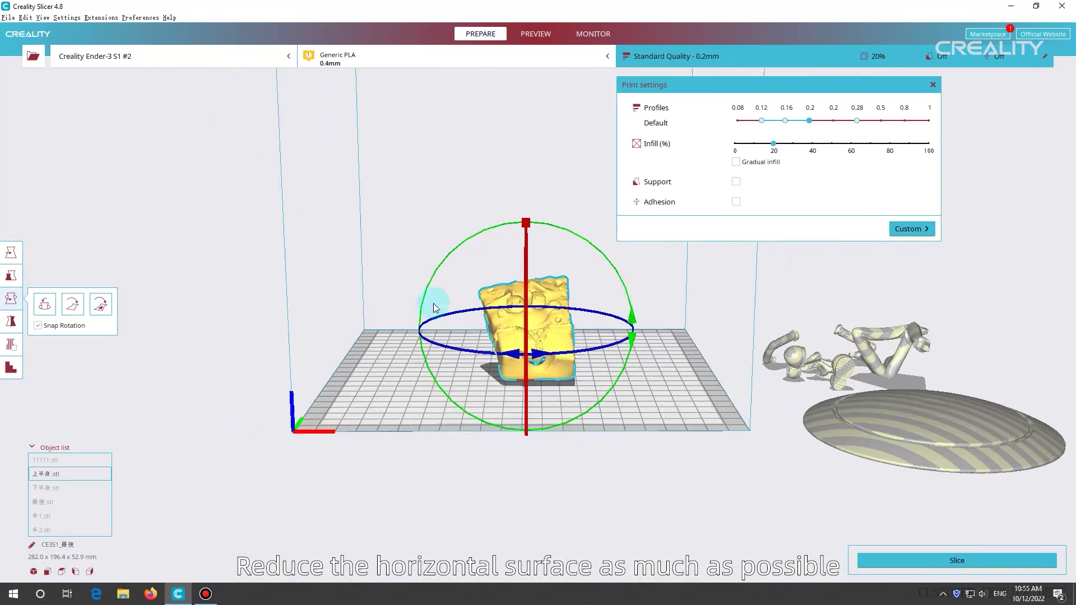
pyautogui.moveTo(633, 311); pyautogui.dragTo(591, 252)
pyautogui.moveTo(609, 296); pyautogui.dragTo(409, 311, button='right')
pyautogui.moveTo(558, 213); pyautogui.dragTo(523, 223)
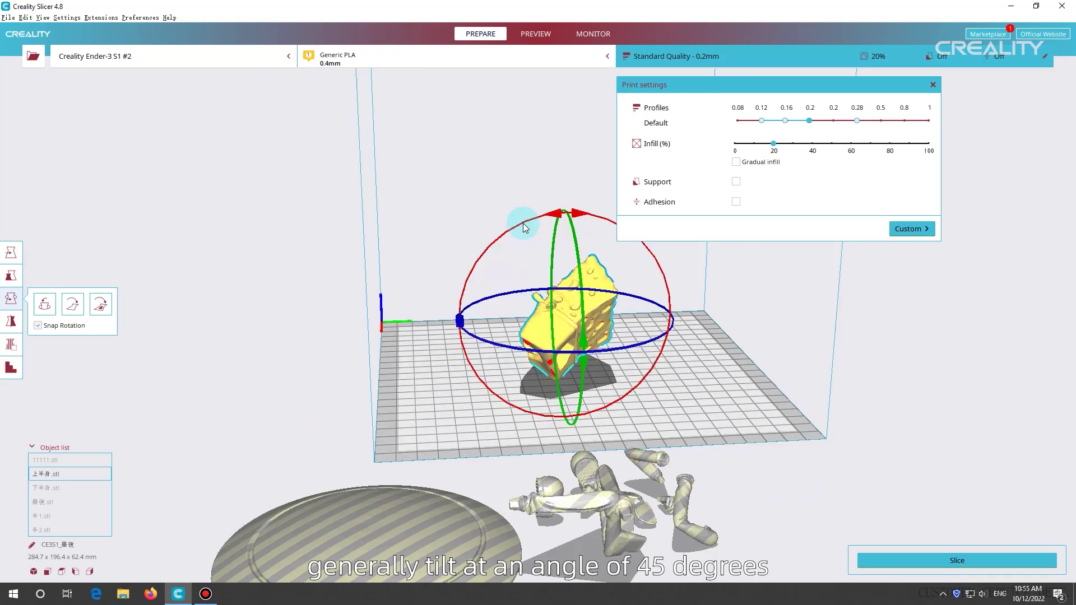
# - Refine the body's rotation about its axes until it rests on a lower corner, tilted about 45 degrees
pyautogui.moveTo(522, 223); pyautogui.dragTo(761, 234, button='right')
pyautogui.moveTo(676, 302); pyautogui.dragTo(669, 448, button='right')
pyautogui.moveTo(559, 374); pyautogui.dragTo(627, 323)
pyautogui.moveTo(608, 359); pyautogui.dragTo(596, 255, button='right')
pyautogui.moveTo(634, 295); pyautogui.dragTo(640, 318)
pyautogui.moveTo(640, 319); pyautogui.dragTo(456, 212, button='right')
pyautogui.moveTo(457, 227); pyautogui.dragTo(458, 235)
pyautogui.moveTo(458, 235); pyautogui.dragTo(605, 303, button='right')
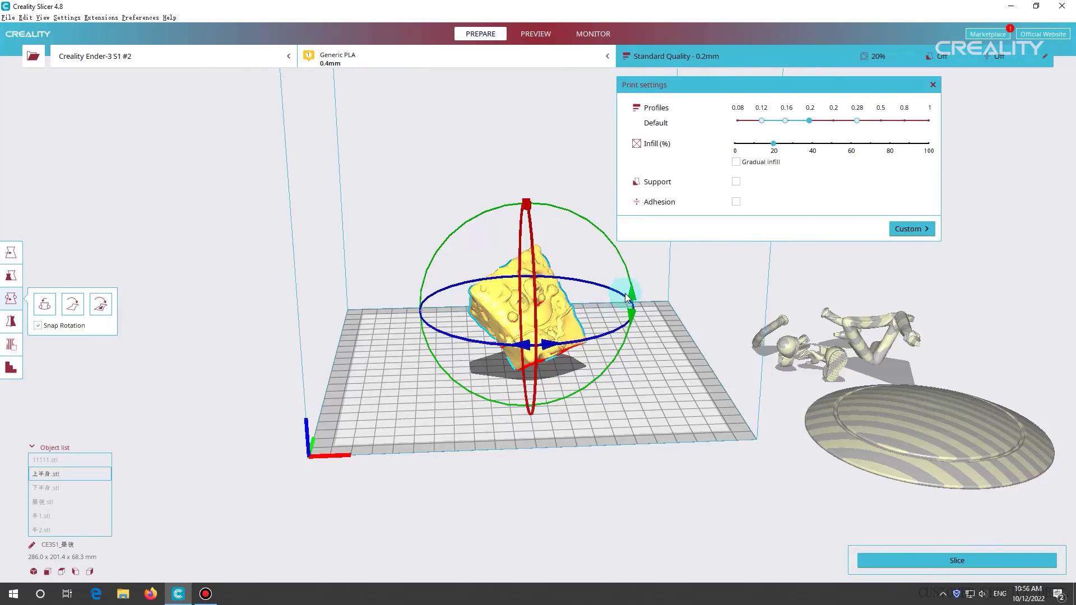
pyautogui.moveTo(630, 295); pyautogui.dragTo(626, 270)
pyautogui.moveTo(627, 270)
pyautogui.mouseDown(button='right')
pyautogui.moveTo(657, 276)
pyautogui.moveTo(632, 283)
pyautogui.mouseUp(button='right')
# - Slice the tilted body and examine the layer lines from several sides in the preview
pyautogui.click(868, 560)
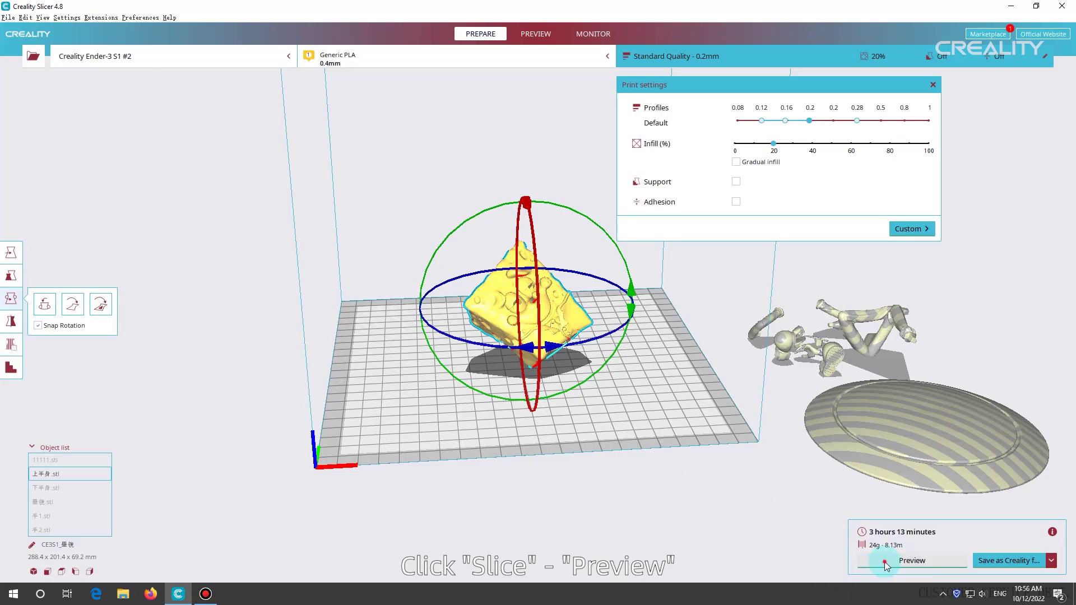
pyautogui.click(886, 560)
pyautogui.scroll(6, 547, 352)
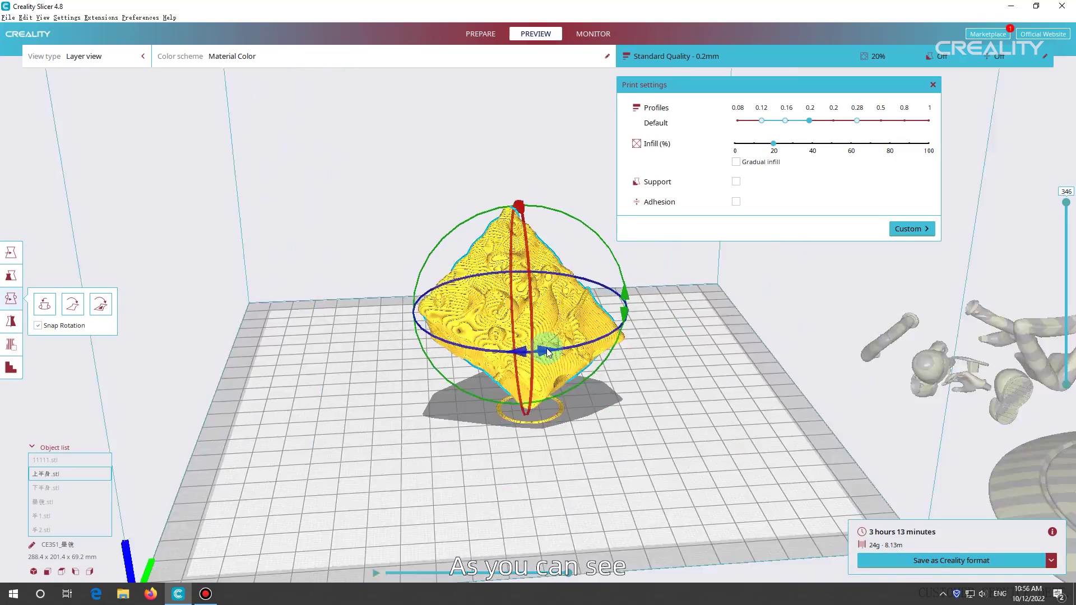
pyautogui.moveTo(547, 351); pyautogui.dragTo(482, 446, button='right')
pyautogui.click(537, 381)
pyautogui.scroll(3, 358, 241)
pyautogui.moveTo(426, 280); pyautogui.dragTo(573, 175, button='right')
pyautogui.scroll(-4, 561, 193)
pyautogui.moveTo(549, 225); pyautogui.dragTo(634, 403, button='right')
pyautogui.scroll(5, 563, 367)
pyautogui.moveTo(562, 367); pyautogui.dragTo(337, 361, button='right')
pyautogui.scroll(-5, 523, 406)
# - Move the tilted body off the build plate and place the round disc near the center, at about X 3.4 and Y -6.9 mm
pyautogui.click(481, 34)
pyautogui.moveTo(410, 397); pyautogui.dragTo(452, 449, button='right')
pyautogui.click(453, 336)
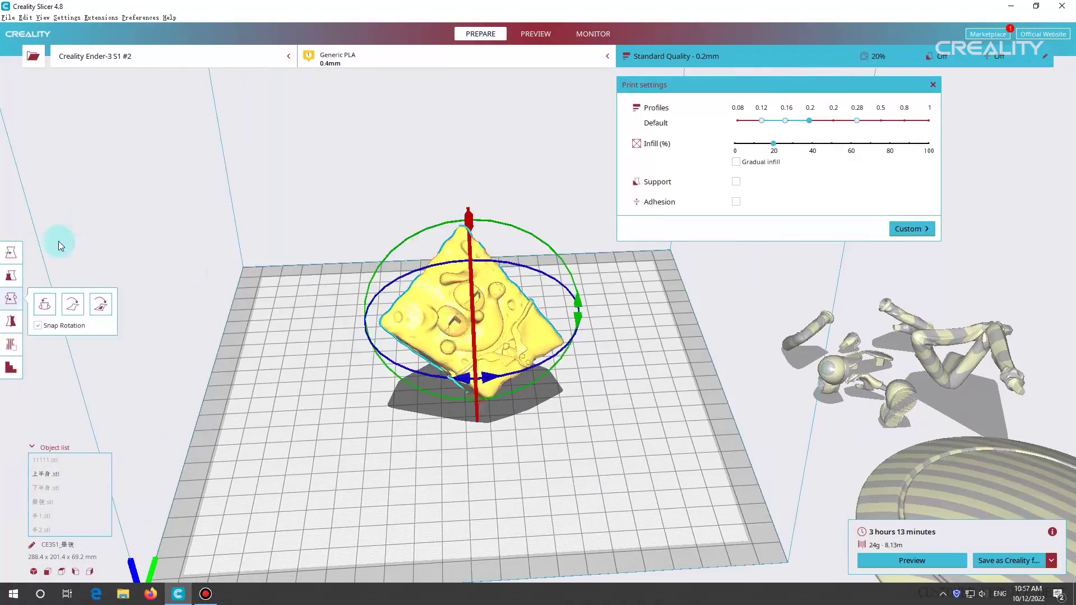
pyautogui.click(11, 253)
pyautogui.moveTo(476, 344); pyautogui.dragTo(135, 285)
pyautogui.scroll(-5, 135, 285)
pyautogui.click(726, 419)
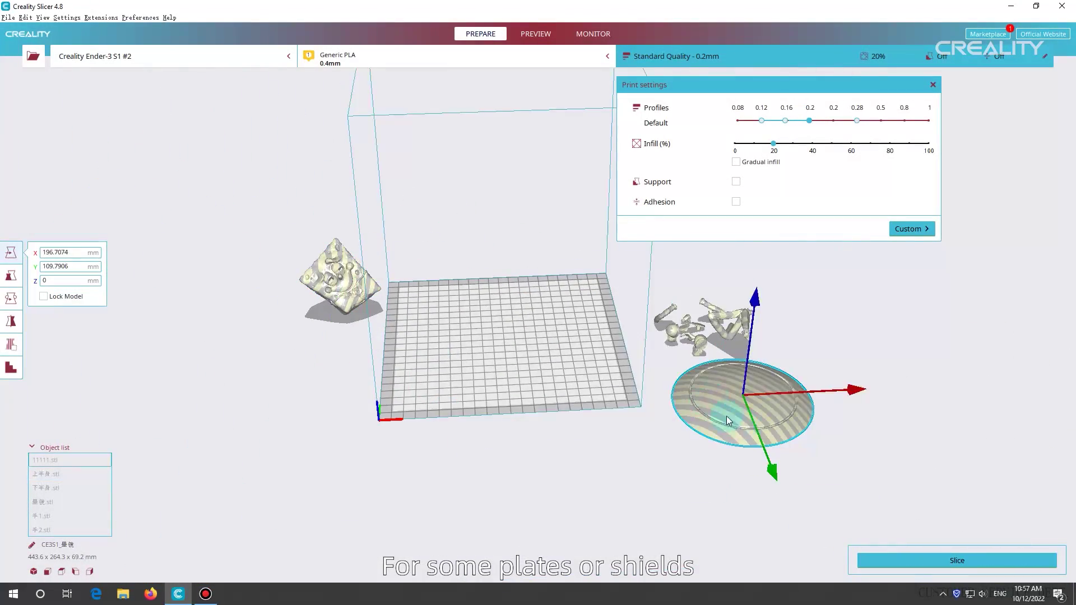
pyautogui.moveTo(726, 419); pyautogui.dragTo(494, 353)
# - Slice the flat-lying disc and examine the layer lines across its surface in the preview
pyautogui.click(897, 560)
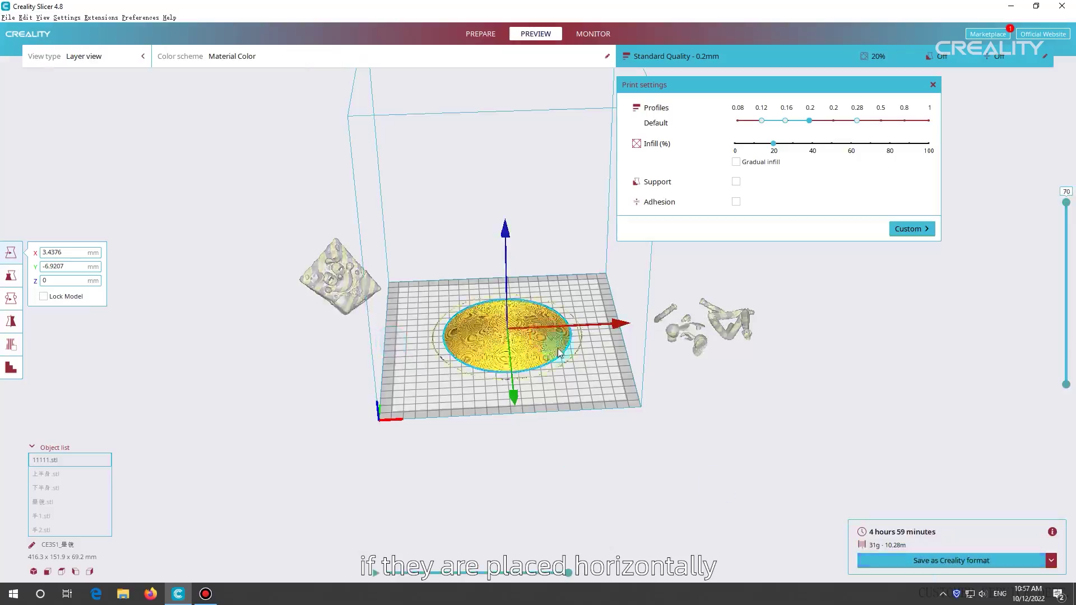
pyautogui.scroll(6, 522, 391)
pyautogui.moveTo(468, 359); pyautogui.dragTo(445, 255, button='right')
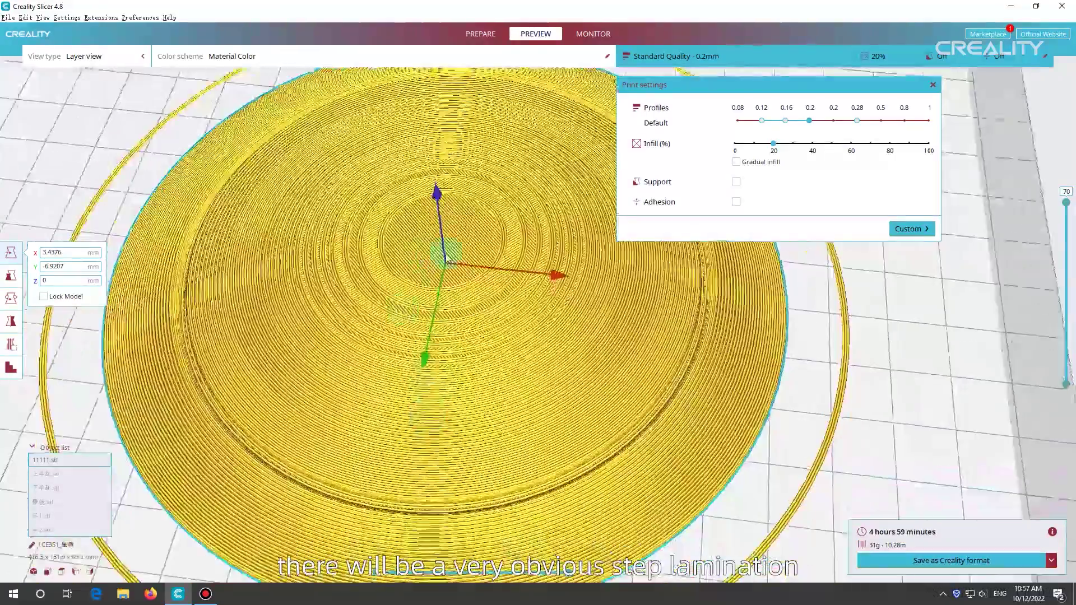
pyautogui.scroll(4, 397, 304)
pyautogui.moveTo(396, 304); pyautogui.dragTo(476, 292, button='right')
pyautogui.scroll(-5, 340, 353)
# - Rotate the disc about the Y axis to a steep upright tilt and inspect its sliced layers
pyautogui.click(480, 33)
pyautogui.click(11, 298)
pyautogui.scroll(-4, 476, 291)
pyautogui.moveTo(630, 336); pyautogui.dragTo(610, 345)
pyautogui.moveTo(610, 345)
pyautogui.mouseDown(button='right')
pyautogui.moveTo(539, 331)
pyautogui.moveTo(795, 379)
pyautogui.moveTo(543, 398)
pyautogui.moveTo(476, 434)
pyautogui.moveTo(615, 324)
pyautogui.moveTo(613, 341)
pyautogui.mouseUp(button='right')
pyautogui.scroll(5, 507, 381)
pyautogui.scroll(3, 371, 415)
pyautogui.scroll(-3, 398, 188)
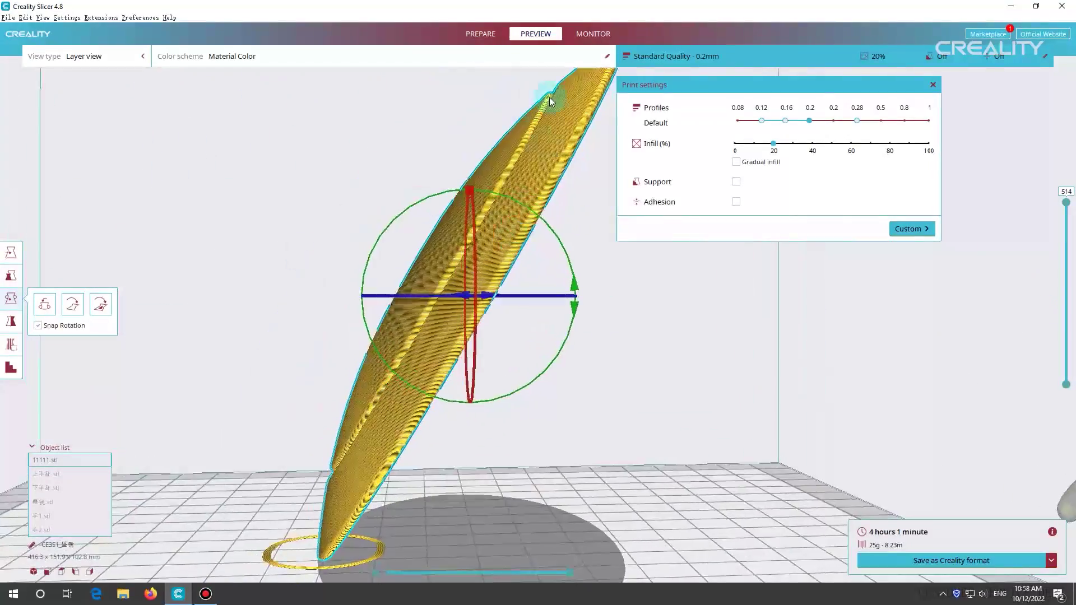
# - Add four cube-shaped custom supports along one end of the tilted disc's lower edge
pyautogui.click(11, 255)
pyautogui.moveTo(417, 450); pyautogui.dragTo(417, 478, button='right')
pyautogui.scroll(-5, 475, 234)
pyautogui.moveTo(713, 336); pyautogui.dragTo(612, 348, button='right')
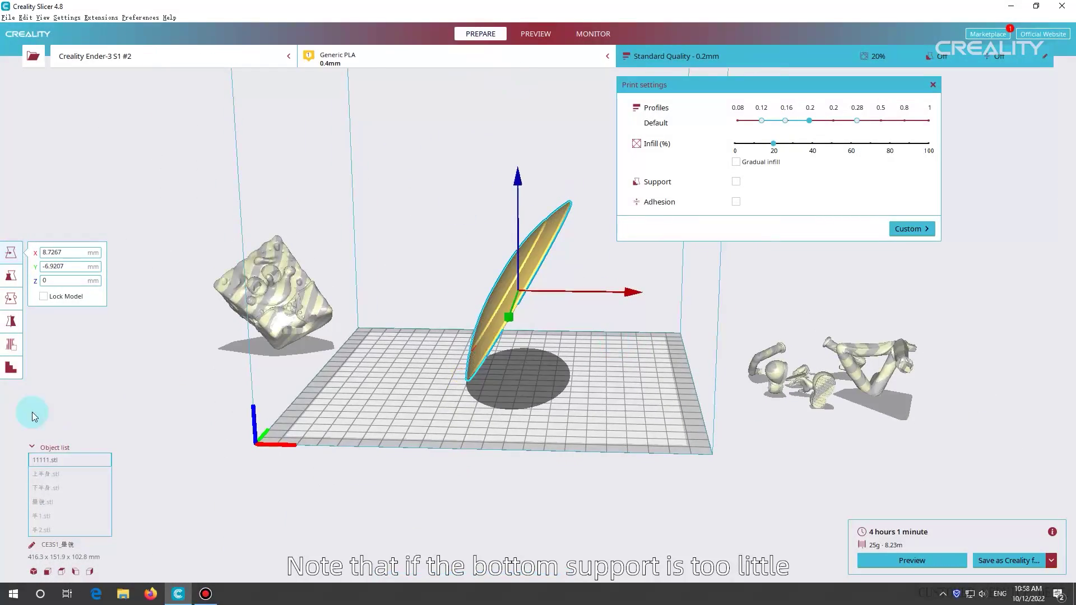
pyautogui.click(11, 368)
pyautogui.moveTo(385, 398); pyautogui.dragTo(546, 350, button='right')
pyautogui.scroll(5, 547, 350)
pyautogui.click(453, 365)
pyautogui.click(505, 339)
pyautogui.click(531, 322)
pyautogui.click(556, 310)
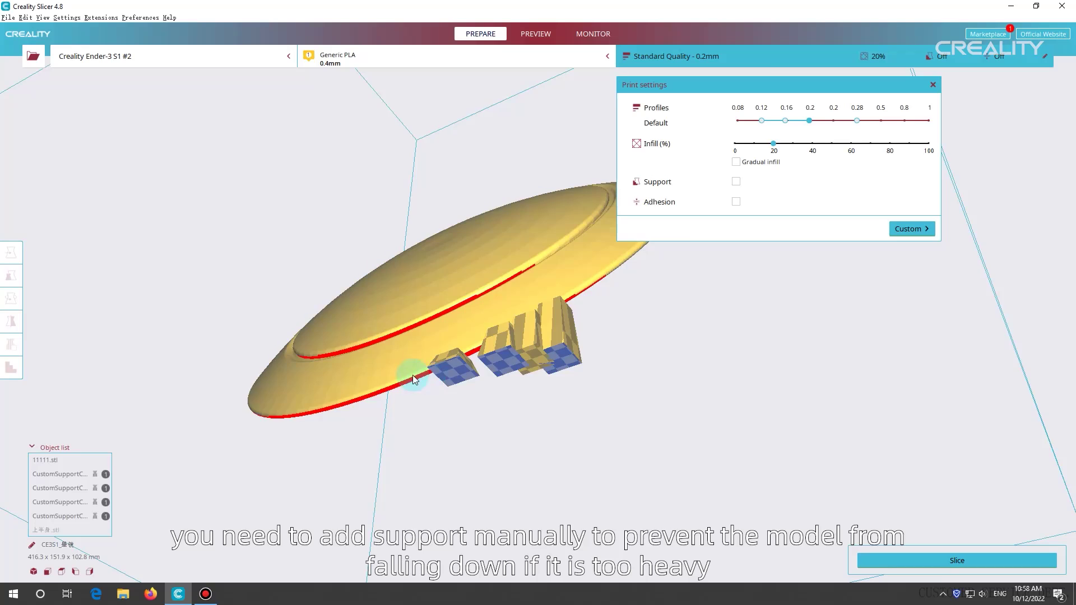
# - Continue the row of cube supports along the disc's lower edge toward its opposite end
pyautogui.moveTo(413, 374); pyautogui.dragTo(493, 399, button='right')
pyautogui.click(485, 263)
pyautogui.click(450, 258)
pyautogui.click(410, 254)
pyautogui.click(367, 251)
pyautogui.click(334, 246)
pyautogui.click(297, 240)
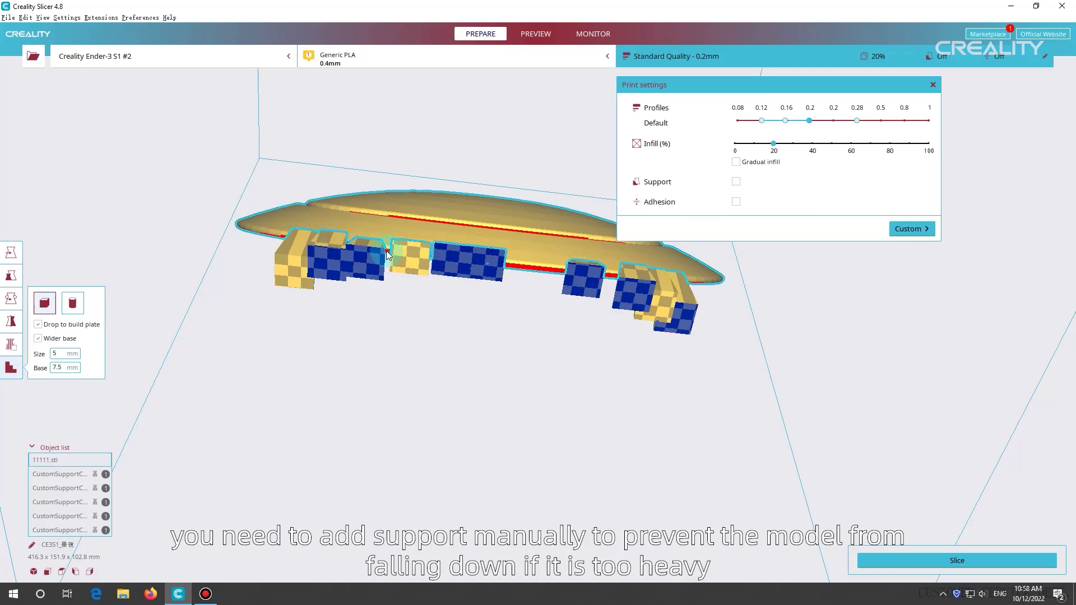
# - Add further cube supports beneath the disc's underside, in a second row and at separate spots higher up
pyautogui.moveTo(388, 253); pyautogui.dragTo(616, 269, button='right')
pyautogui.click(361, 146)
pyautogui.moveTo(370, 148); pyautogui.dragTo(465, 294, button='right')
pyautogui.click(489, 299)
pyautogui.click(465, 292)
pyautogui.click(435, 280)
pyautogui.click(408, 266)
pyautogui.click(378, 253)
pyautogui.click(411, 149)
pyautogui.click(473, 194)
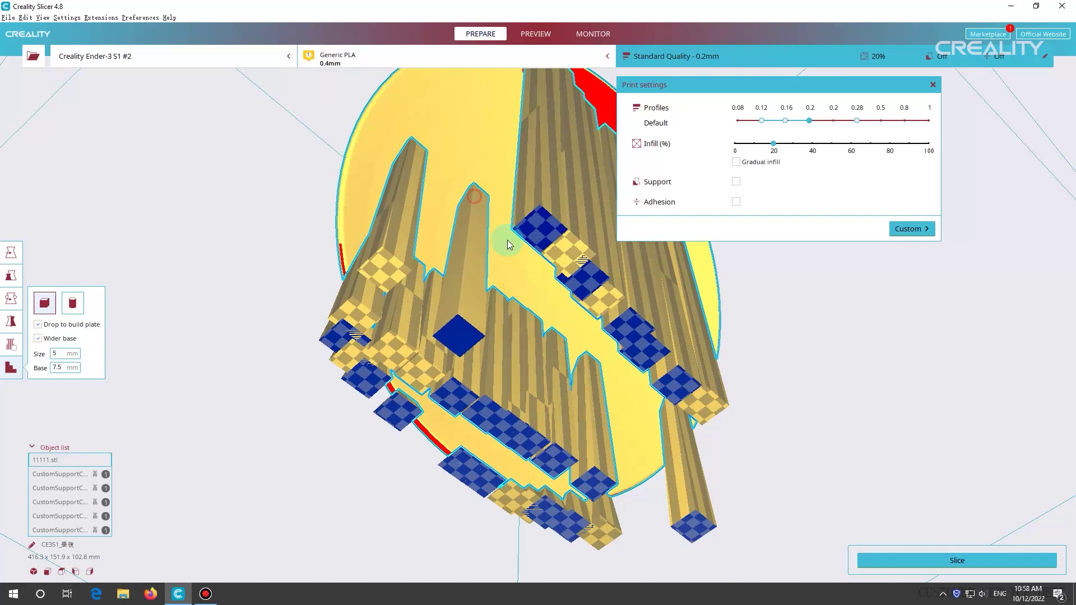
pyautogui.click(536, 247)
# - Preview the sliced disc with its supports, stepping down to layer 210 and back to the top layer
pyautogui.moveTo(601, 475); pyautogui.dragTo(497, 452, button='right')
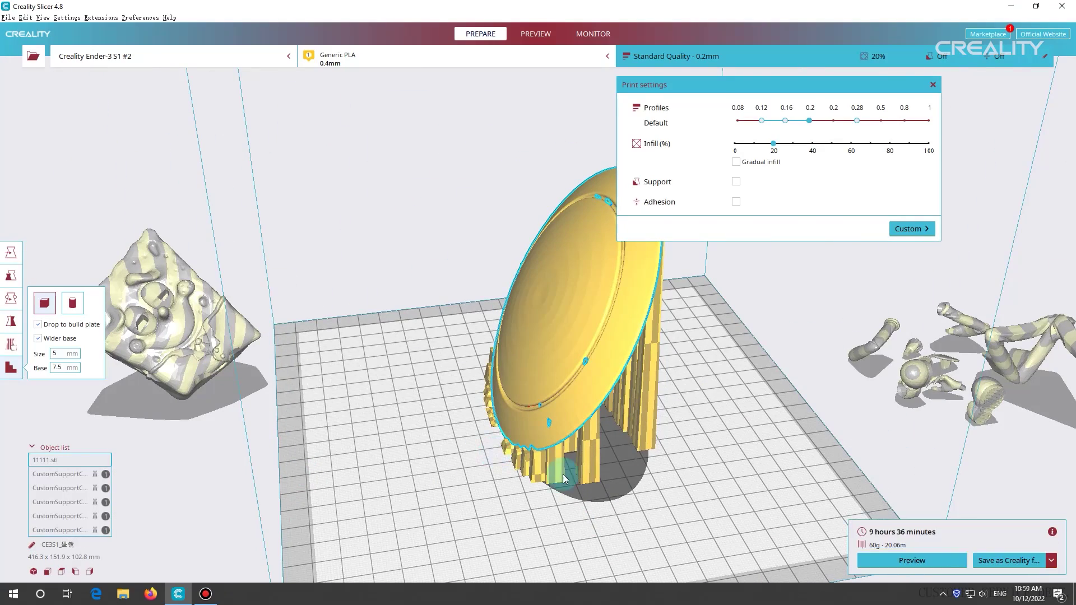
pyautogui.click(908, 560)
pyautogui.scroll(-4, 686, 448)
pyautogui.moveTo(684, 440); pyautogui.dragTo(605, 440, button='right')
pyautogui.moveTo(1068, 203); pyautogui.dragTo(1067, 291)
pyautogui.moveTo(645, 364); pyautogui.dragTo(687, 403, button='right')
pyautogui.scroll(4, 687, 402)
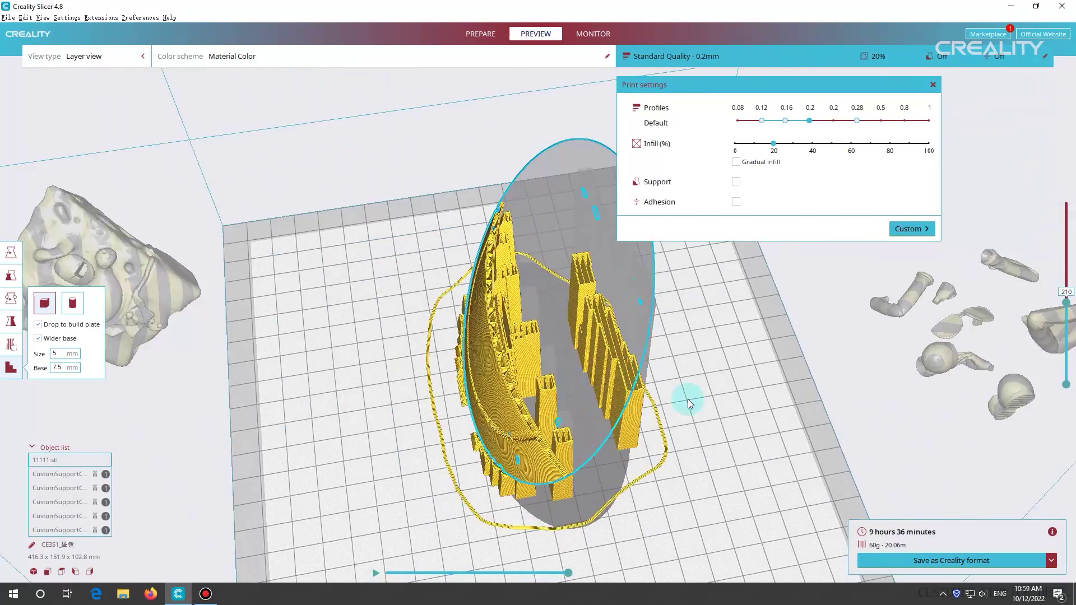
pyautogui.moveTo(1067, 290); pyautogui.dragTo(1067, 203)
# - Return to model preparation and move the supported disc off the build plate, beside the tilted body
pyautogui.click(480, 34)
pyautogui.scroll(-5, 584, 361)
pyautogui.moveTo(584, 361); pyautogui.dragTo(530, 334, button='right')
pyautogui.click(526, 319)
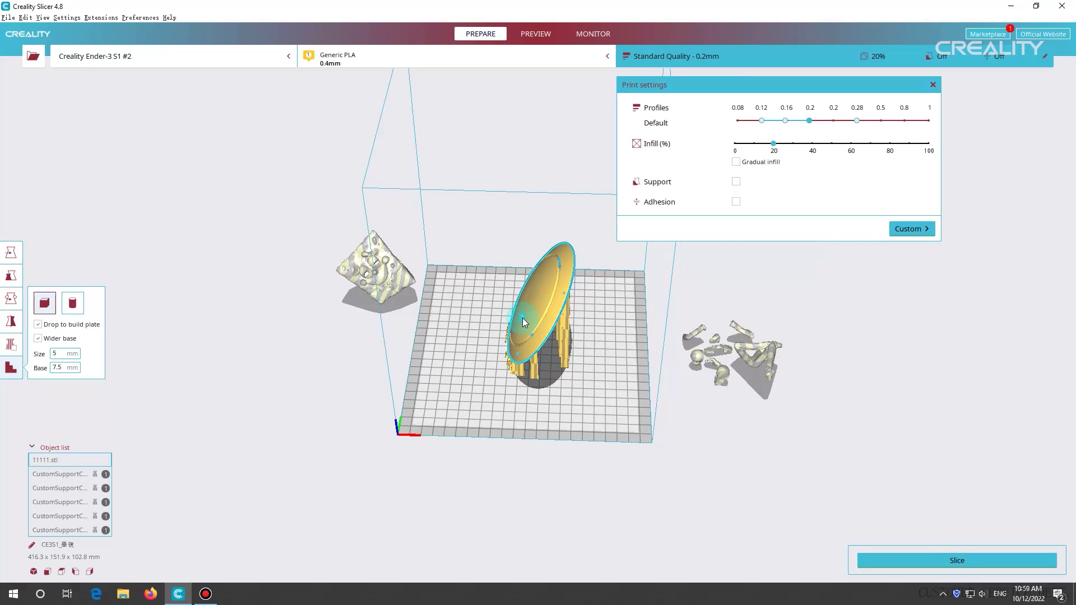
pyautogui.click(11, 253)
pyautogui.moveTo(531, 343); pyautogui.dragTo(339, 373)
# - Select the two arm models and move them together onto the build plate, at about X 15.3 and Y -14.3 mm
pyautogui.scroll(2, 734, 331)
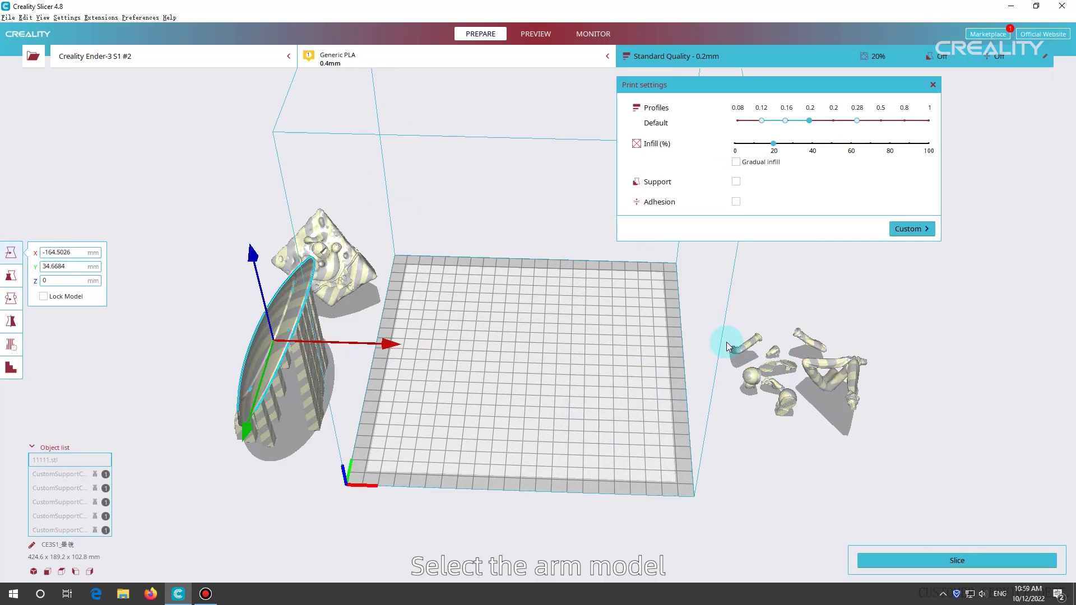
pyautogui.click(740, 344)
pyautogui.moveTo(892, 352); pyautogui.dragTo(567, 443)
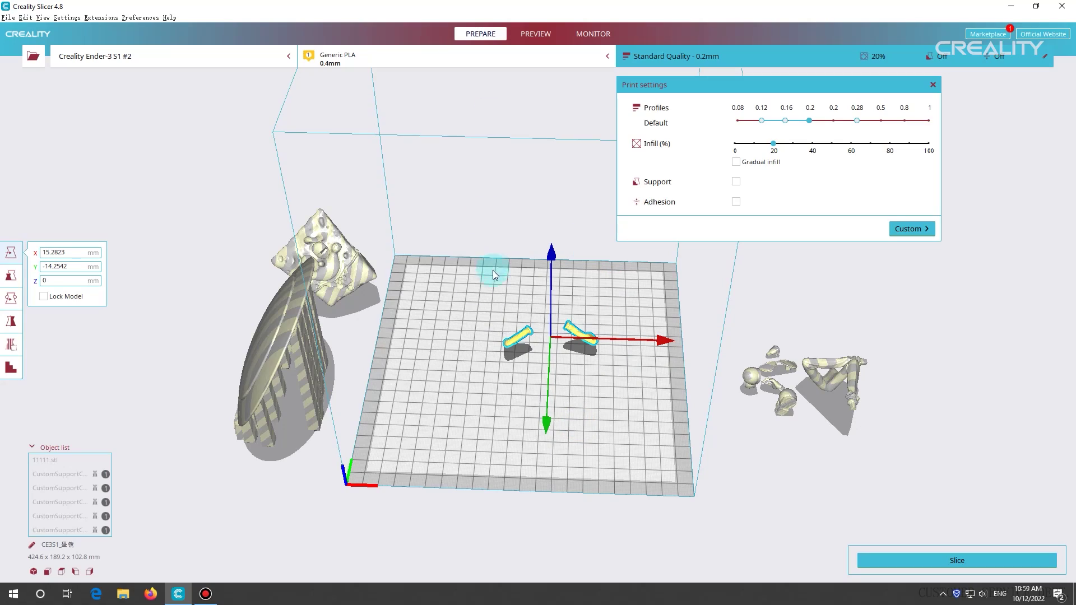
pyautogui.scroll(2, 525, 413)
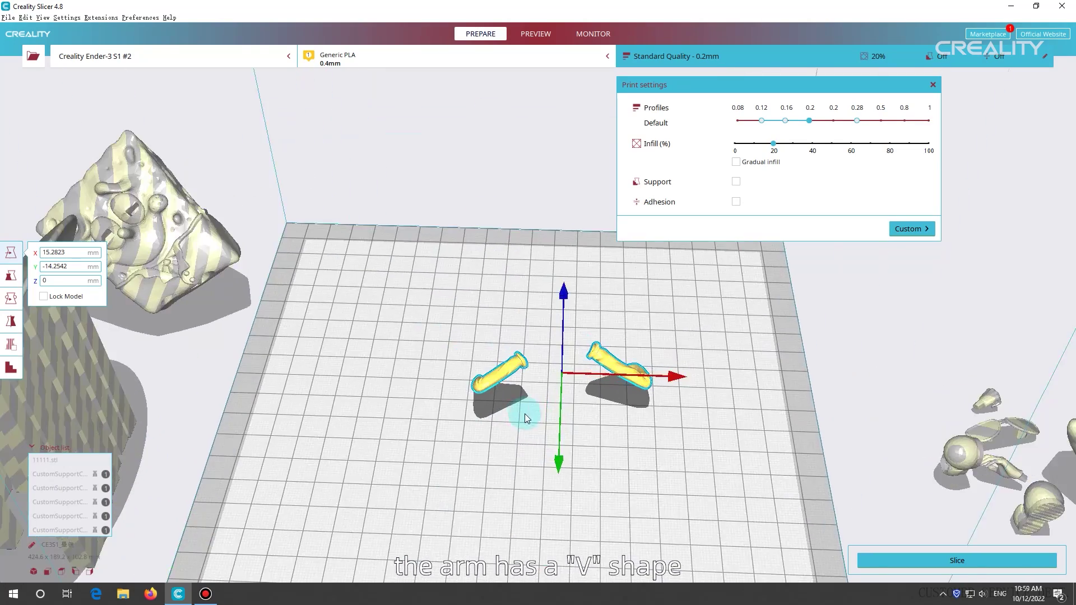
# - Stand the first V-shaped arm upright on its elbow by rotating it against the build plate
pyautogui.moveTo(525, 413); pyautogui.dragTo(592, 476, button='right')
pyautogui.click(12, 301)
pyautogui.click(536, 355)
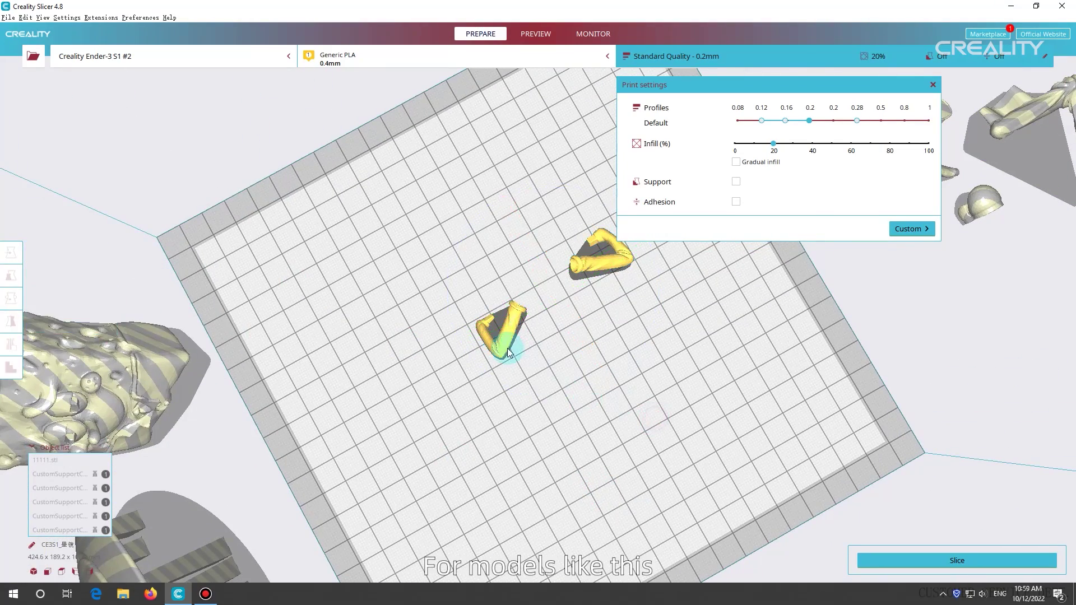
pyautogui.click(505, 336)
pyautogui.moveTo(504, 337); pyautogui.dragTo(694, 396, button='right')
pyautogui.click(481, 398)
# - Select the second arm and align a face at its elbow with the build plate
pyautogui.click(695, 397)
pyautogui.moveTo(815, 407); pyautogui.dragTo(761, 395, button='right')
pyautogui.moveTo(761, 395); pyautogui.dragTo(691, 332, button='middle')
pyautogui.click(678, 328)
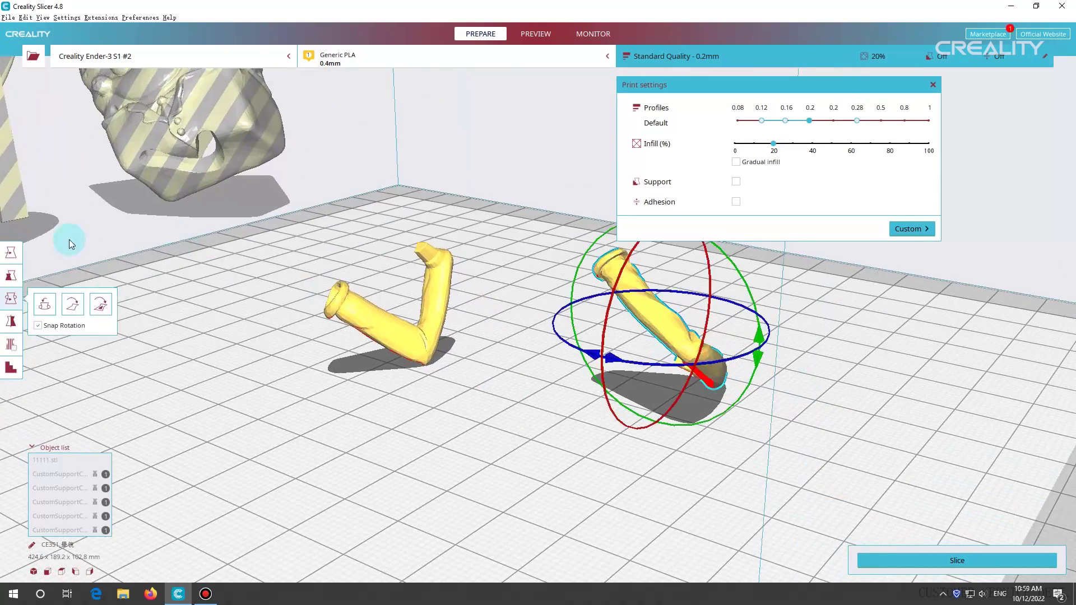
pyautogui.click(101, 305)
pyautogui.click(695, 362)
pyautogui.moveTo(564, 356); pyautogui.dragTo(643, 375, button='right')
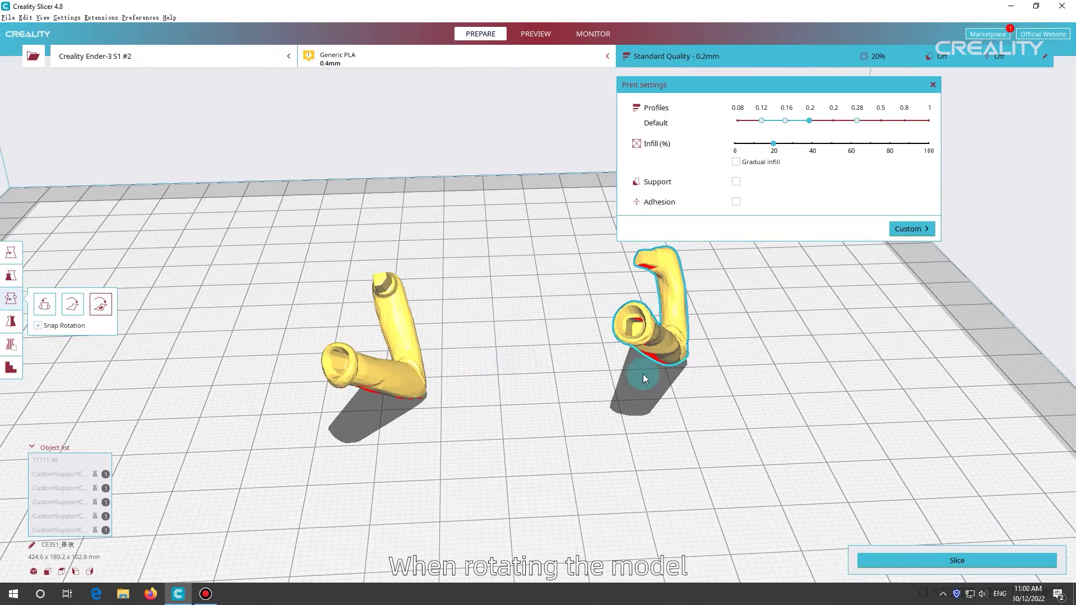
# - Turn the second arm about the vertical axis and tilt it so its sharp elbow corner faces down
pyautogui.doubleClick(11, 307)
pyautogui.moveTo(471, 305); pyautogui.dragTo(467, 333, button='right')
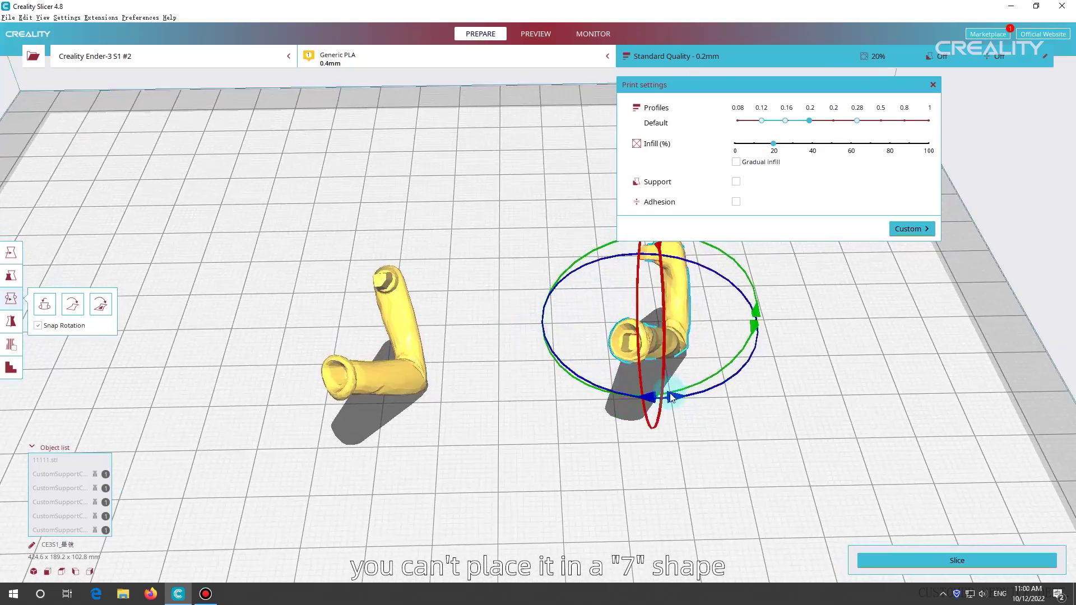
pyautogui.moveTo(670, 394); pyautogui.dragTo(725, 377)
pyautogui.moveTo(764, 395); pyautogui.dragTo(756, 337, button='right')
pyautogui.moveTo(757, 334); pyautogui.dragTo(741, 377)
# - Select the first arm and rotate and tilt it so its elbow corner also faces straight down
pyautogui.click(407, 336)
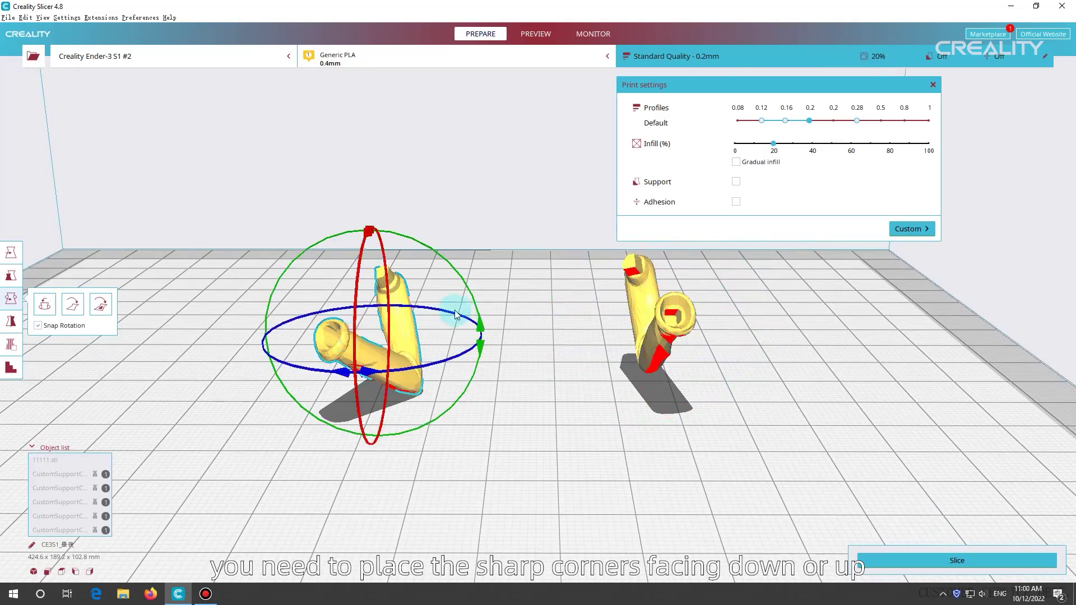
pyautogui.moveTo(455, 312); pyautogui.dragTo(377, 414, button='right')
pyautogui.moveTo(399, 448); pyautogui.dragTo(447, 417)
pyautogui.moveTo(417, 370); pyautogui.dragTo(387, 254, button='right')
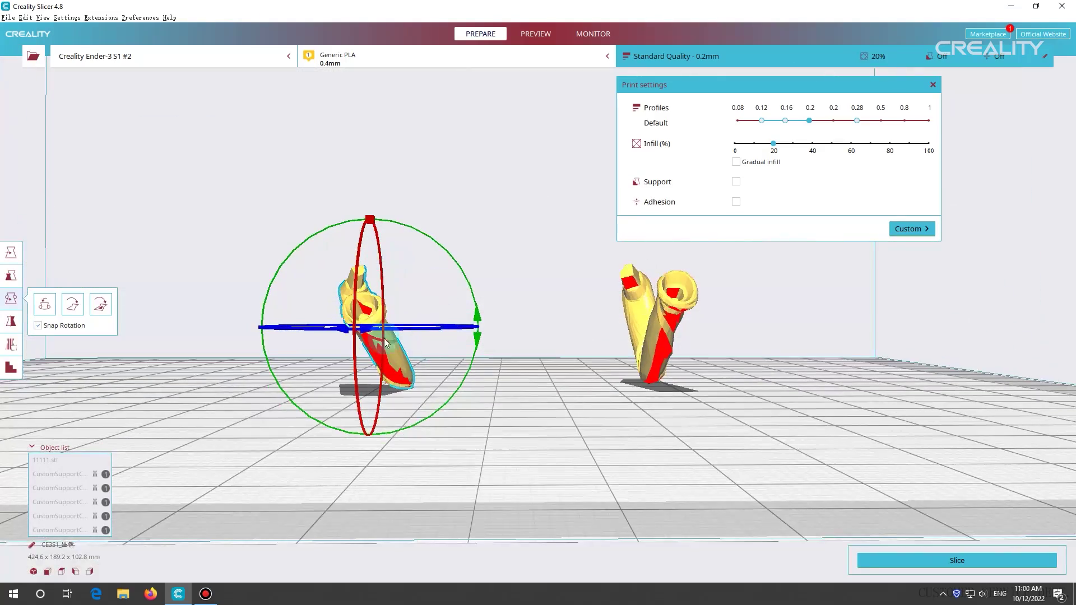
pyautogui.moveTo(475, 333); pyautogui.dragTo(472, 375)
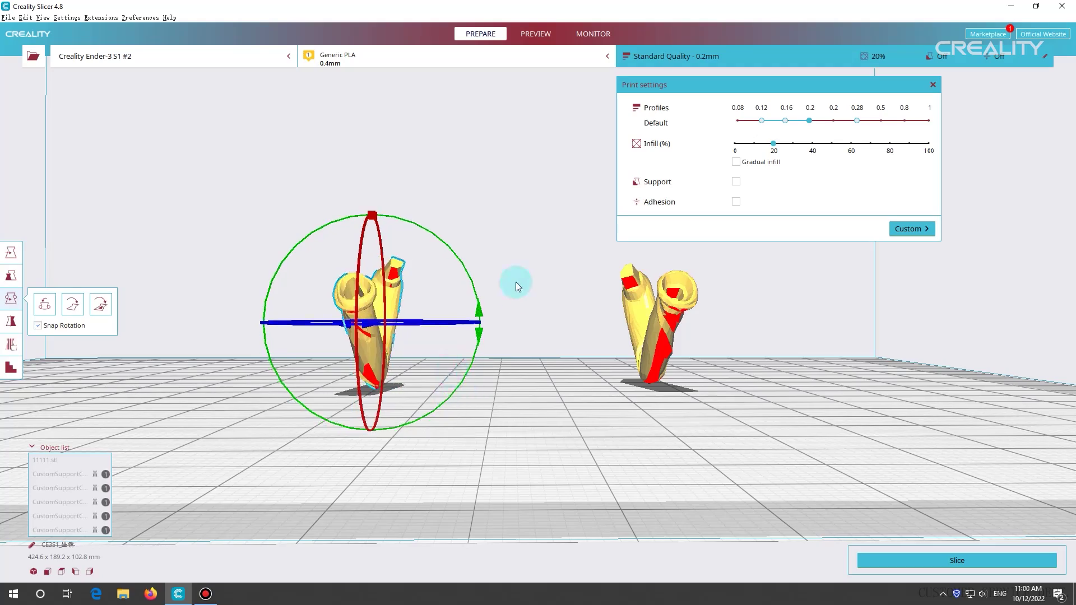
# - Move the second arm closer to the first one, to about X 11.4 and Y -1.3 mm
pyautogui.moveTo(514, 283); pyautogui.dragTo(407, 345, button='right')
pyautogui.click(11, 252)
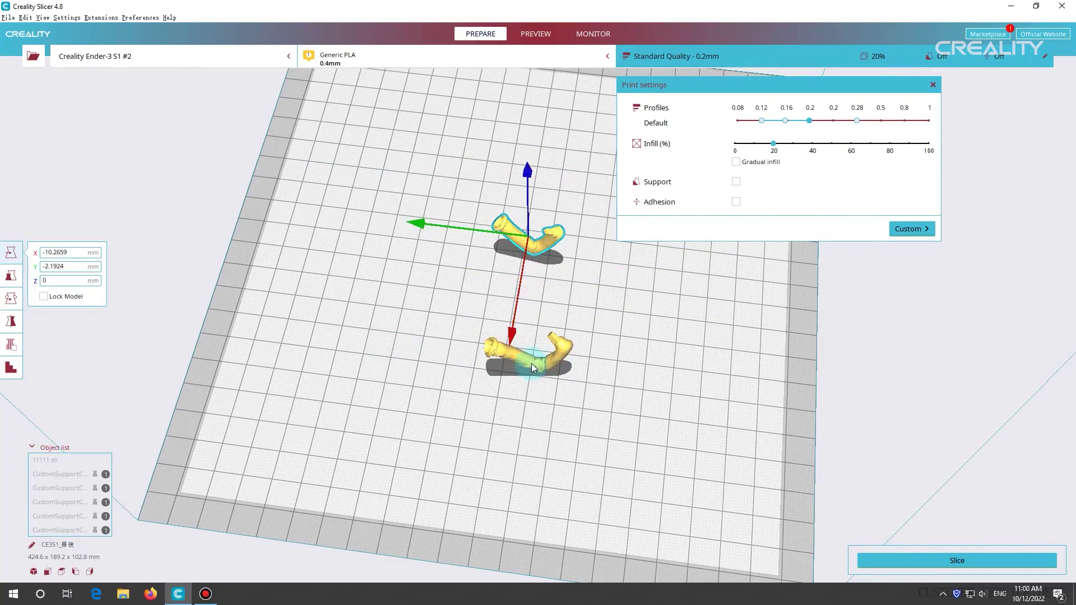
pyautogui.moveTo(531, 363); pyautogui.dragTo(529, 299)
pyautogui.moveTo(448, 357); pyautogui.dragTo(754, 331, button='right')
pyautogui.scroll(-2, 576, 415)
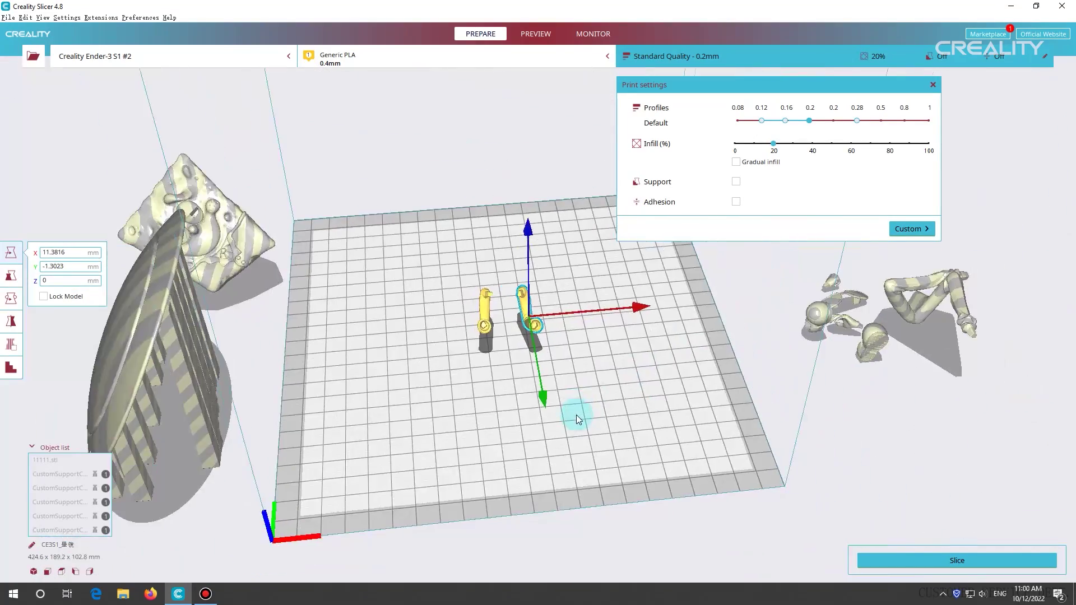
# - Slice the two arms and examine the undersides and elbows of the sliced layers in the preview
pyautogui.moveTo(529, 382); pyautogui.dragTo(476, 434, button='right')
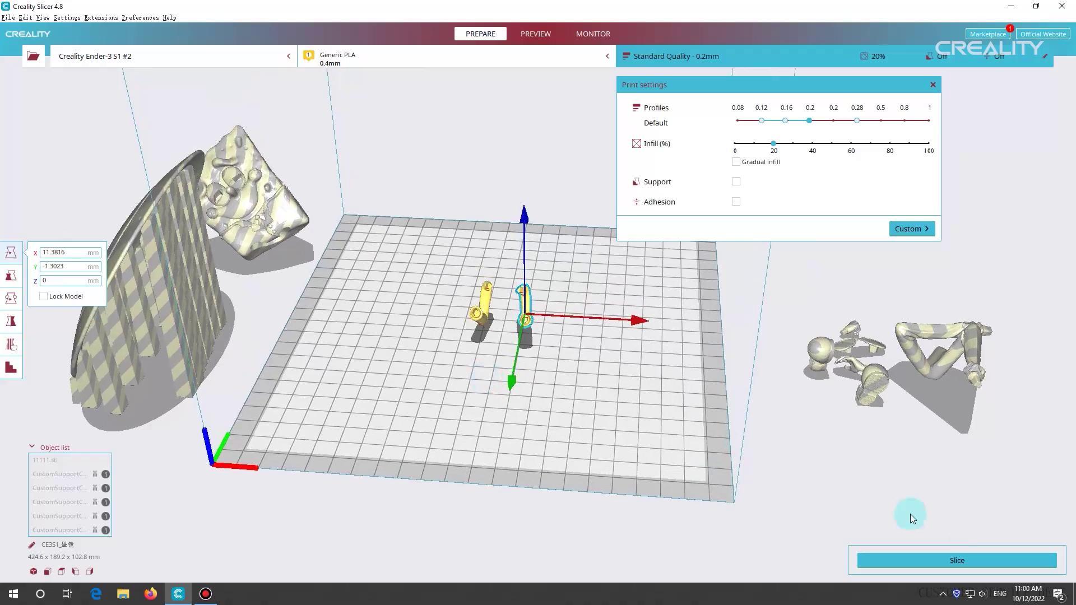
pyautogui.click(943, 565)
pyautogui.click(612, 422)
pyautogui.scroll(8, 532, 328)
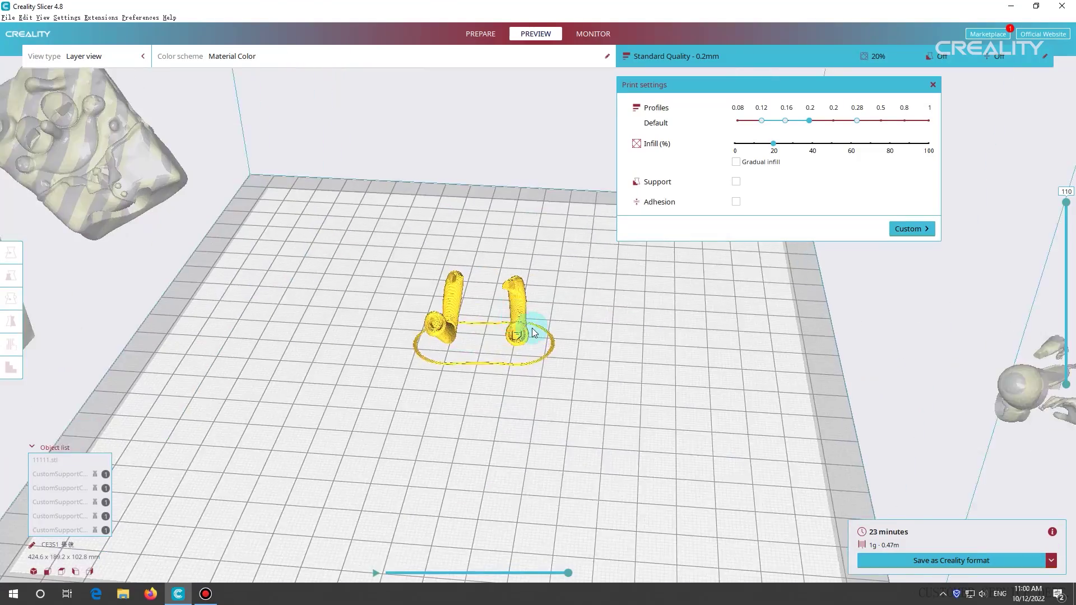
pyautogui.moveTo(593, 360); pyautogui.dragTo(404, 291, button='right')
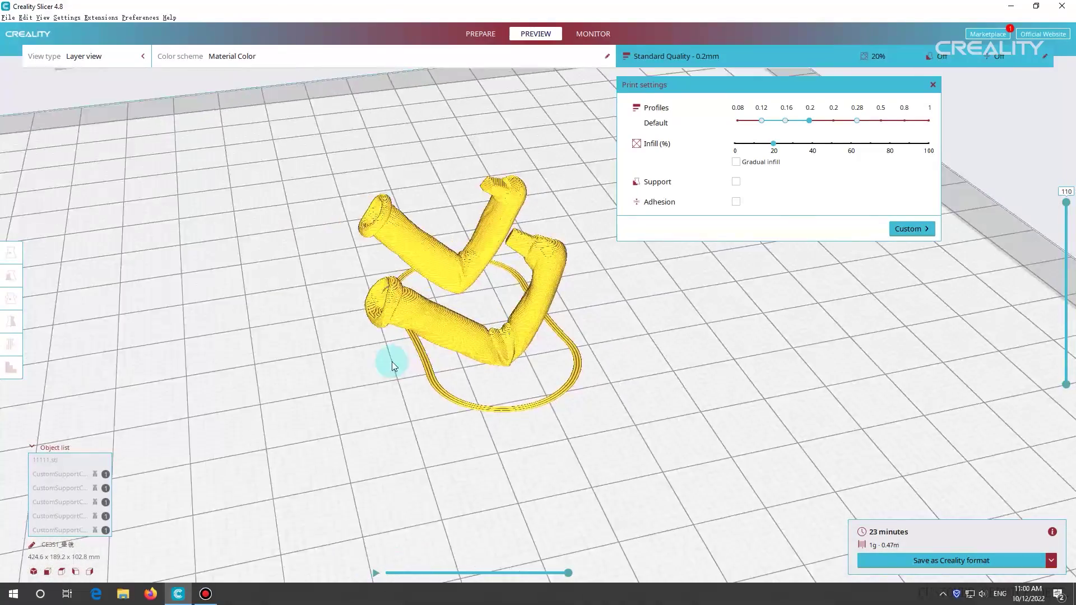
pyautogui.scroll(5, 404, 291)
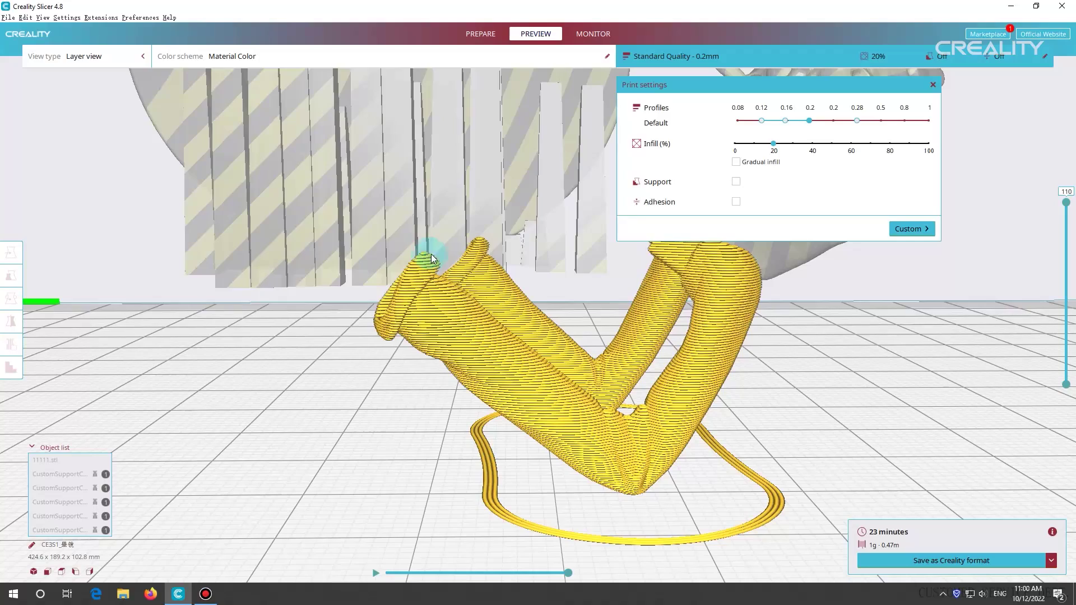
pyautogui.moveTo(562, 372); pyautogui.dragTo(561, 437, button='right')
pyautogui.scroll(-5, 561, 437)
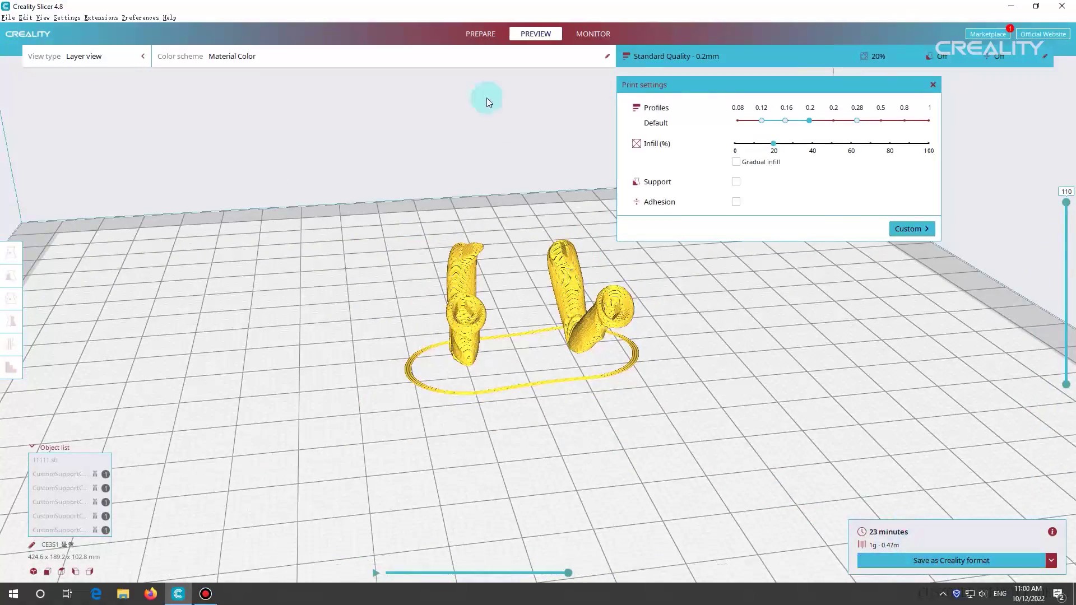
# - Return to model preparation and move both arms together off the build plate, beyond the supported disc
pyautogui.click(481, 34)
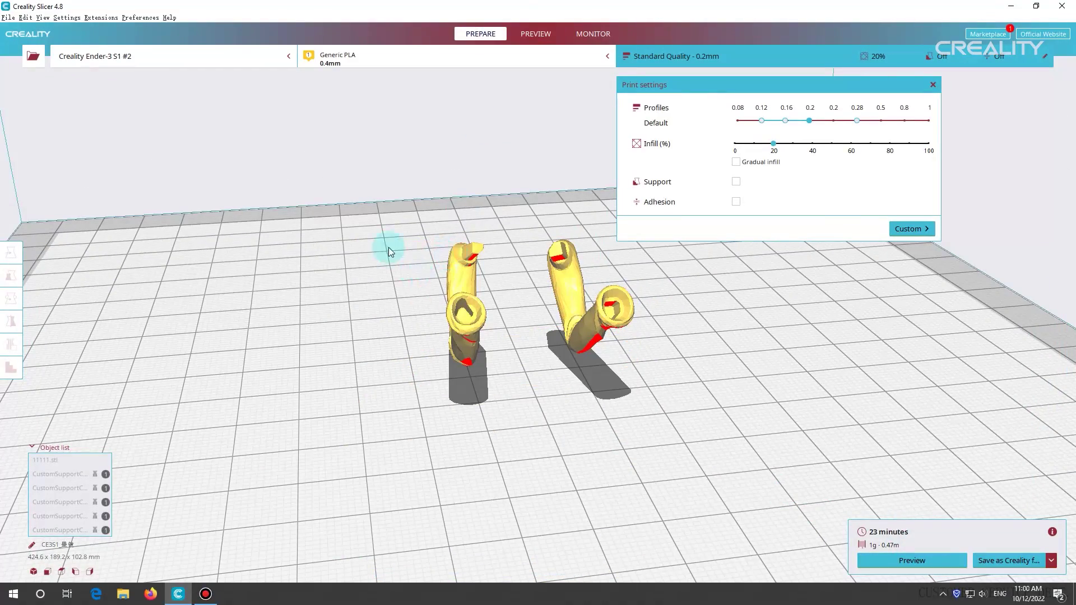
pyautogui.moveTo(253, 245); pyautogui.dragTo(478, 300, button='right')
pyautogui.scroll(-5, 526, 345)
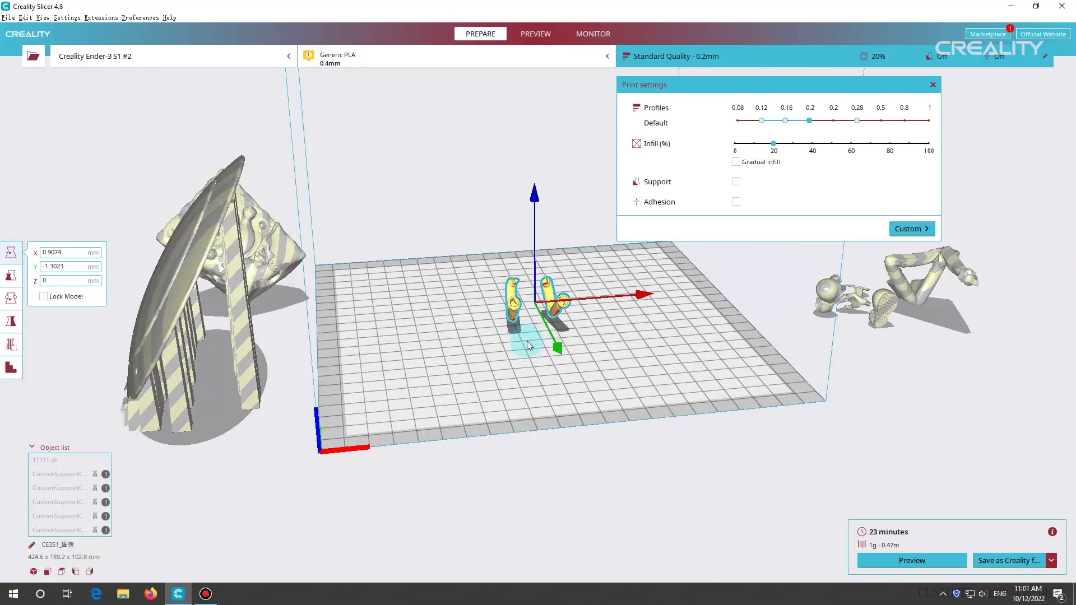
pyautogui.moveTo(643, 301); pyautogui.dragTo(207, 375)
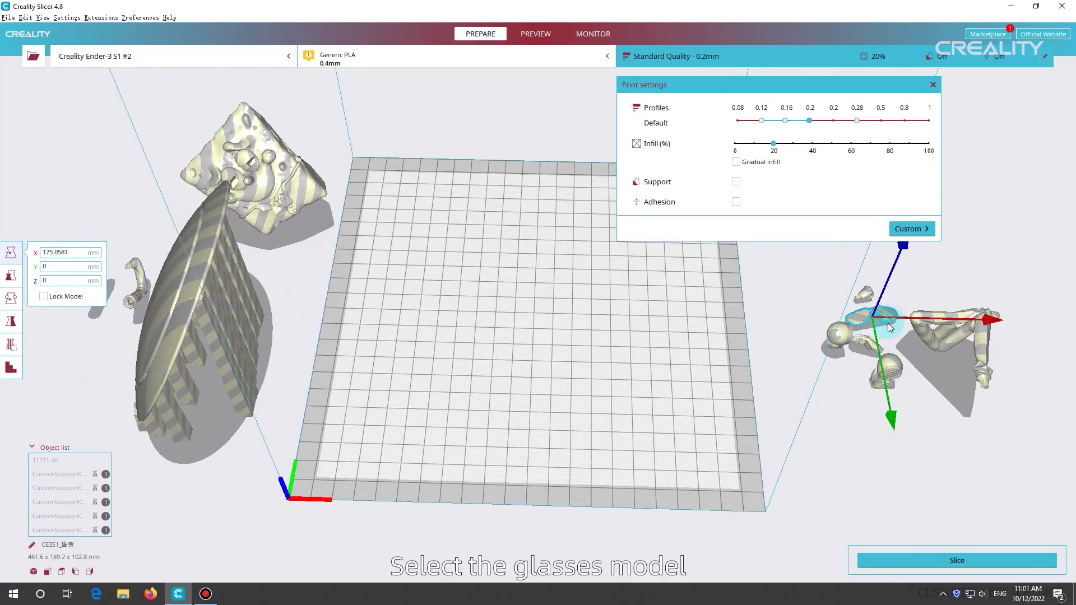
# - Move the glasses onto the build plate, at about X 13.9 and Y 8.2 mm, and rotate the lenses upright
pyautogui.moveTo(875, 313); pyautogui.dragTo(579, 321)
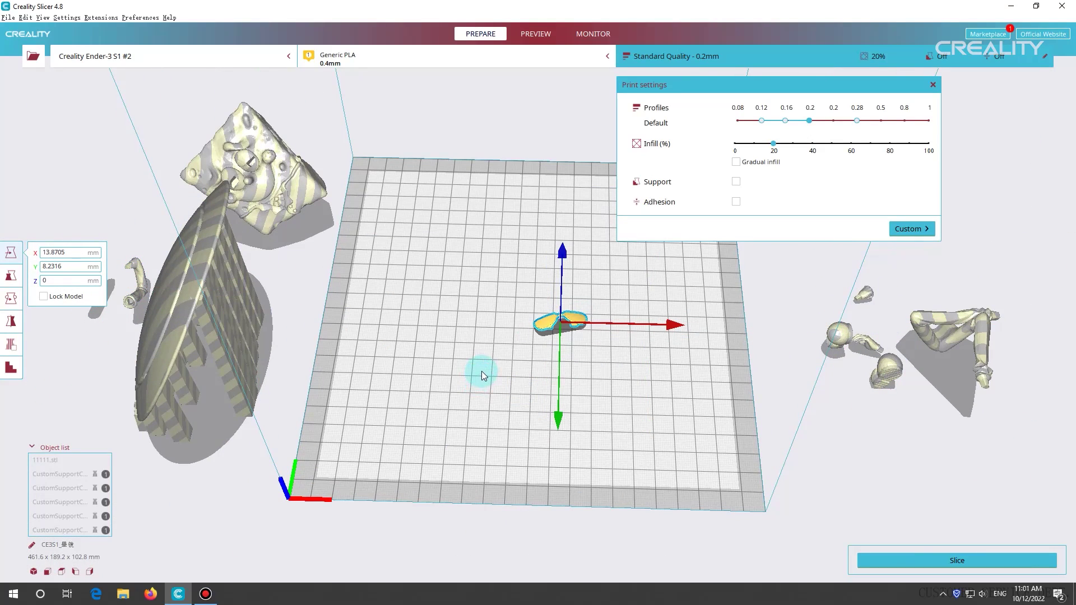
pyautogui.press('r')
pyautogui.scroll(5, 667, 348)
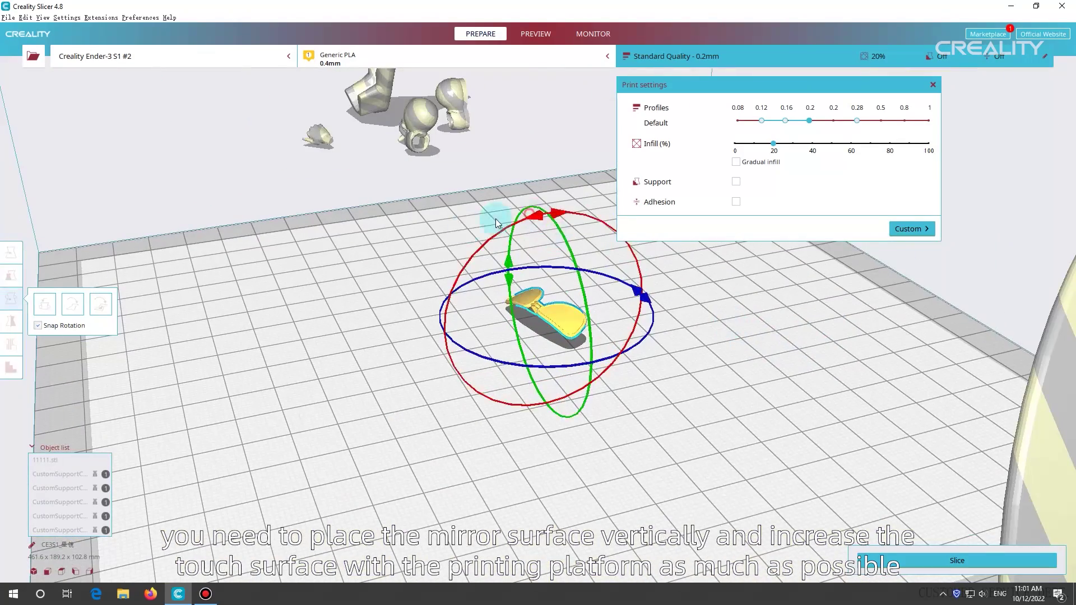
pyautogui.moveTo(496, 211); pyautogui.dragTo(432, 352)
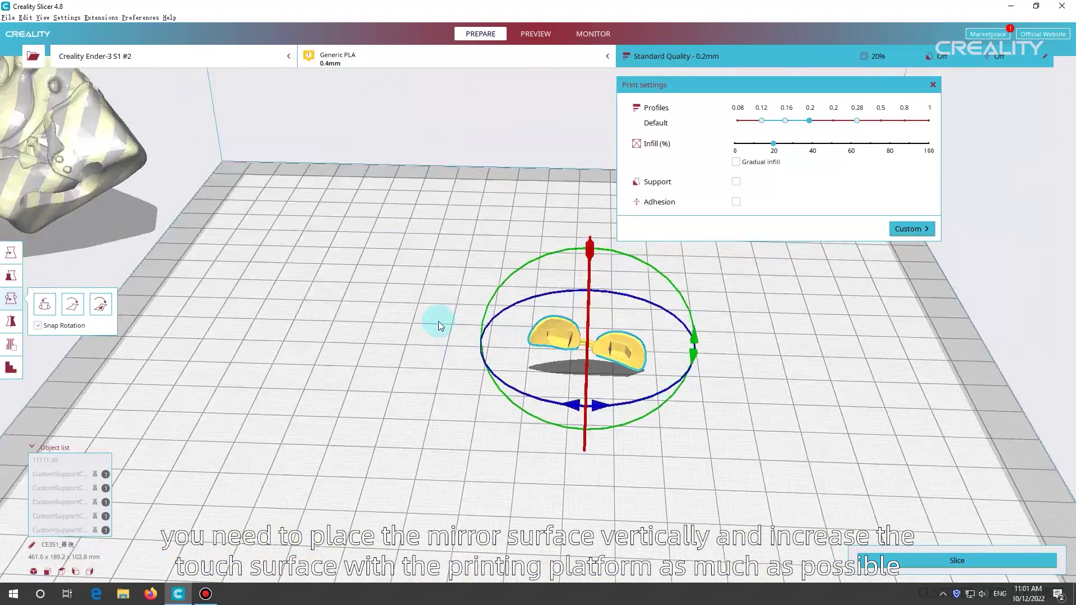
pyautogui.moveTo(431, 351); pyautogui.dragTo(435, 311, button='right')
# - Tilt the upright glasses sideways so the lens edges touch the build plate as much as possible
pyautogui.moveTo(693, 335); pyautogui.dragTo(685, 305)
pyautogui.moveTo(672, 336); pyautogui.dragTo(426, 353, button='right')
pyautogui.moveTo(528, 370); pyautogui.dragTo(543, 282, button='middle')
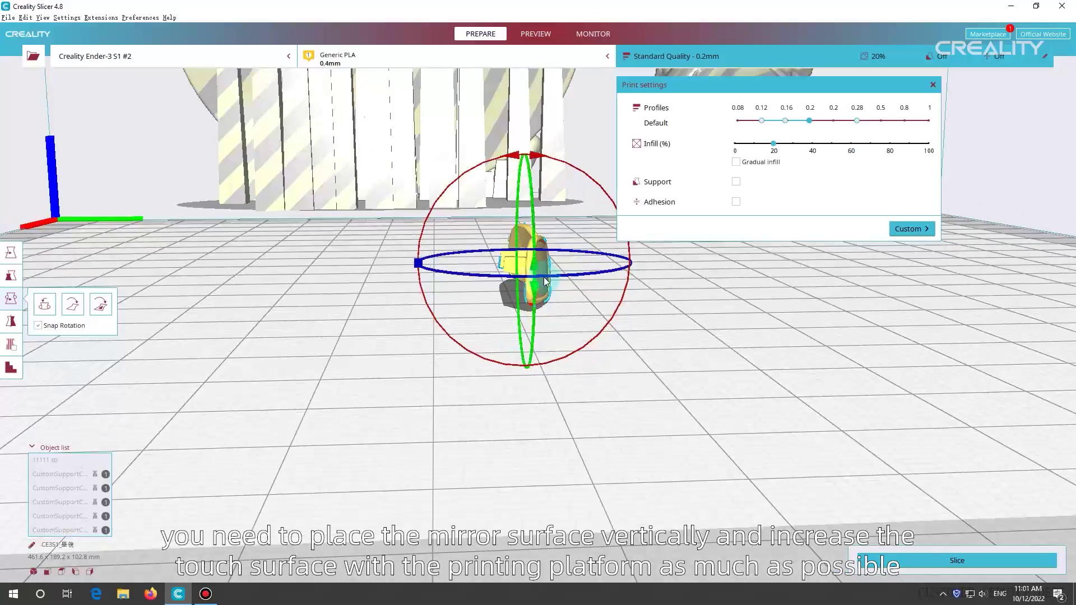
pyautogui.moveTo(551, 285); pyautogui.dragTo(234, 324, button='right')
pyautogui.scroll(-5, 526, 335)
# - Slice the upright glasses and examine their layers in the preview
pyautogui.click(10, 255)
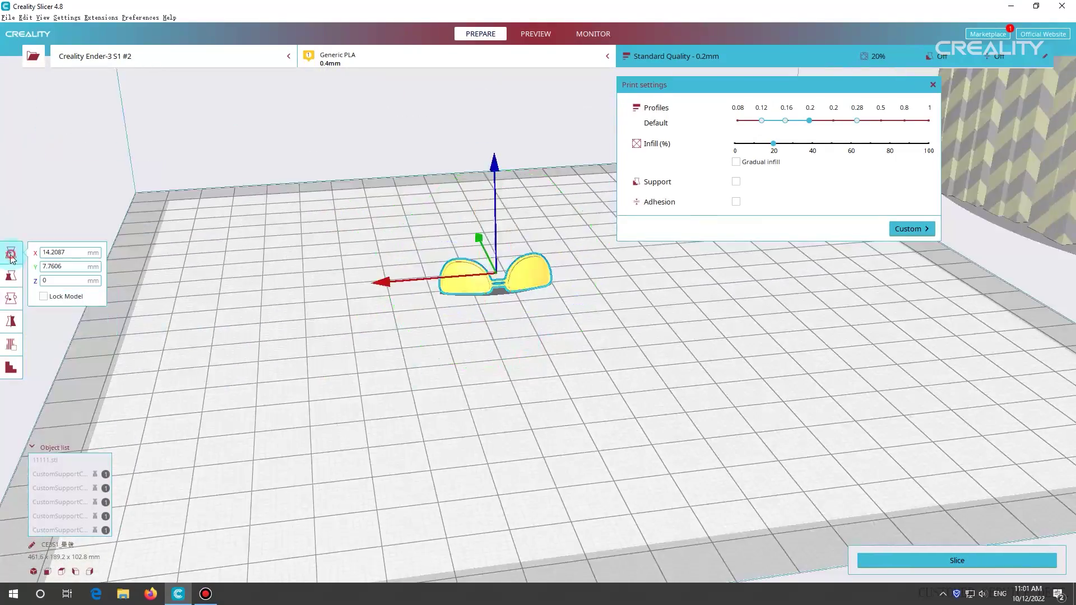
pyautogui.moveTo(358, 347); pyautogui.dragTo(253, 386, button='right')
pyautogui.click(932, 561)
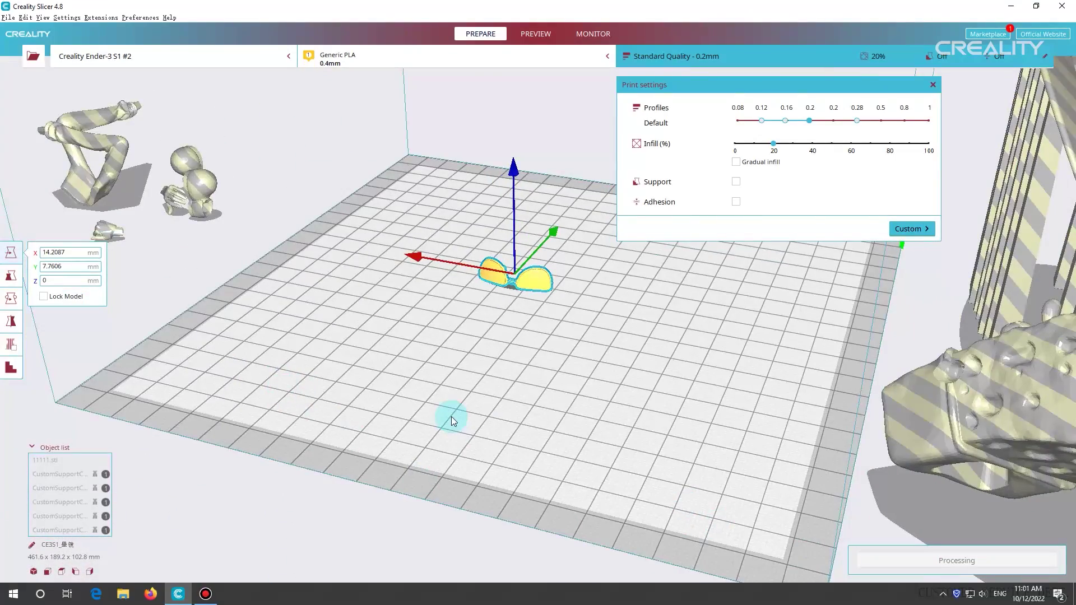
pyautogui.click(919, 560)
pyautogui.scroll(2, 482, 380)
pyautogui.moveTo(291, 348); pyautogui.dragTo(578, 208, button='right')
pyautogui.scroll(5, 463, 350)
pyautogui.moveTo(598, 301); pyautogui.dragTo(521, 454, button='right')
pyautogui.scroll(-5, 521, 453)
# - Return to model preparation and move the glasses off the build plate, near the arms
pyautogui.click(480, 34)
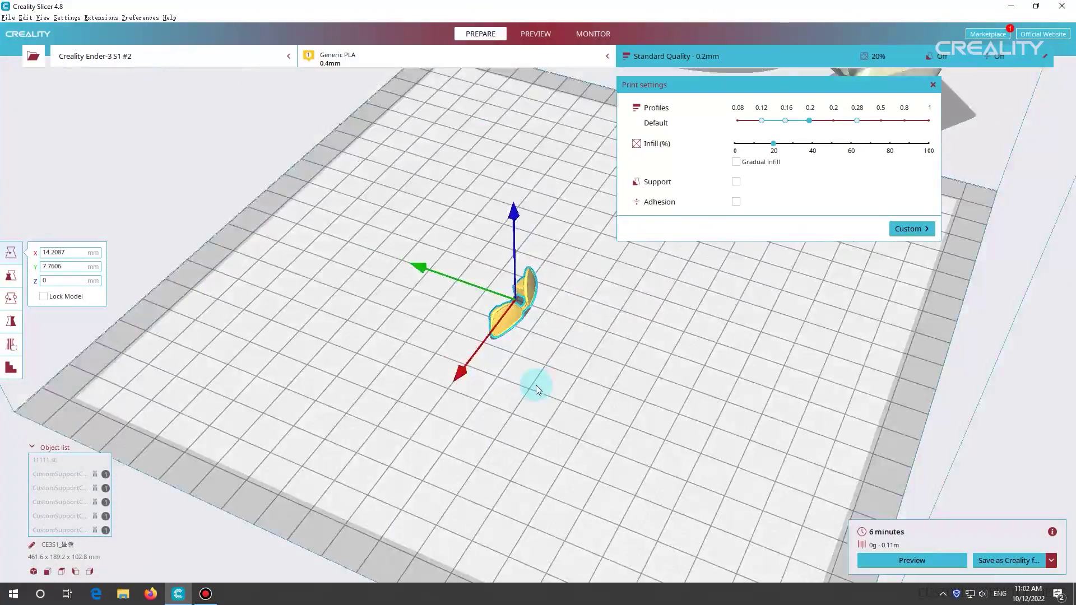
pyautogui.scroll(-4, 536, 386)
pyautogui.moveTo(536, 385); pyautogui.dragTo(745, 415, button='right')
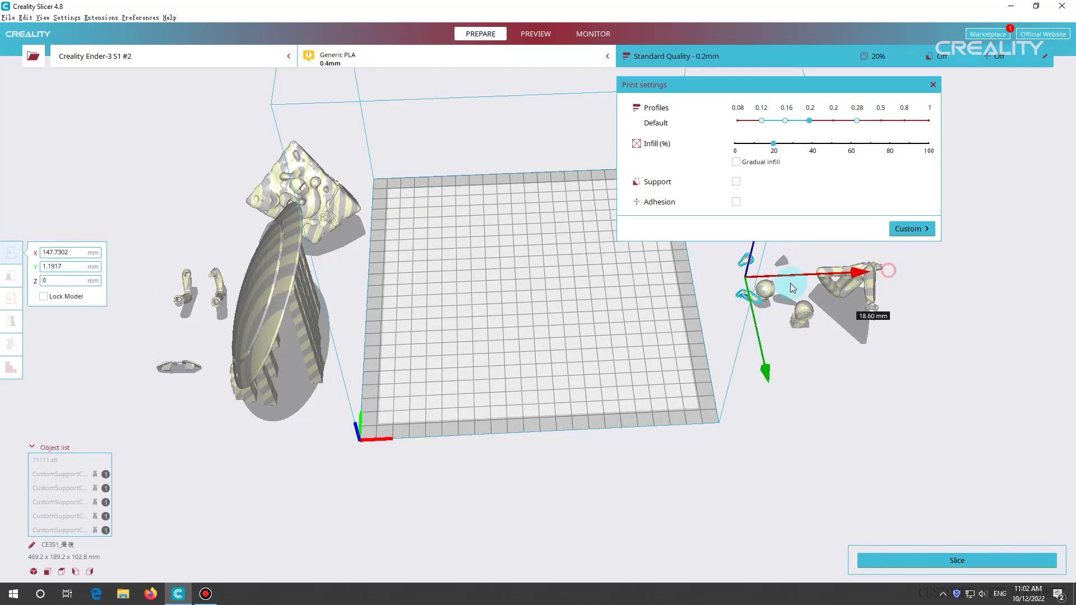
# - Move the two hands together onto the build plate, at about X 13.9 and Y 1.2 mm, and select the nearer hand
pyautogui.scroll(5, 626, 354)
pyautogui.moveTo(633, 375)
pyautogui.mouseDown(button='right')
pyautogui.moveTo(448, 346)
pyautogui.moveTo(650, 346)
pyautogui.moveTo(102, 335)
pyautogui.moveTo(106, 322)
pyautogui.moveTo(328, 361)
pyautogui.moveTo(634, 354)
pyautogui.mouseUp(button='right')
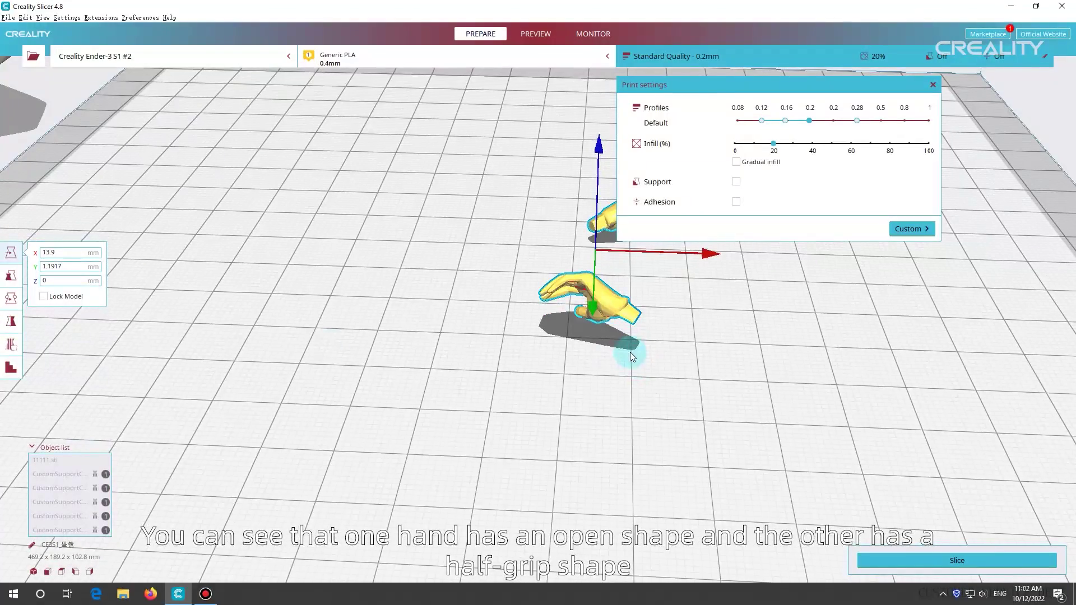
pyautogui.click(602, 330)
pyautogui.click(609, 314)
# - Rotate the nearer hand until its fingers point upward, including a -15° adjustment, so no finger hangs in the air
pyautogui.click(8, 303)
pyautogui.moveTo(667, 358); pyautogui.dragTo(467, 318, button='right')
pyautogui.moveTo(402, 280); pyautogui.dragTo(439, 235)
pyautogui.moveTo(459, 258); pyautogui.dragTo(545, 235, button='right')
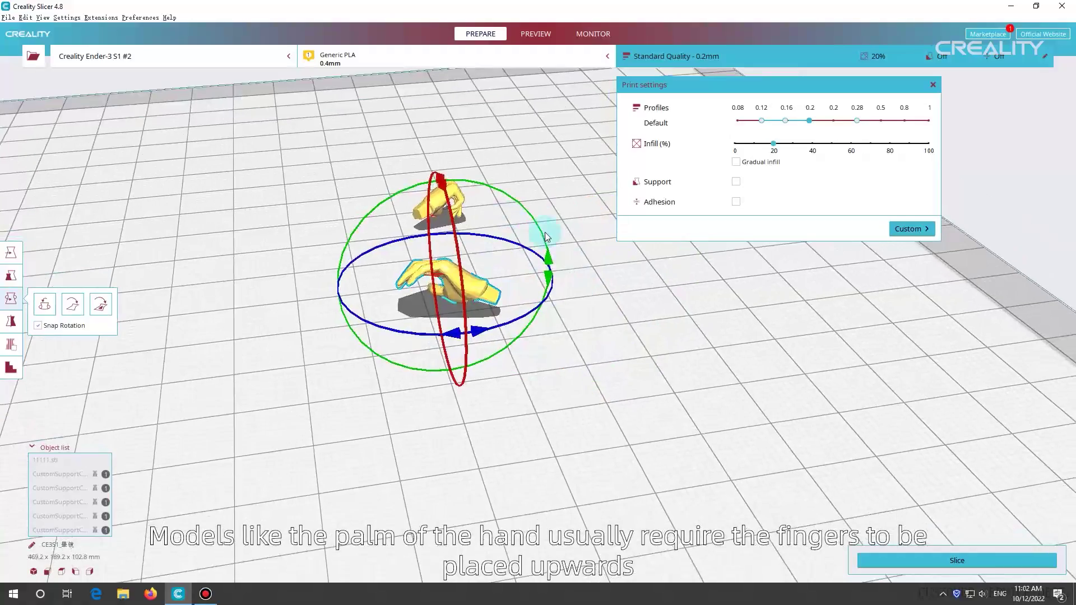
pyautogui.moveTo(548, 263); pyautogui.dragTo(493, 345)
pyautogui.moveTo(569, 313); pyautogui.dragTo(540, 285, button='right')
pyautogui.moveTo(540, 281); pyautogui.dragTo(515, 281)
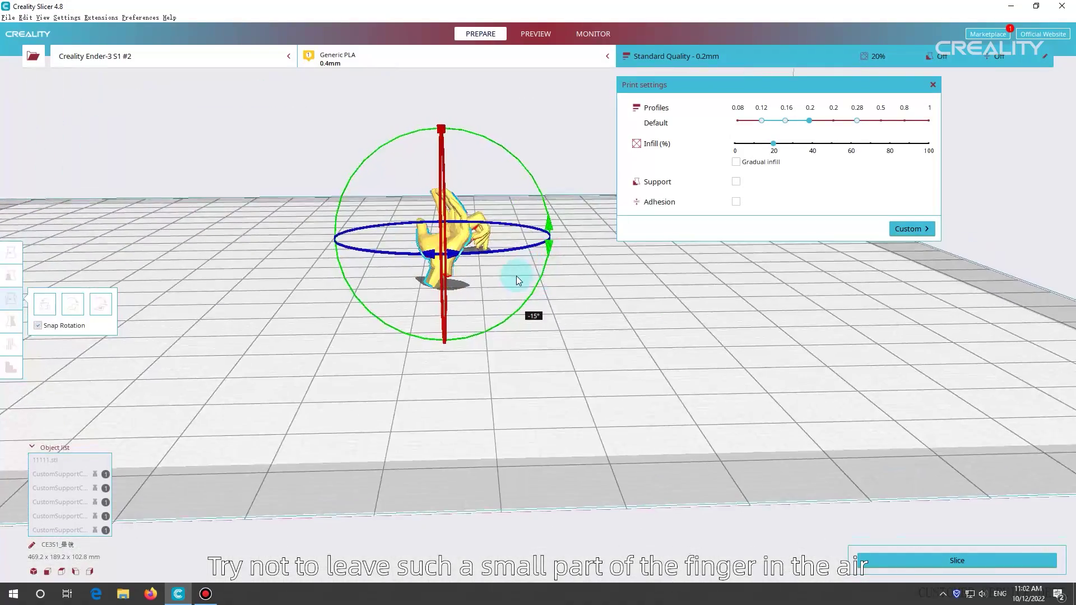
pyautogui.moveTo(566, 303); pyautogui.dragTo(583, 387, button='right')
pyautogui.moveTo(538, 411); pyautogui.dragTo(470, 454)
# - Select both hands and move them off the build plate, near the arms
pyautogui.moveTo(656, 281); pyautogui.dragTo(564, 408, button='right')
pyautogui.keyDown('shift'); pyautogui.click(488, 356); pyautogui.keyUp('shift')
pyautogui.scroll(-5, 488, 356)
pyautogui.moveTo(642, 426); pyautogui.dragTo(692, 369, button='right')
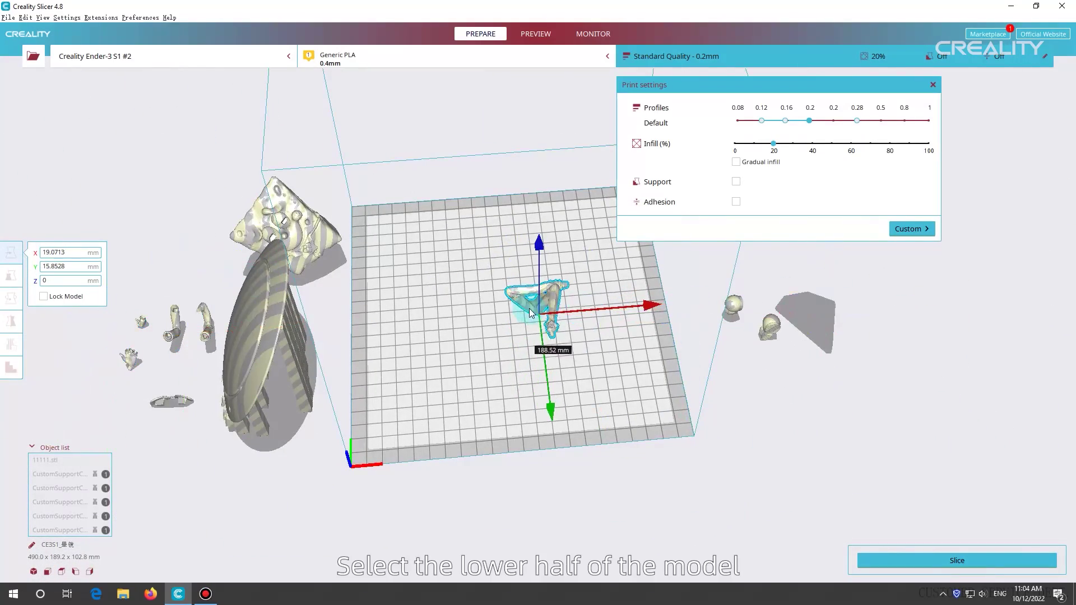
# - Place the legs model on the build plate, at about X 19.1 and Y 15.9 mm, and tilt its surfaces out of parallel with the plate
pyautogui.scroll(5, 532, 313)
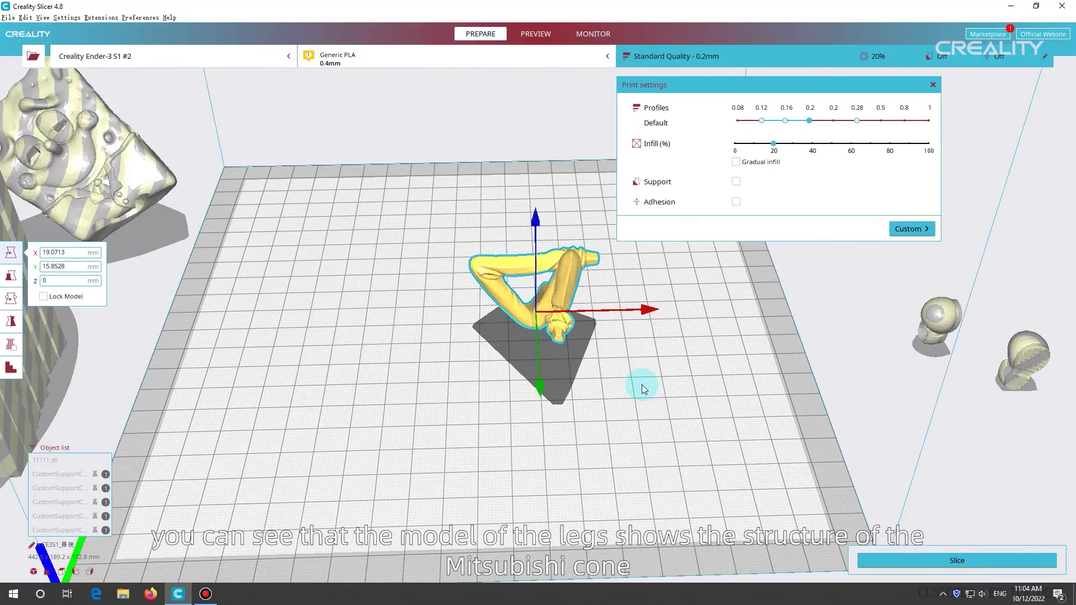
pyautogui.click(11, 299)
pyautogui.moveTo(572, 368); pyautogui.dragTo(340, 326, button='right')
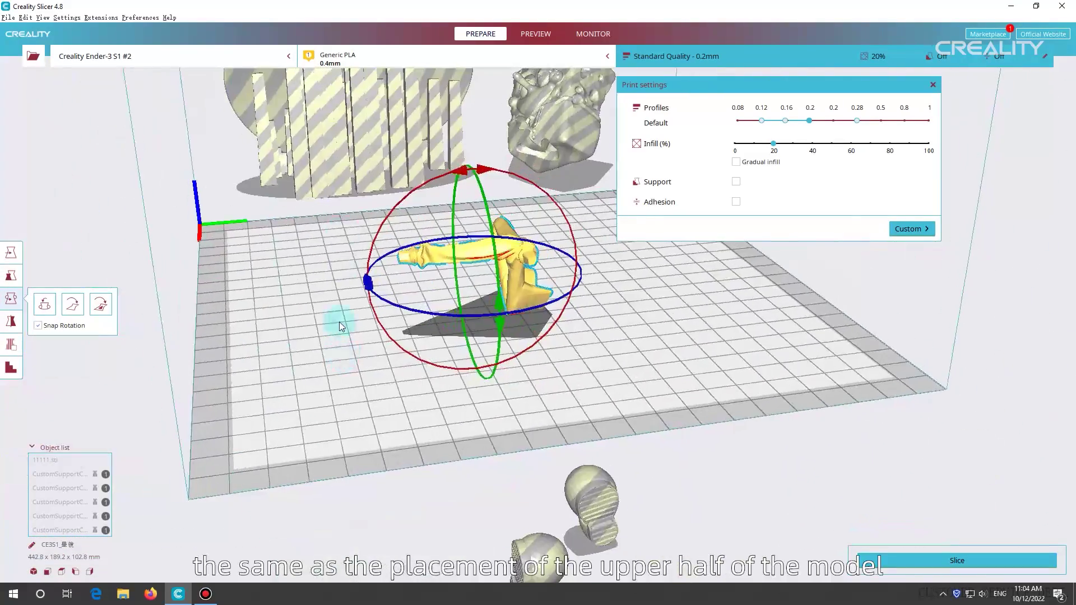
pyautogui.moveTo(369, 280); pyautogui.dragTo(629, 314, button='right')
pyautogui.moveTo(629, 314); pyautogui.dragTo(554, 305)
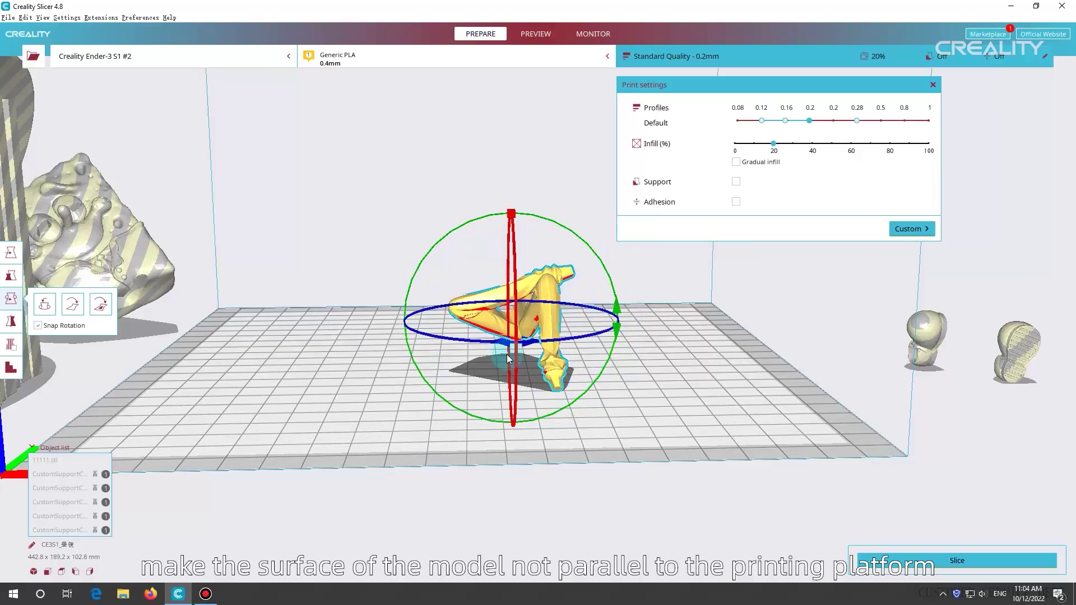
pyautogui.moveTo(555, 305); pyautogui.dragTo(156, 351, button='right')
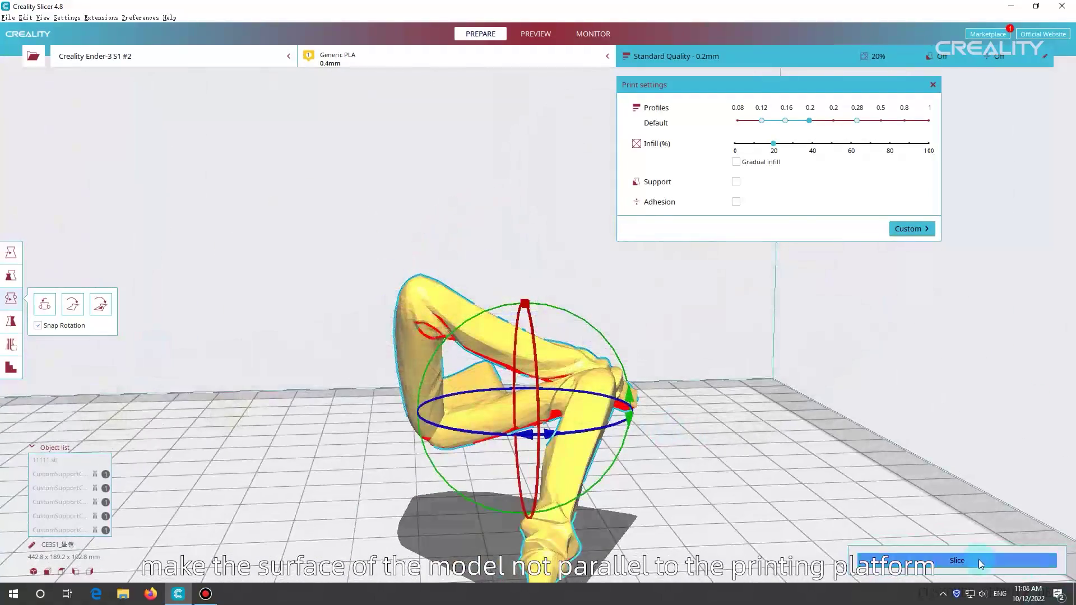
# - Slice the tilted legs, examine their layers in the preview and return to model preparation
pyautogui.click(918, 558)
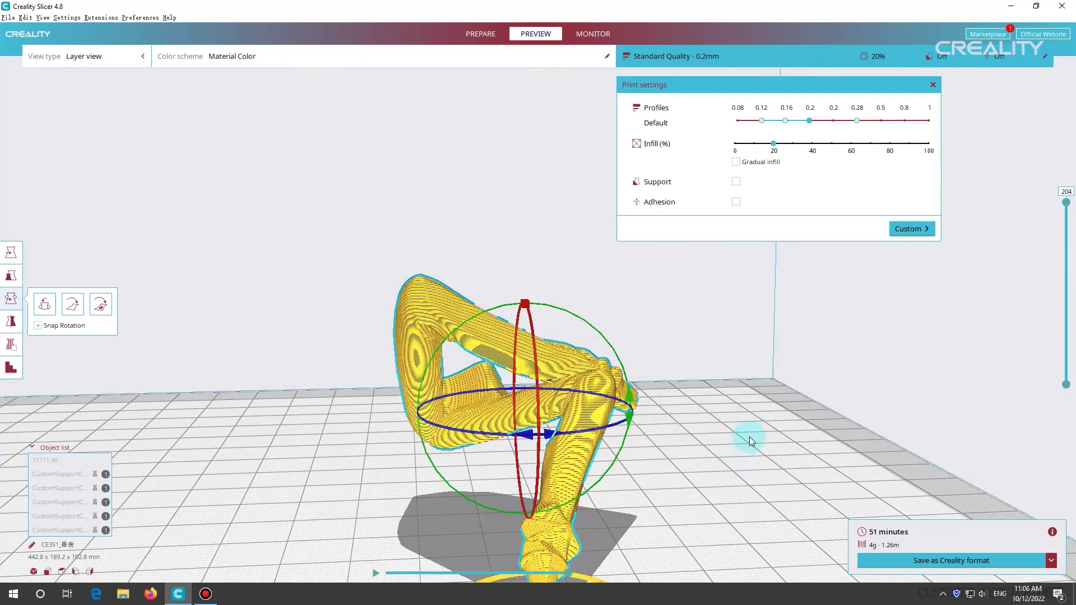
pyautogui.moveTo(749, 440); pyautogui.dragTo(453, 337, button='right')
pyautogui.scroll(3, 514, 314)
pyautogui.scroll(-5, 514, 313)
pyautogui.moveTo(662, 268); pyautogui.dragTo(141, 302, button='right')
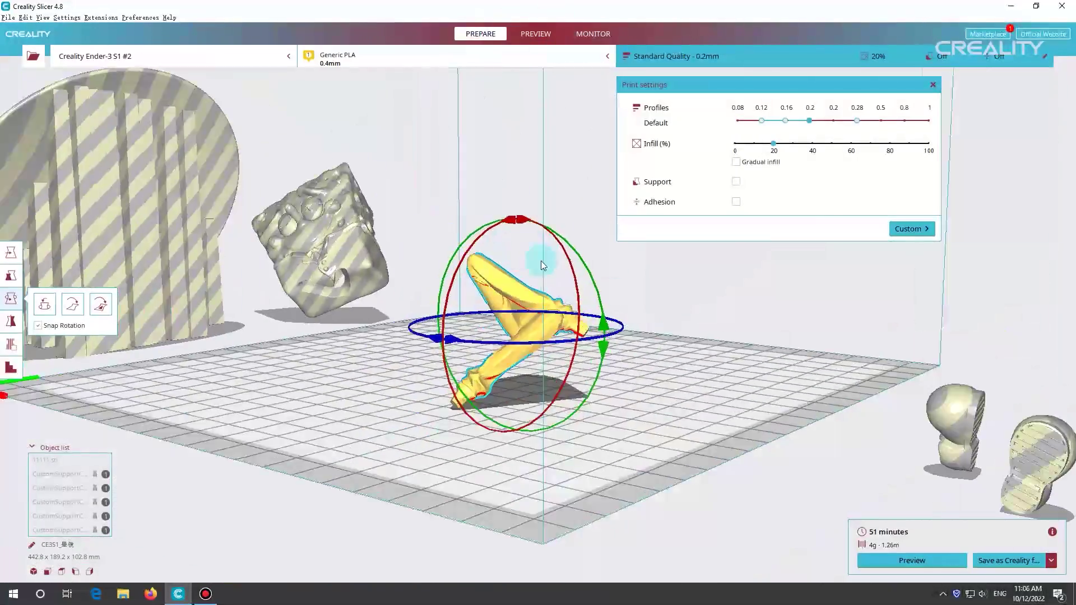
# - Move the legs off the build plate and place both feet on it, at about X 23.4 and Y 26.7 mm
pyautogui.moveTo(575, 337); pyautogui.dragTo(542, 335, button='right')
pyautogui.press('t')
pyautogui.moveTo(542, 335); pyautogui.dragTo(185, 252)
pyautogui.click(720, 326)
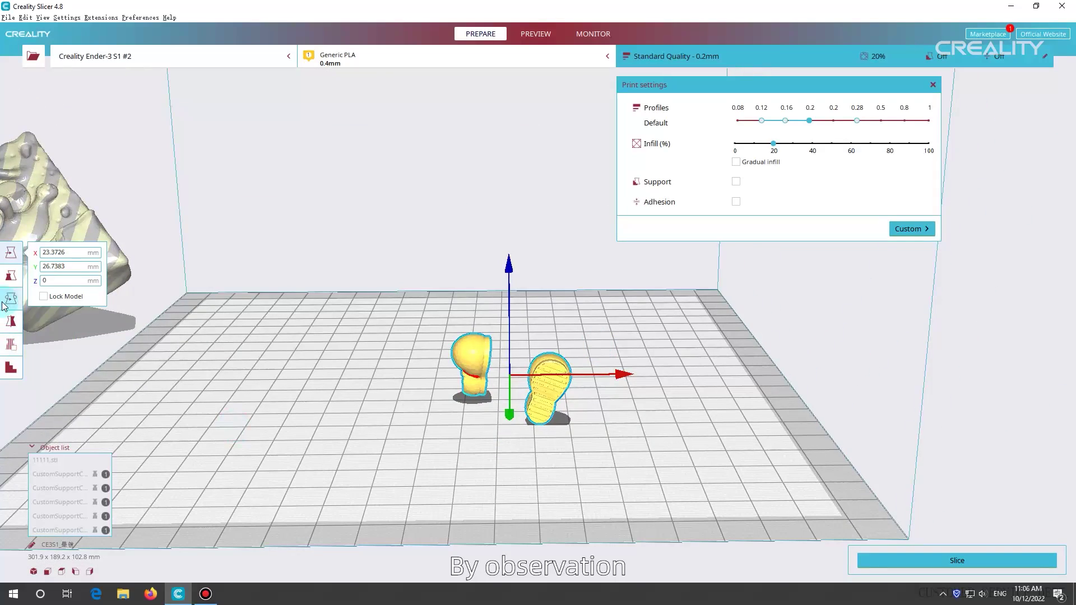
# - Rotate the first foot upright and lay it flat so its sole rests on the build plate
pyautogui.press('r')
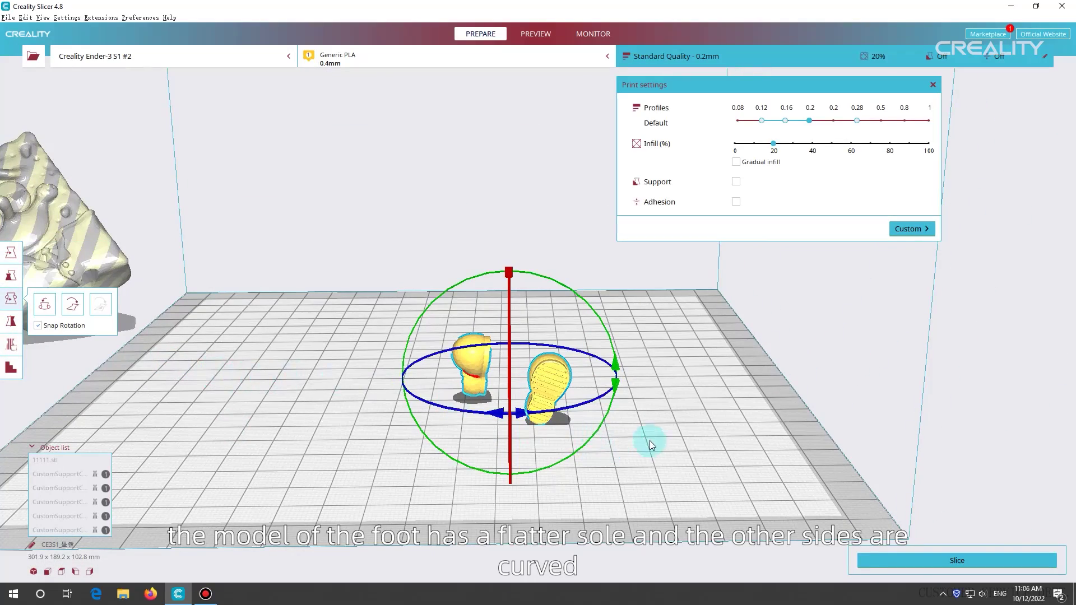
pyautogui.click(468, 314)
pyautogui.moveTo(469, 314); pyautogui.dragTo(362, 337, button='right')
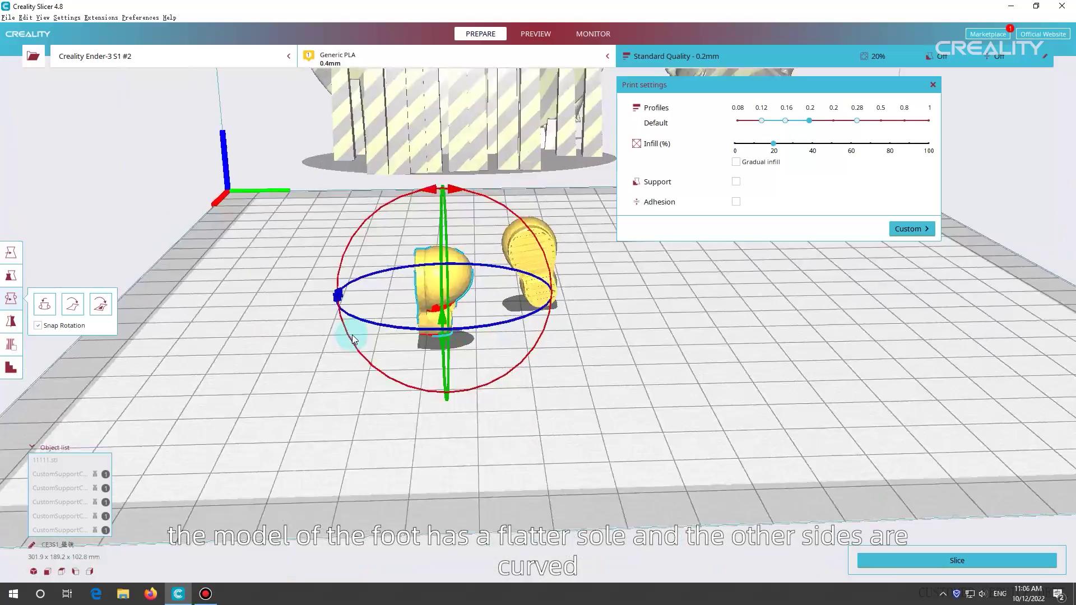
pyautogui.moveTo(424, 193); pyautogui.dragTo(327, 356)
pyautogui.moveTo(327, 358); pyautogui.dragTo(600, 339, button='right')
pyautogui.click(72, 304)
pyautogui.moveTo(414, 383); pyautogui.dragTo(269, 304, button='right')
# - Align the second foot's sole face to the build plate and lay the foot flat
pyautogui.click(433, 294)
pyautogui.click(100, 304)
pyautogui.moveTo(493, 358); pyautogui.dragTo(448, 373, button='right')
pyautogui.scroll(5, 530, 370)
pyautogui.moveTo(673, 373); pyautogui.dragTo(589, 493, button='middle')
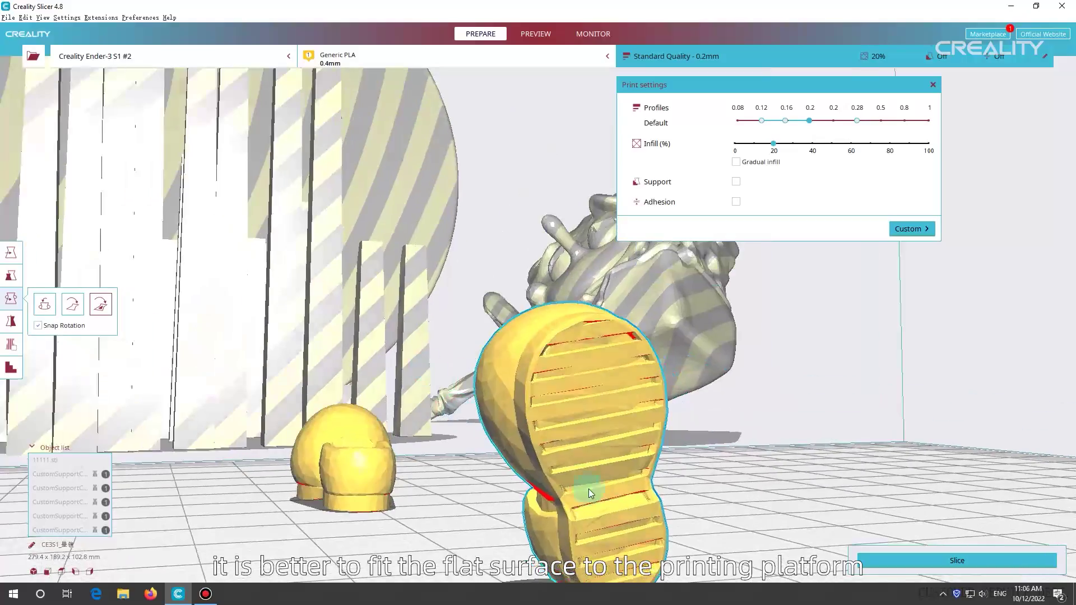
pyautogui.click(587, 493)
pyautogui.moveTo(546, 509); pyautogui.dragTo(757, 500, button='right')
pyautogui.click(72, 305)
pyautogui.moveTo(449, 509); pyautogui.dragTo(437, 509, button='right')
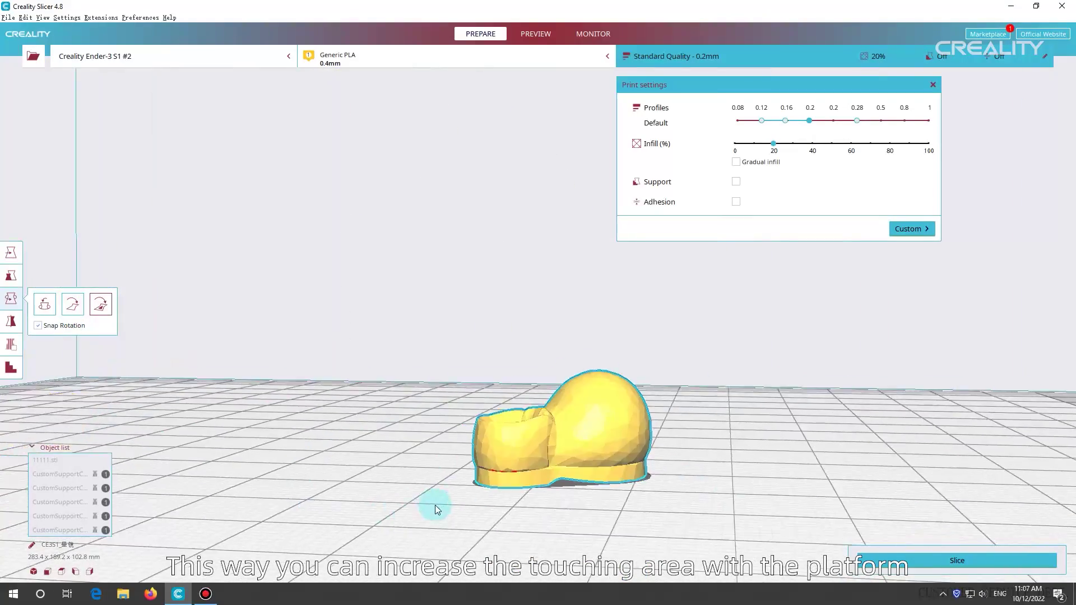
# - Move one foot beside the other, to about X 29.1 and Y 25.3 mm on the build plate
pyautogui.scroll(-5, 431, 493)
pyautogui.moveTo(418, 434); pyautogui.dragTo(418, 560, button='right')
pyautogui.click(241, 348)
pyautogui.click(225, 343)
pyautogui.click(12, 253)
pyautogui.moveTo(223, 340); pyautogui.dragTo(542, 323)
# - Slice the feet, examine the first layer under their soles in the preview and return to model preparation
pyautogui.moveTo(600, 491); pyautogui.dragTo(644, 437, button='right')
pyautogui.click(896, 561)
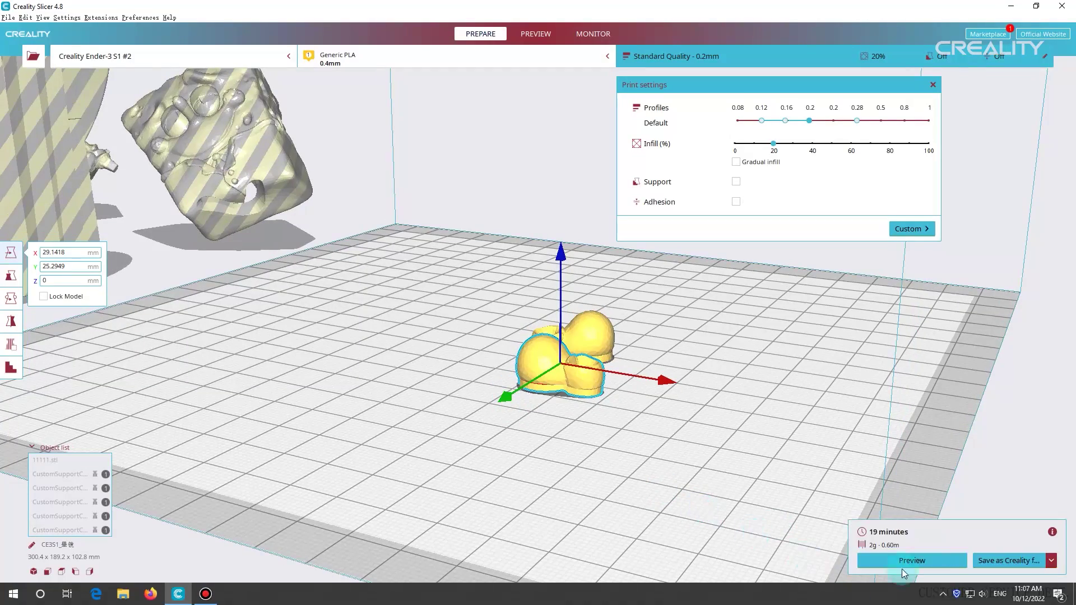
pyautogui.click(902, 566)
pyautogui.scroll(5, 546, 517)
pyautogui.moveTo(663, 455); pyautogui.dragTo(1052, 206, button='right')
pyautogui.moveTo(1071, 272); pyautogui.dragTo(1071, 429)
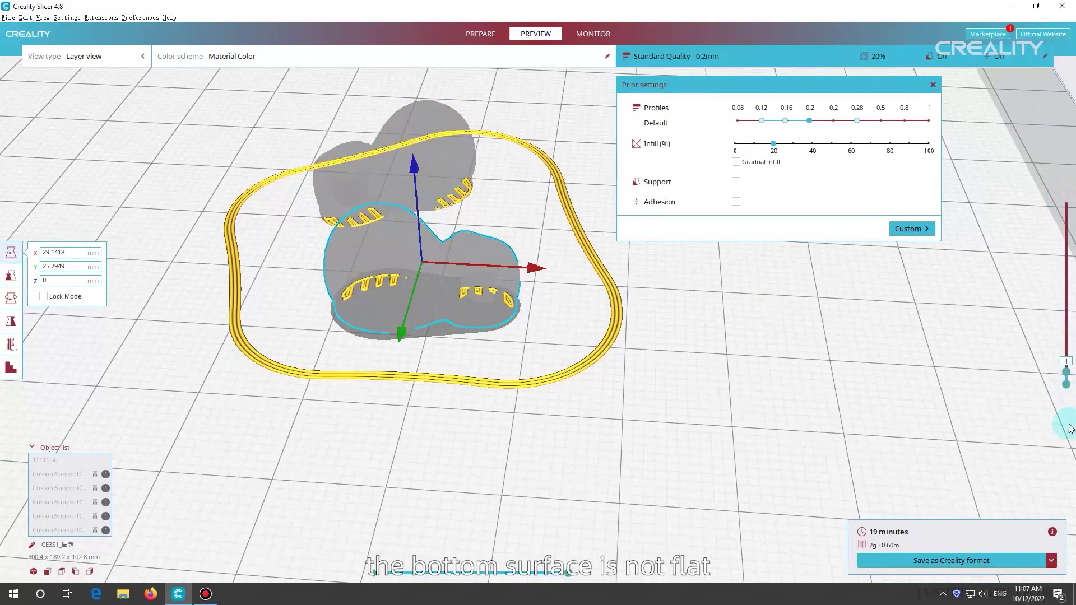
pyautogui.moveTo(959, 439); pyautogui.dragTo(352, 264, button='right')
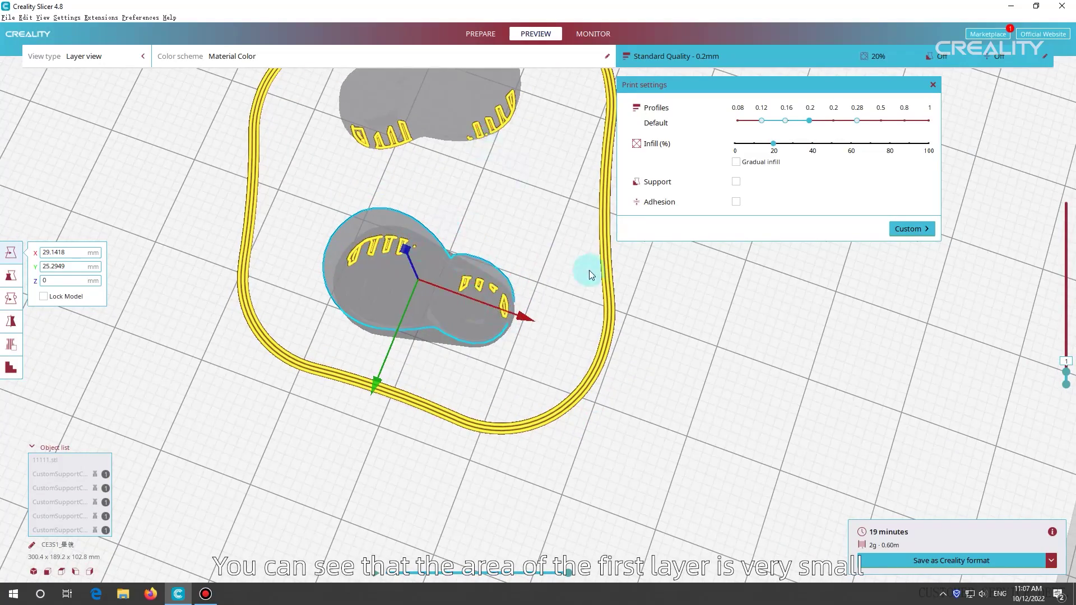
pyautogui.moveTo(589, 275); pyautogui.dragTo(462, 340, button='right')
pyautogui.click(485, 34)
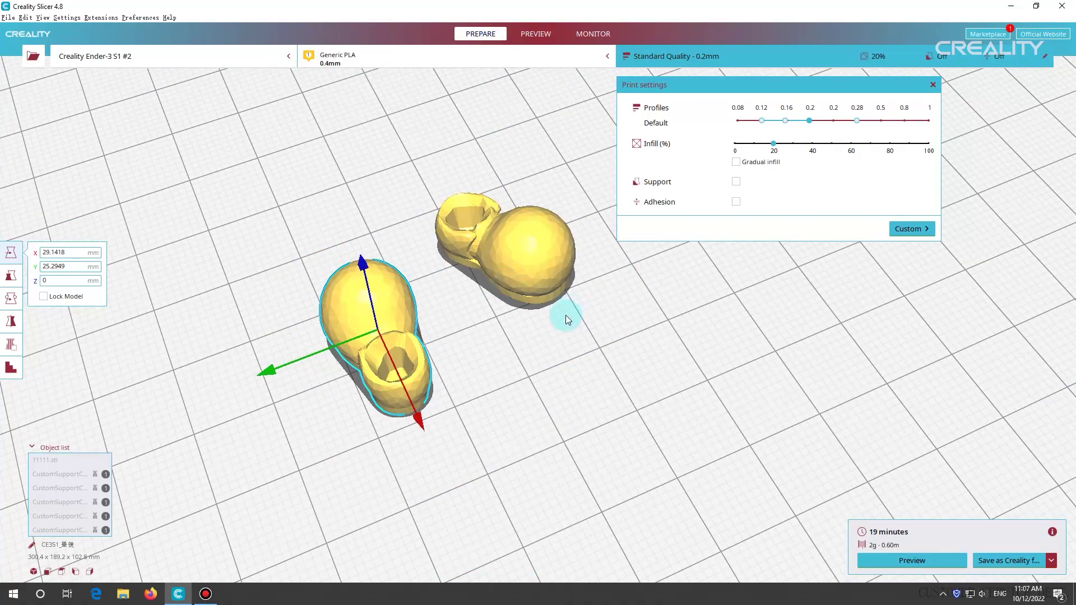
# - Select both feet and lower them into the build plate by setting their Z position to -0.4 mm
pyautogui.moveTo(566, 320); pyautogui.dragTo(603, 319, button='right')
pyautogui.click(376, 337)
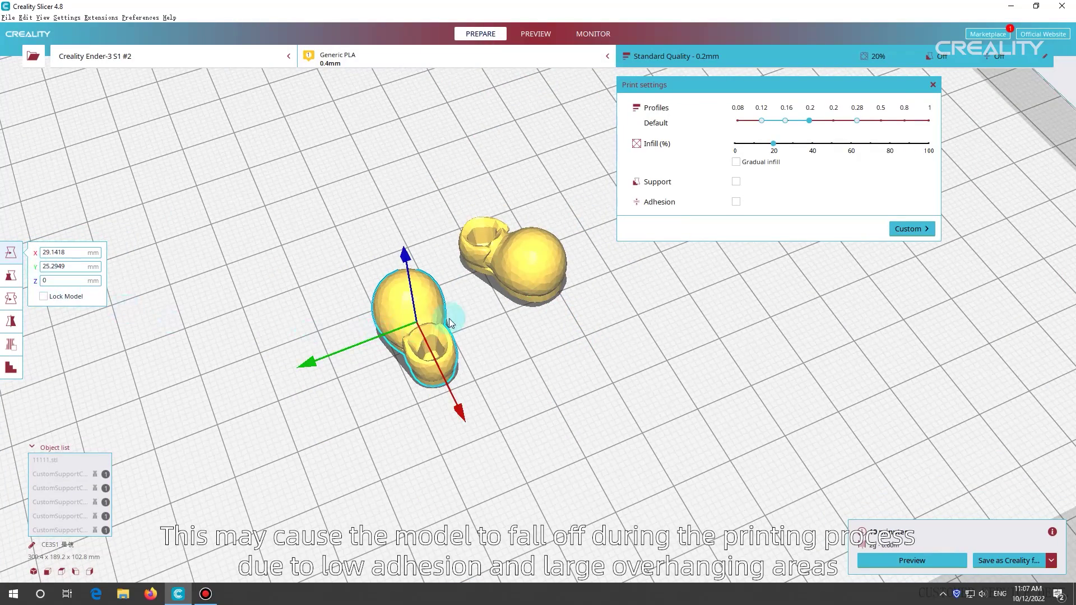
pyautogui.hotkey('ctrl', 'a')
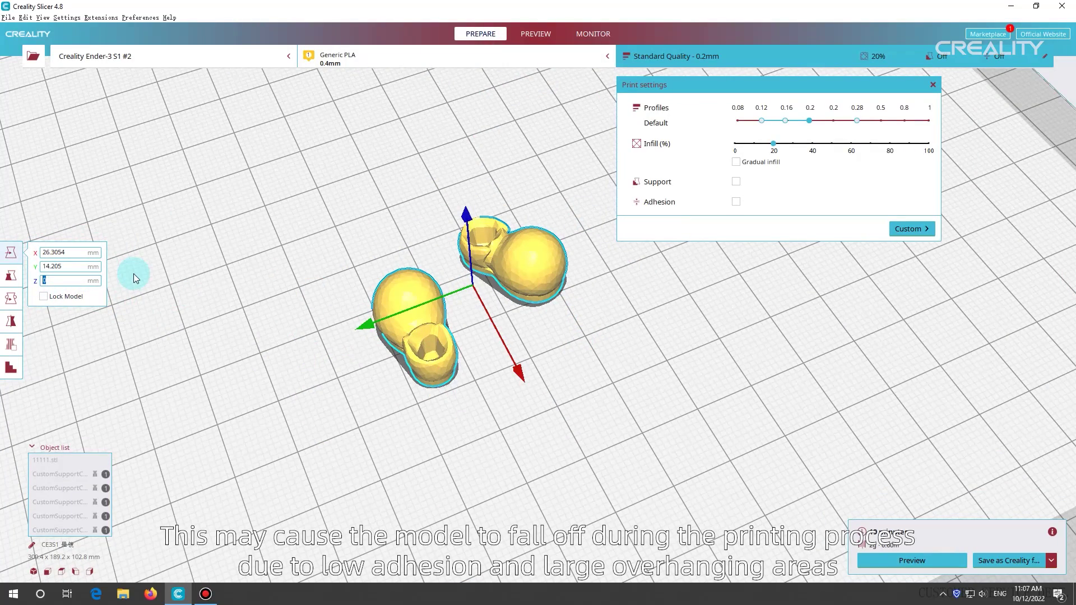
pyautogui.write('-0.4')
pyautogui.press('Return')
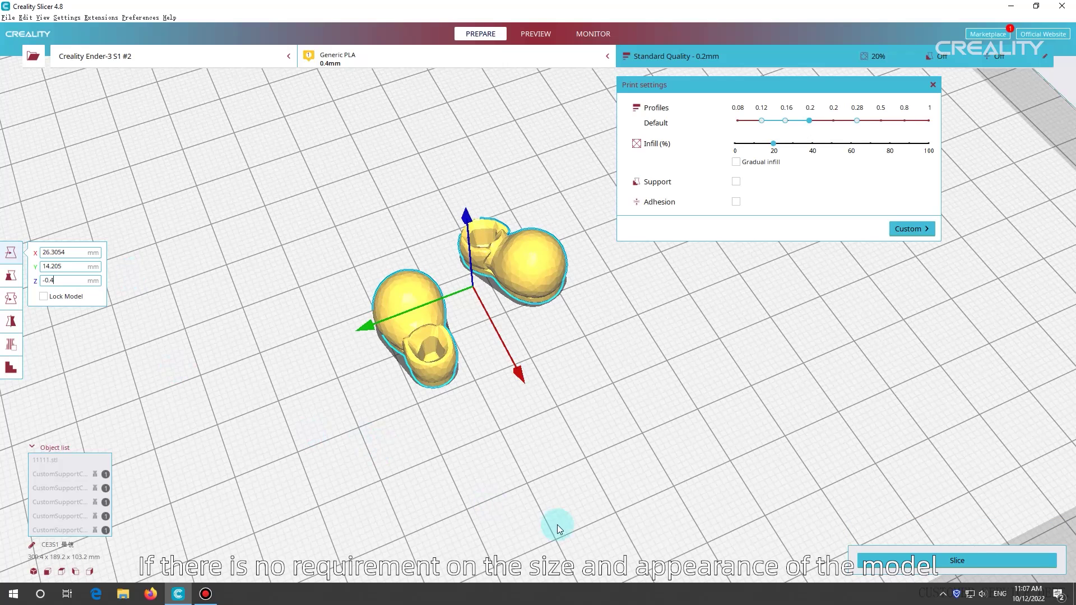
# - Slice the lowered feet, examine their first layer in the preview and return to model preparation
pyautogui.click(873, 570)
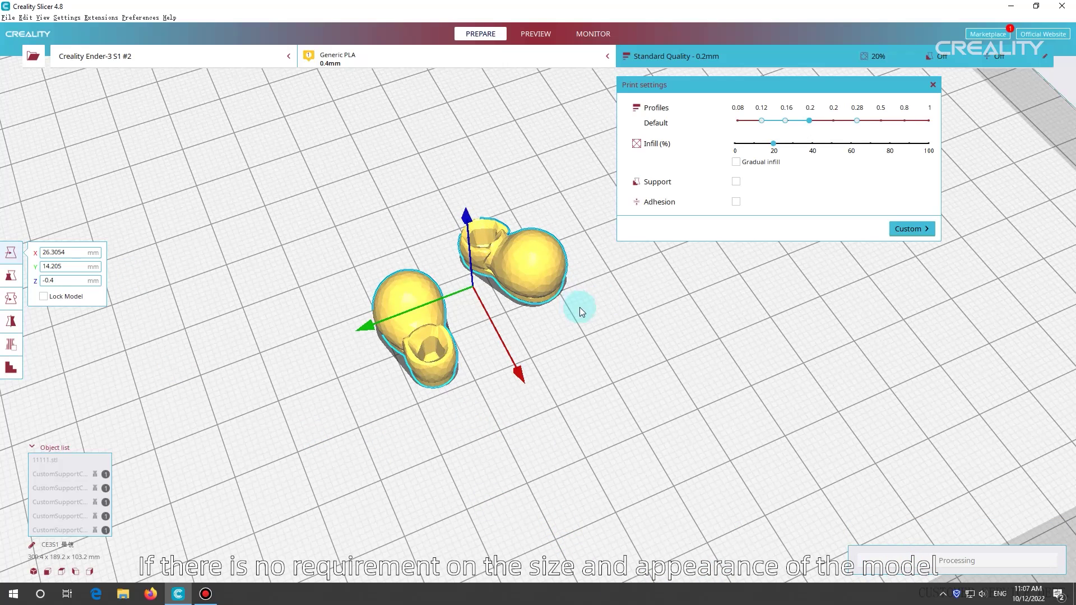
pyautogui.click(890, 557)
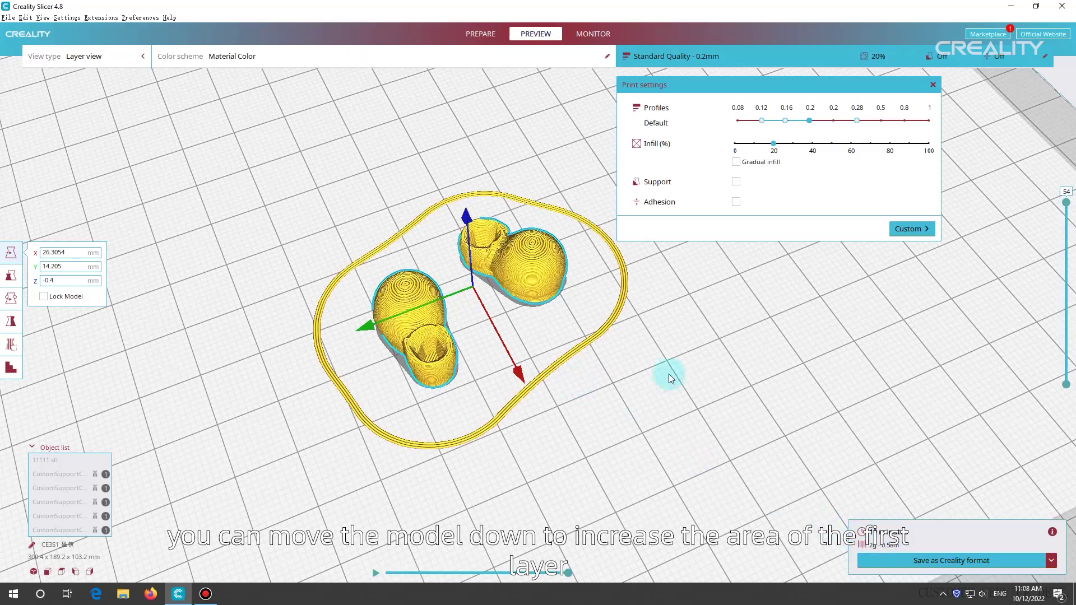
pyautogui.moveTo(1068, 208); pyautogui.dragTo(1066, 382)
pyautogui.moveTo(594, 339); pyautogui.dragTo(483, 381, button='right')
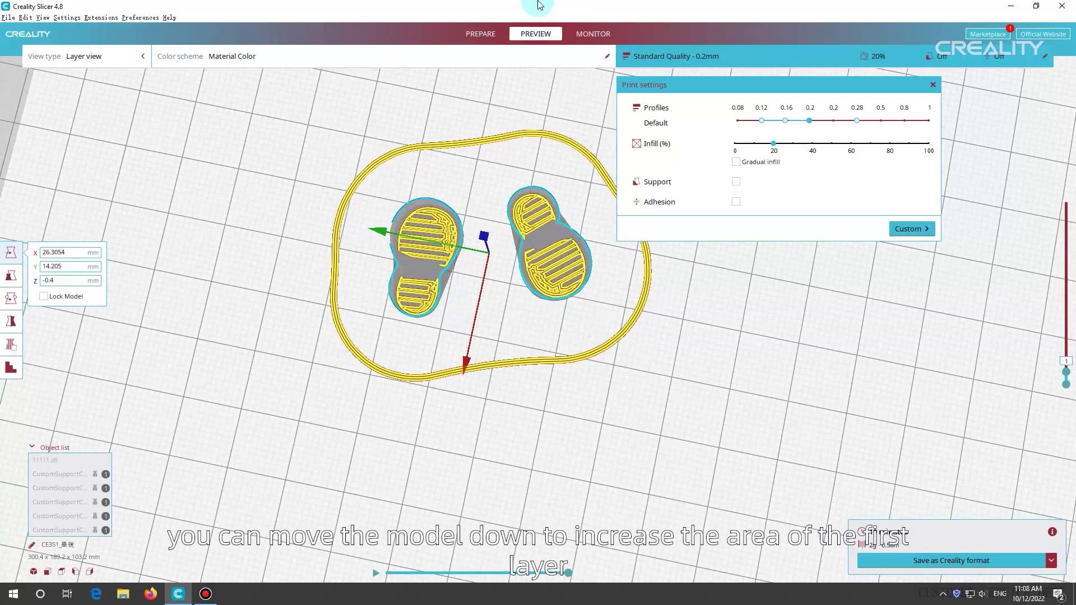
pyautogui.click(480, 34)
# - Tilt the farther foot at an angle to the build plate, including a -15° rotation, so its sole can be supported
pyautogui.scroll(-5, 401, 249)
pyautogui.moveTo(497, 282); pyautogui.dragTo(592, 206, button='right')
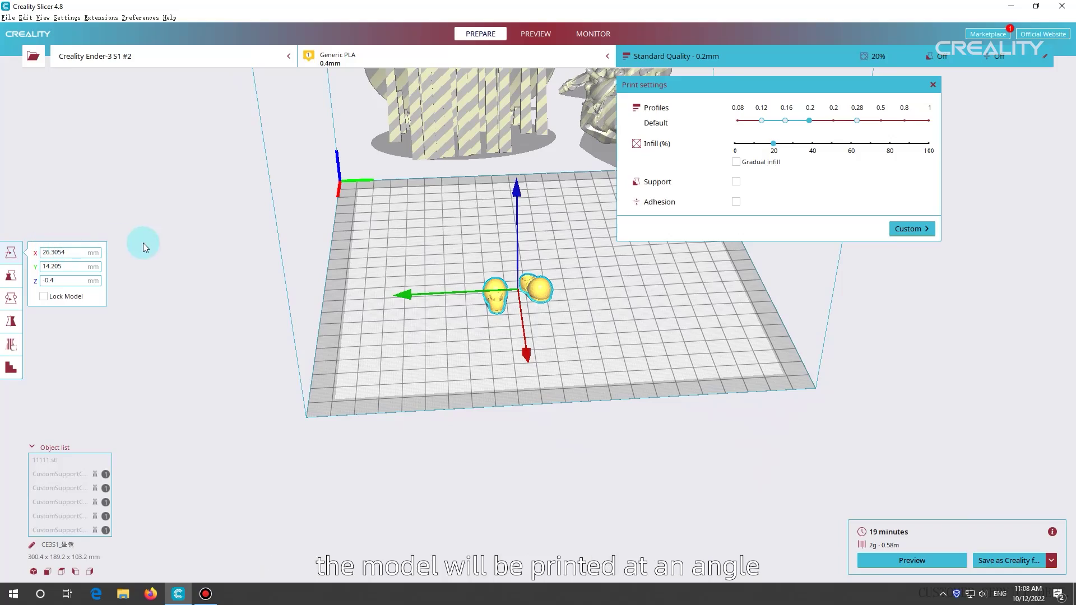
pyautogui.click(18, 303)
pyautogui.click(645, 318)
pyautogui.click(534, 293)
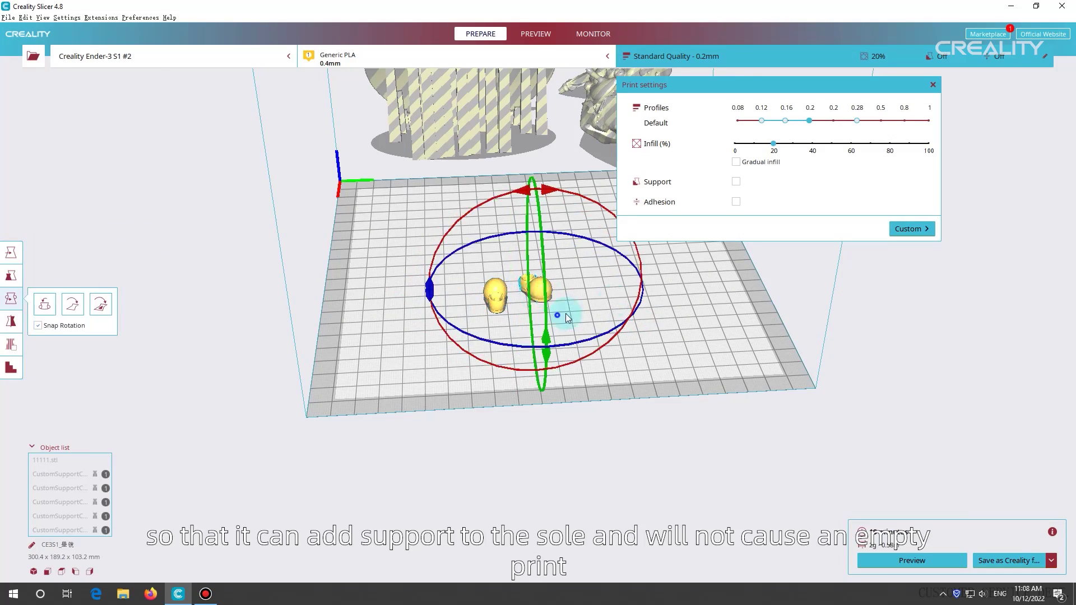
pyautogui.moveTo(562, 313); pyautogui.dragTo(827, 387, button='right')
pyautogui.moveTo(627, 284); pyautogui.dragTo(508, 247)
pyautogui.moveTo(518, 278); pyautogui.dragTo(336, 208, button='right')
pyautogui.moveTo(527, 178); pyautogui.dragTo(452, 206)
pyautogui.moveTo(452, 206); pyautogui.dragTo(679, 271, button='right')
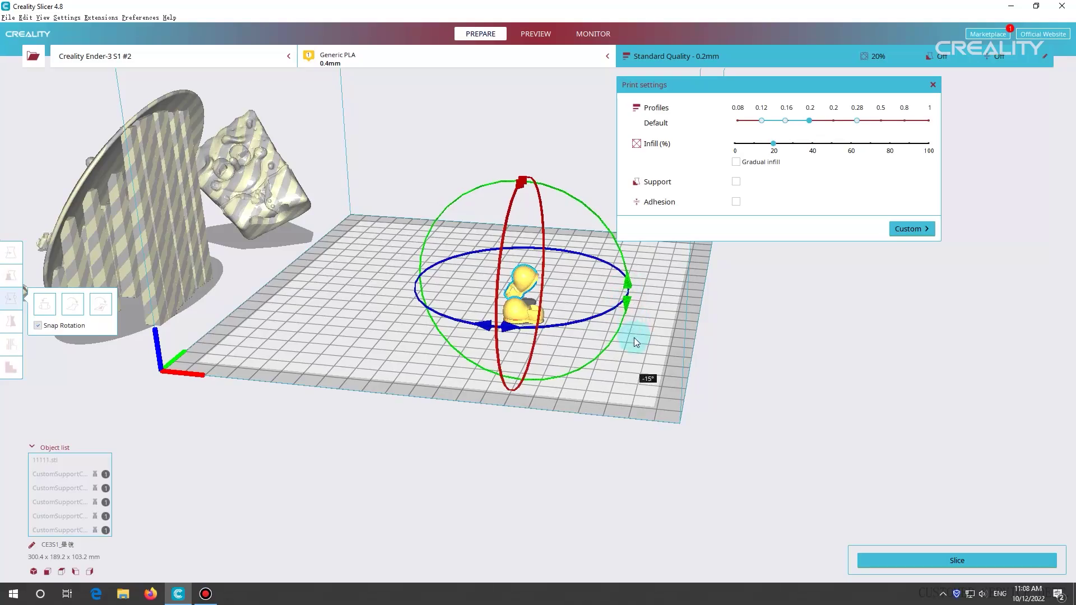
pyautogui.moveTo(638, 336); pyautogui.dragTo(541, 310, button='right')
pyautogui.scroll(3, 540, 309)
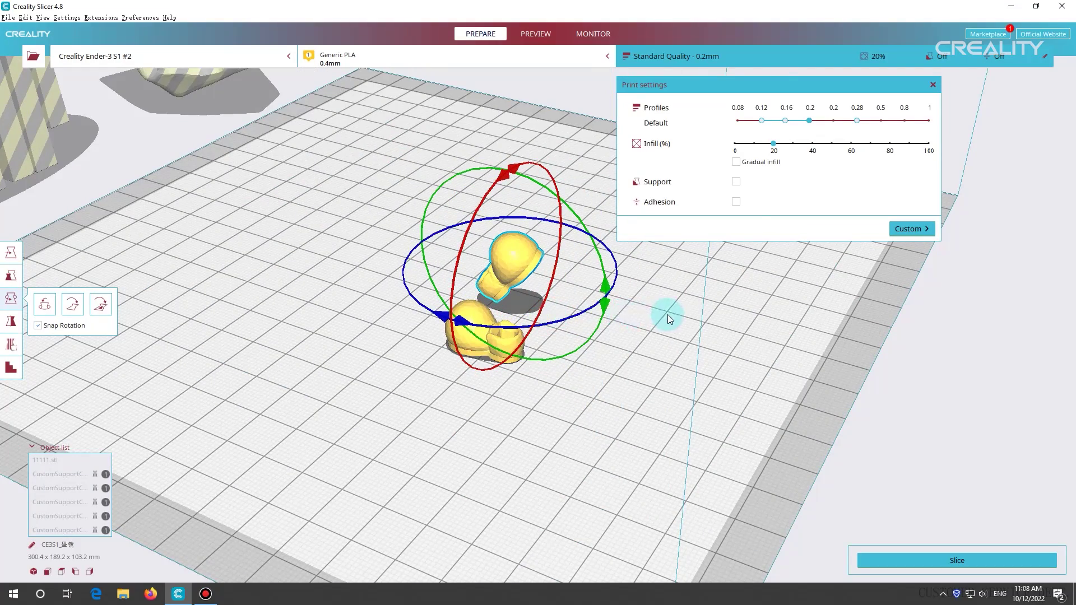
pyautogui.moveTo(668, 318); pyautogui.dragTo(489, 286, button='right')
# - Move the remaining parts, including the hands, arms, legs, body and large shell, onto the build plate and arrange them around the feet
pyautogui.scroll(-3, 632, 345)
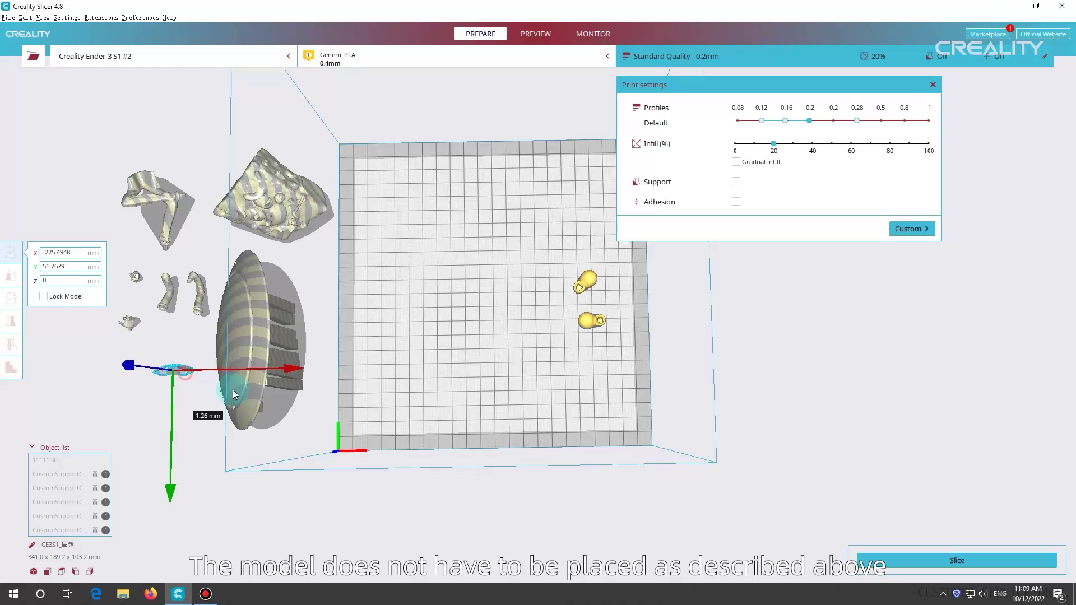
pyautogui.moveTo(169, 305); pyautogui.dragTo(588, 353)
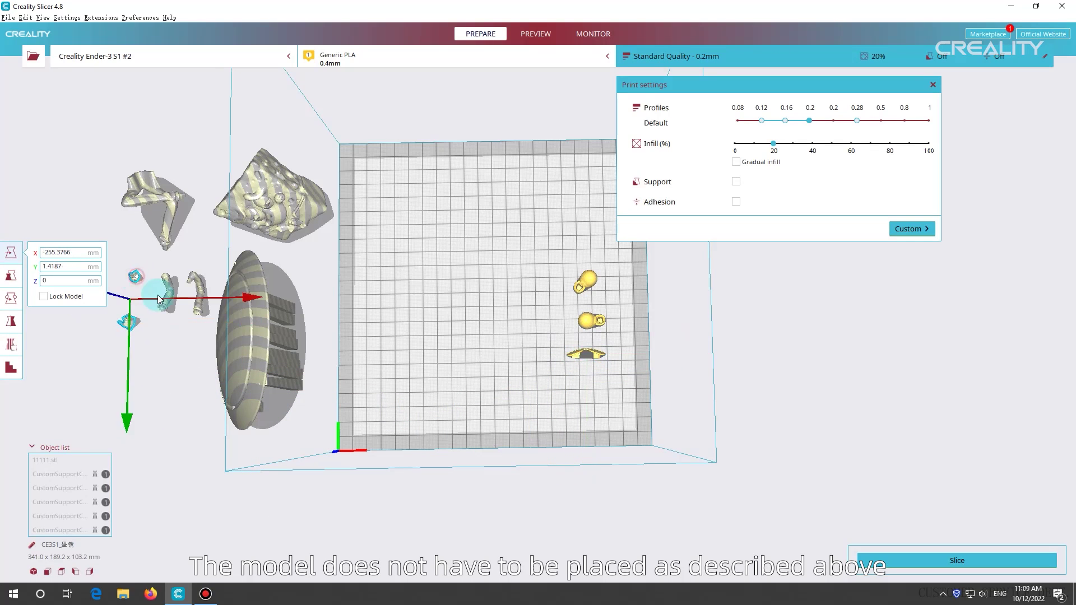
pyautogui.keyDown('shift'); pyautogui.click(196, 311); pyautogui.keyUp('shift')
pyautogui.keyDown('shift'); pyautogui.click(268, 196); pyautogui.keyUp('shift')
pyautogui.keyDown('shift'); pyautogui.click(175, 206); pyautogui.keyUp('shift')
pyautogui.moveTo(325, 240); pyautogui.dragTo(579, 246)
pyautogui.click(266, 392)
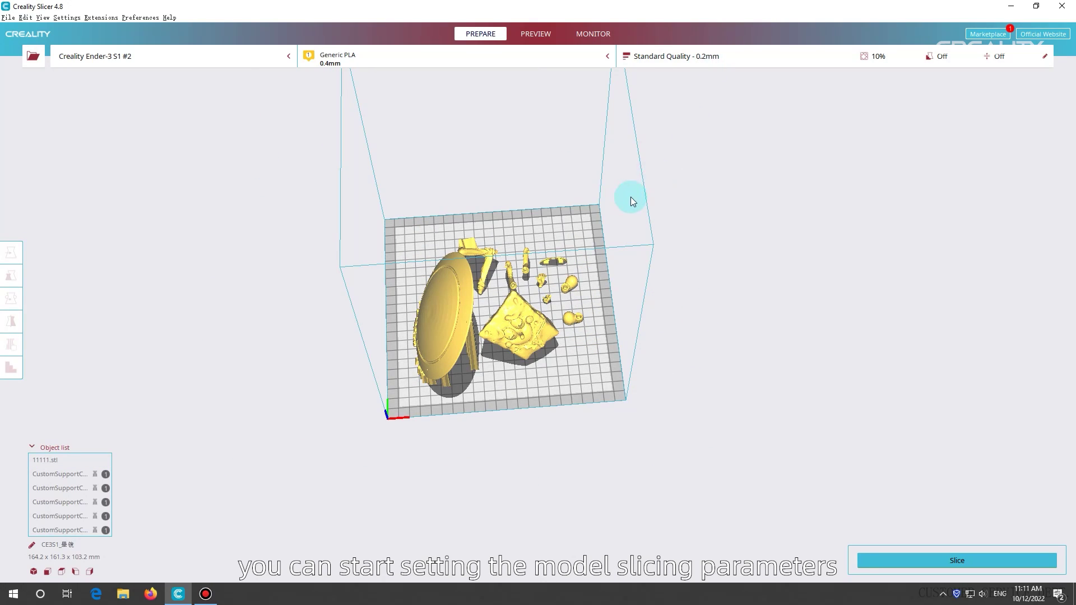
# - Open the custom print settings and set the layer height in the Quality section to 0.12 mm
pyautogui.click(681, 57)
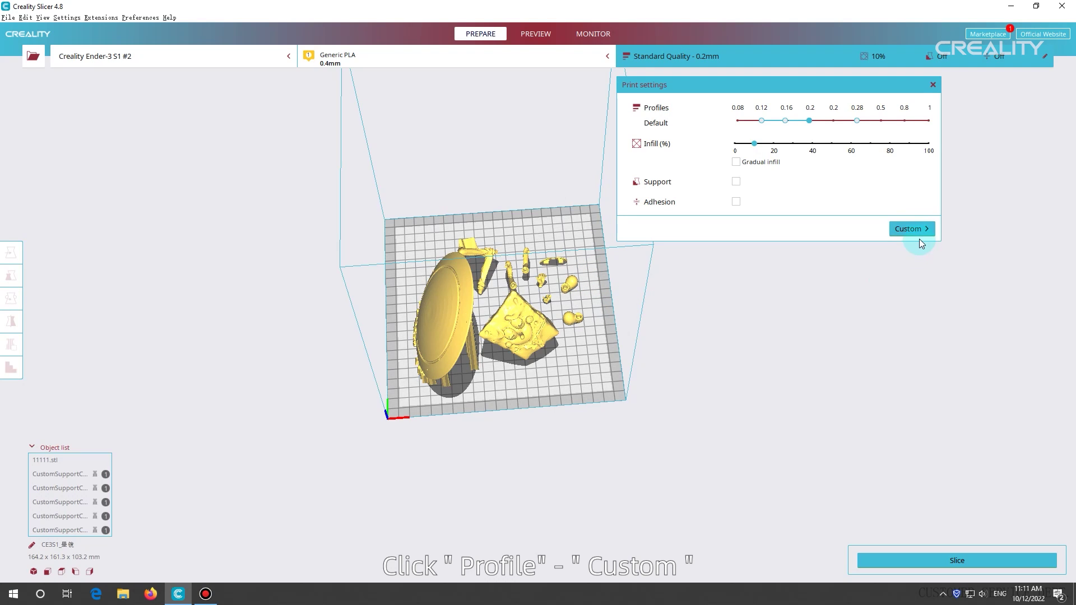
pyautogui.click(905, 229)
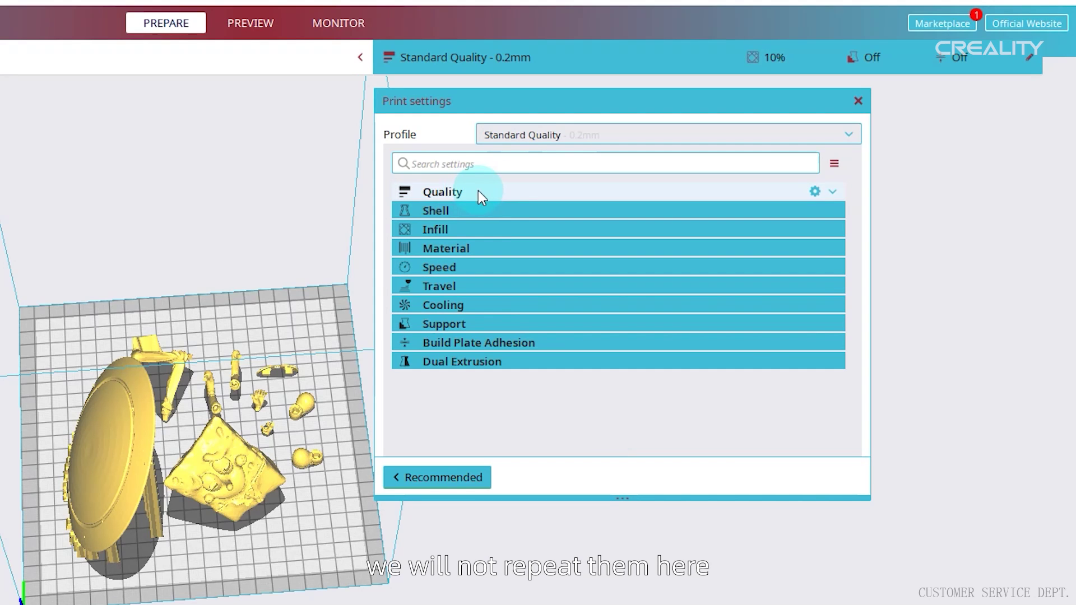
pyautogui.click(461, 192)
pyautogui.moveTo(448, 215)
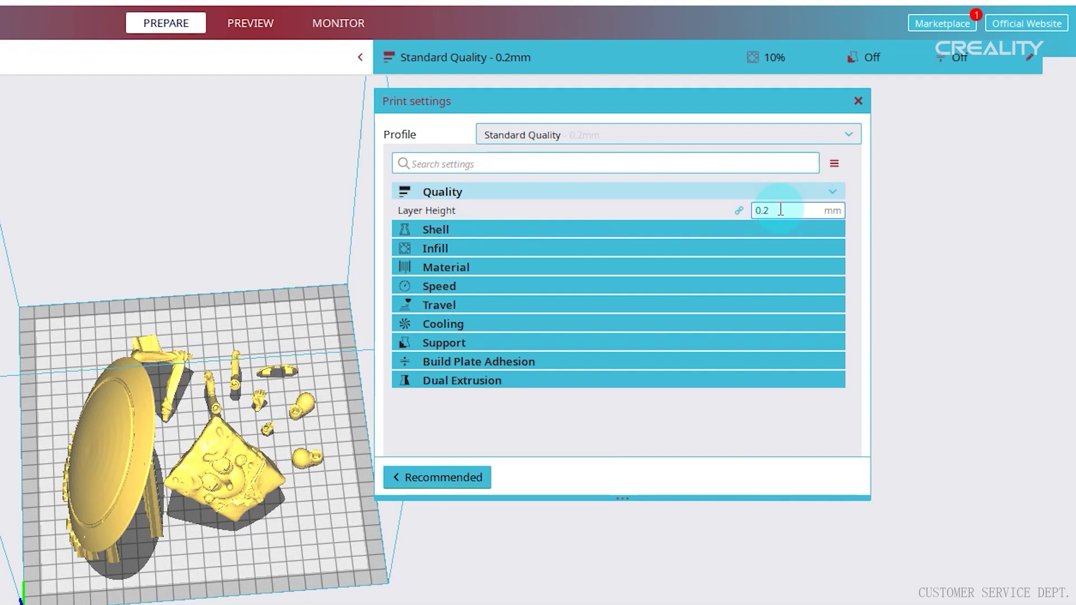
pyautogui.doubleClick(784, 211)
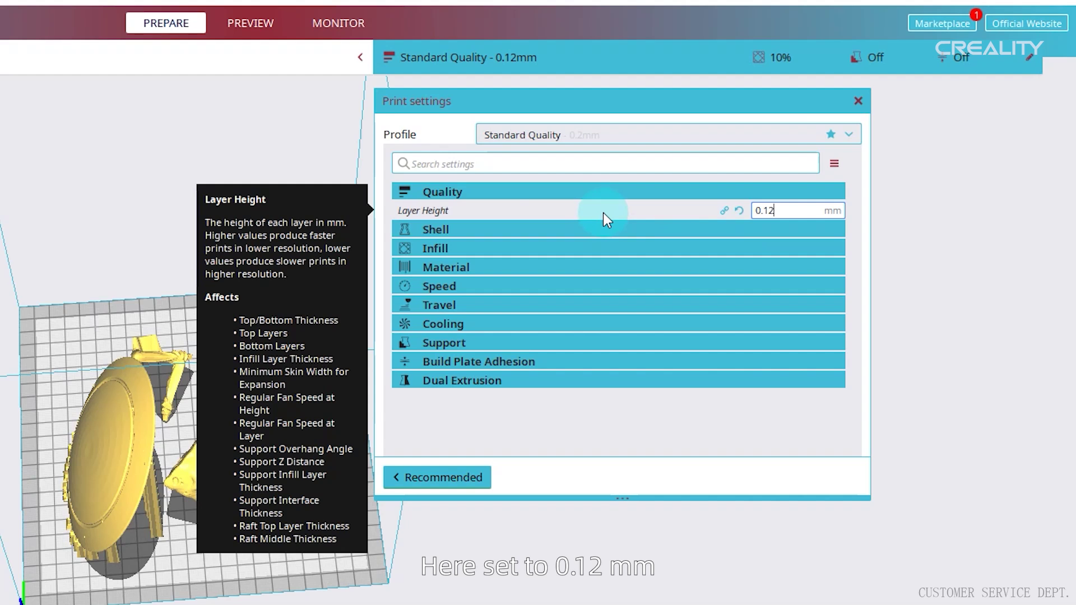
# - Check the 0.4 mm nozzle size, then set both the wall thickness and the top/bottom thickness to 1.6 mm
pyautogui.click(479, 228)
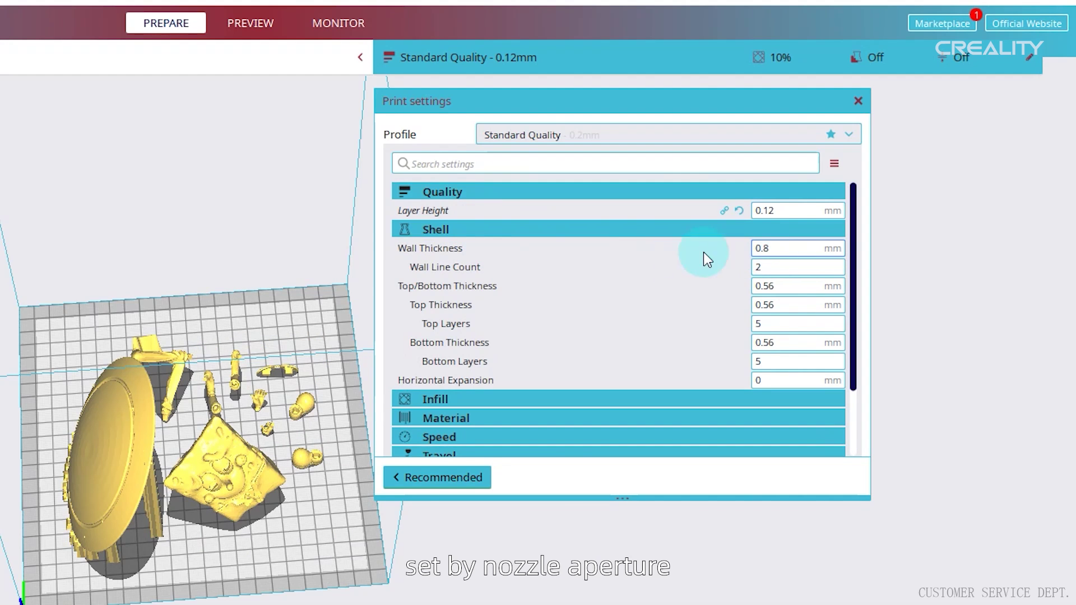
pyautogui.click(79, 54)
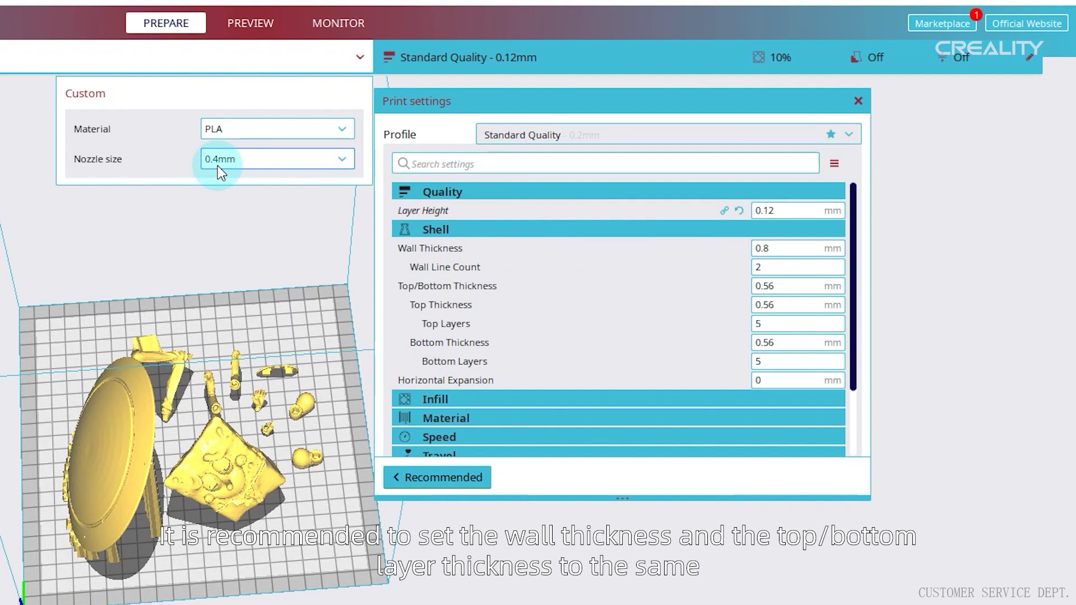
pyautogui.click(785, 252)
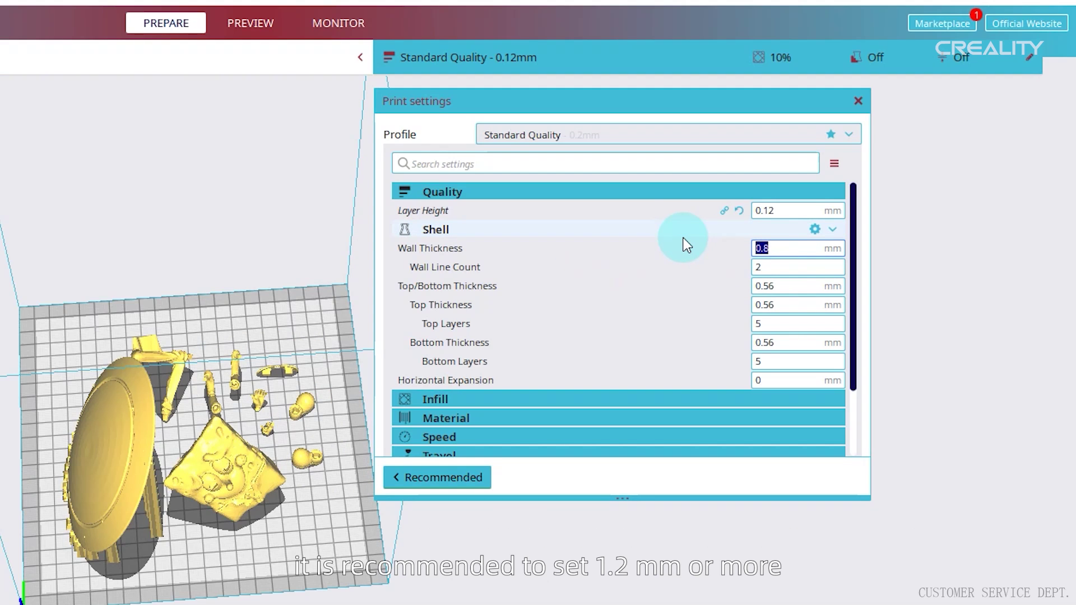
pyautogui.write('1.6')
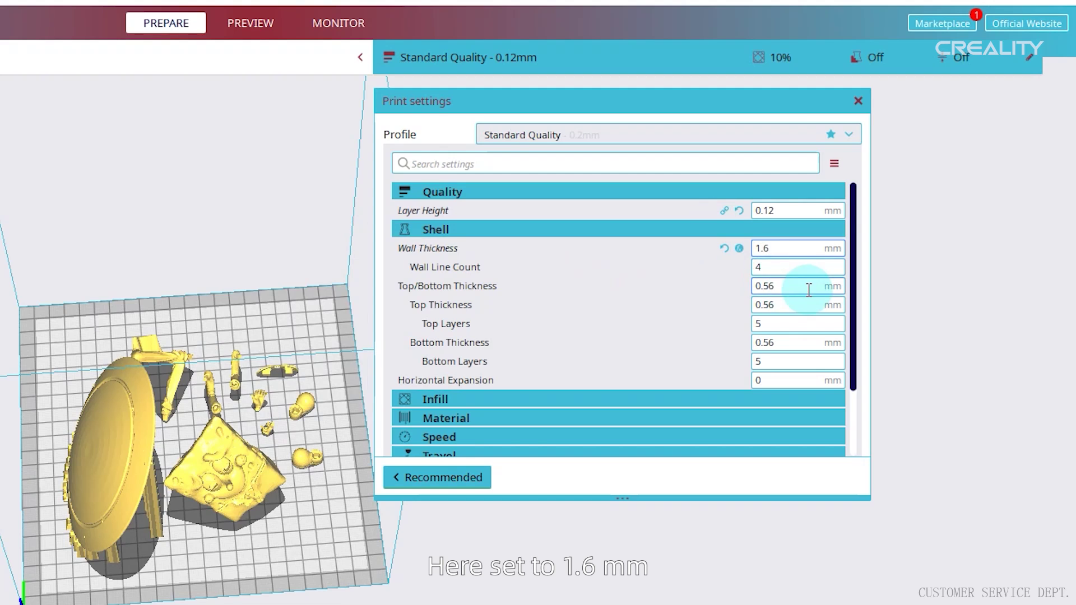
pyautogui.click(761, 285)
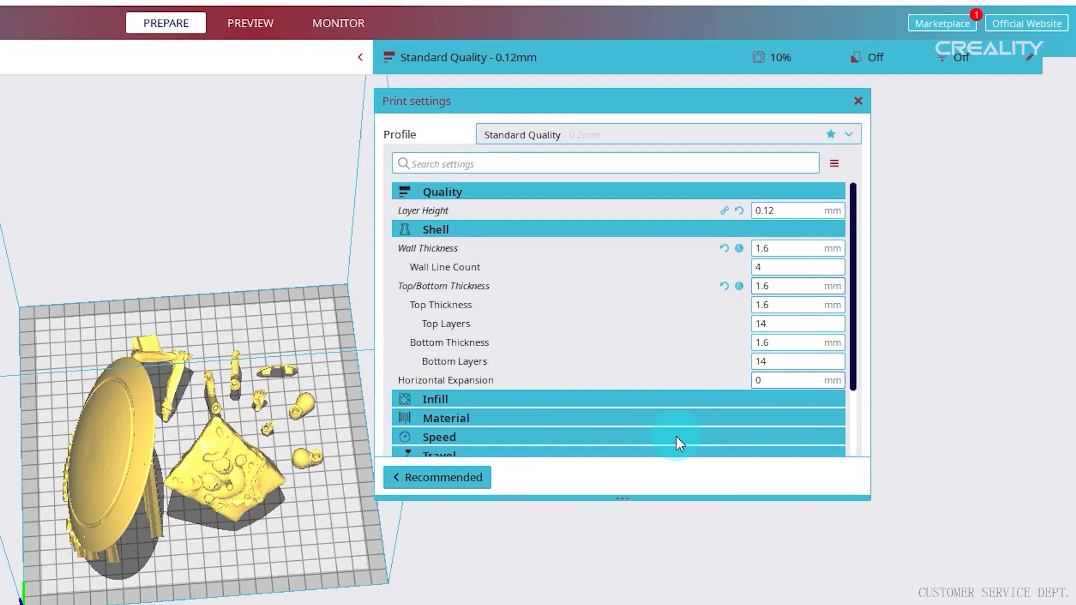
# - Set the infill density to 20% with the Cubic pattern kept, and expand the Material settings
pyautogui.click(522, 396)
pyautogui.scroll(-3, 618, 364)
pyautogui.moveTo(777, 296)
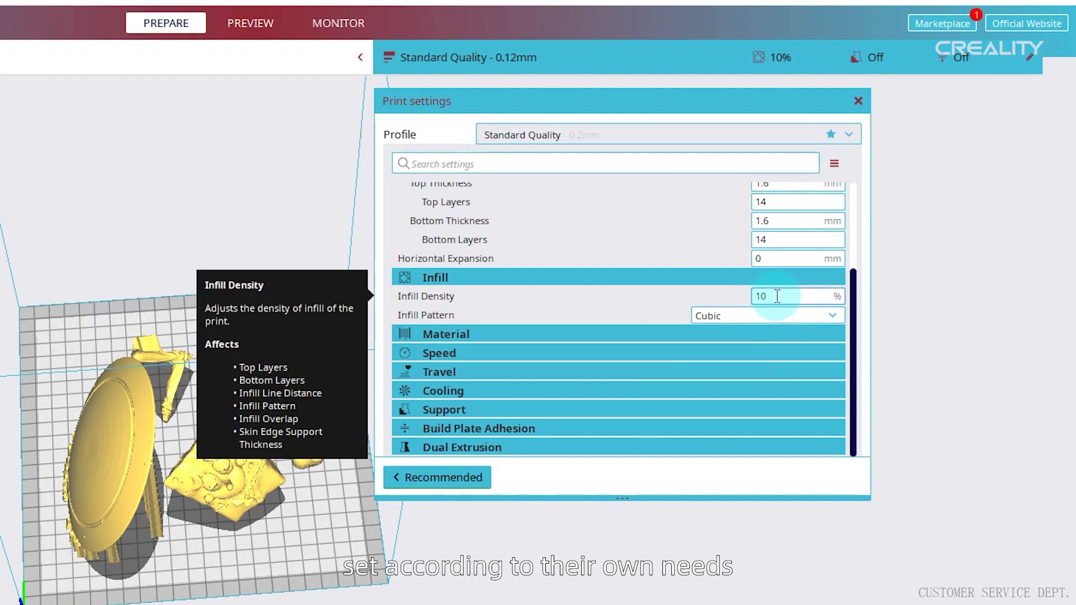
pyautogui.write('20')
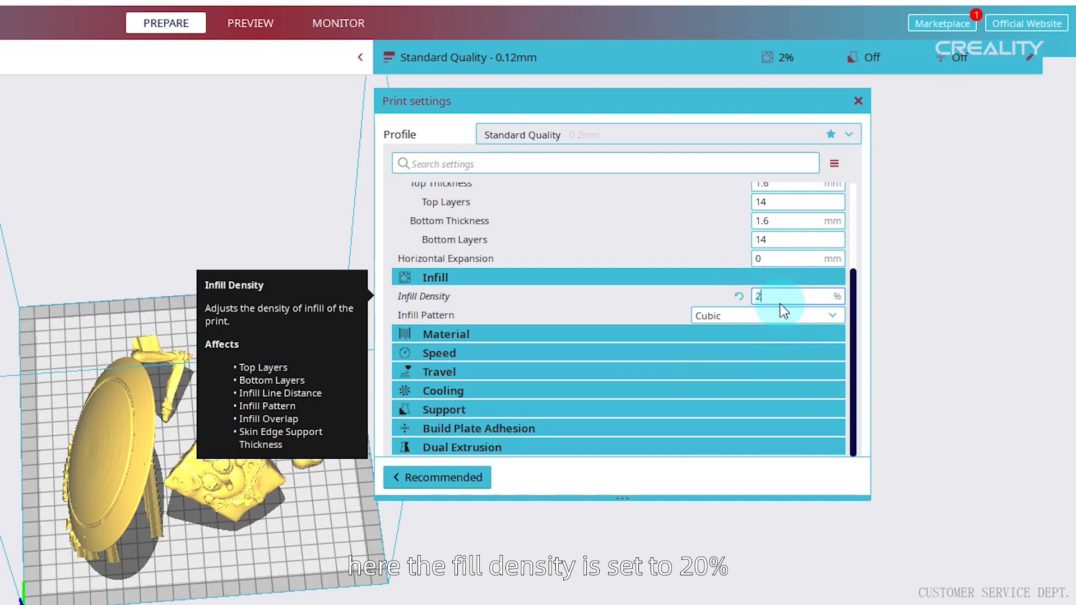
pyautogui.click(766, 318)
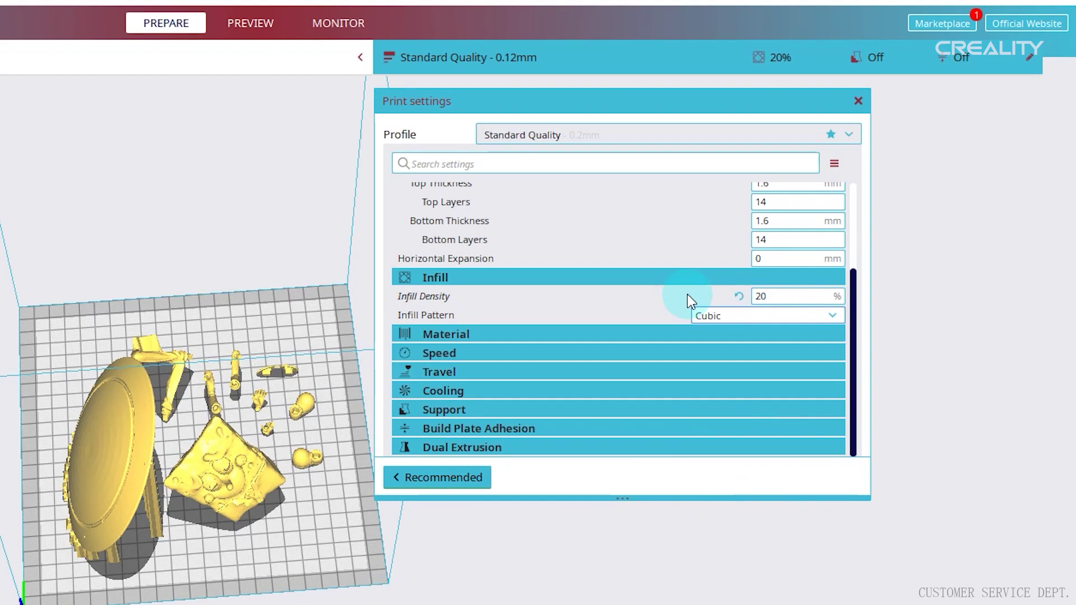
pyautogui.click(588, 331)
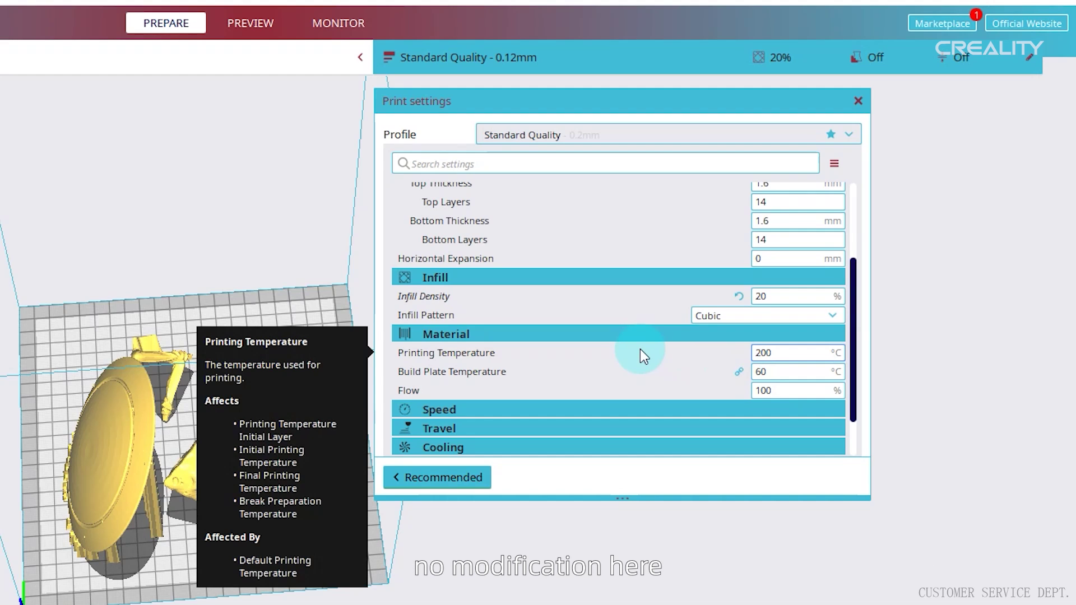
# - Expand the Speed settings and check the print speed
pyautogui.click(529, 409)
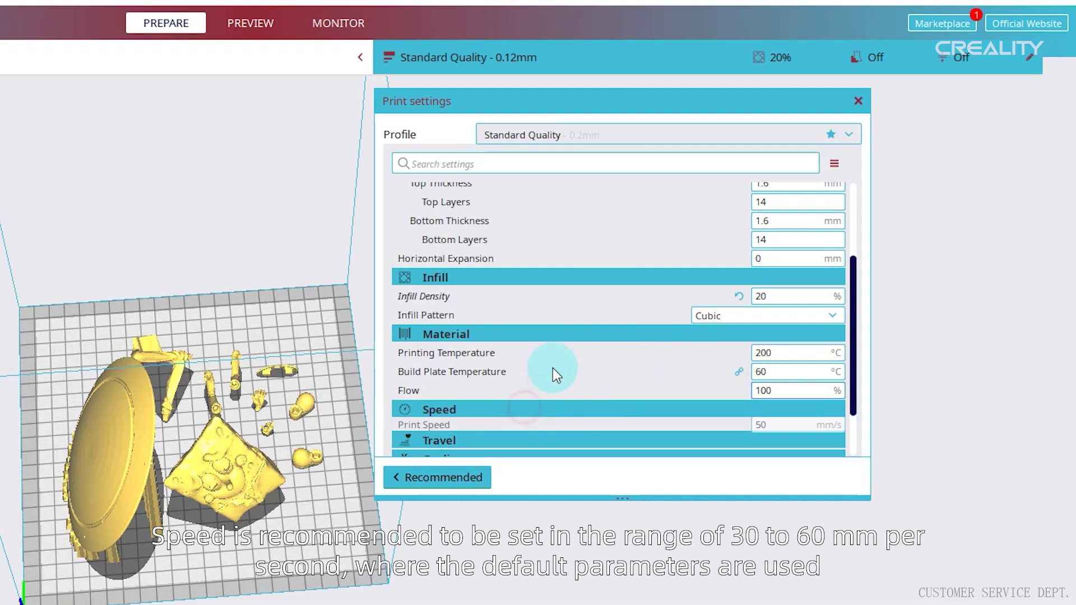
pyautogui.scroll(-3, 577, 359)
pyautogui.moveTo(783, 352)
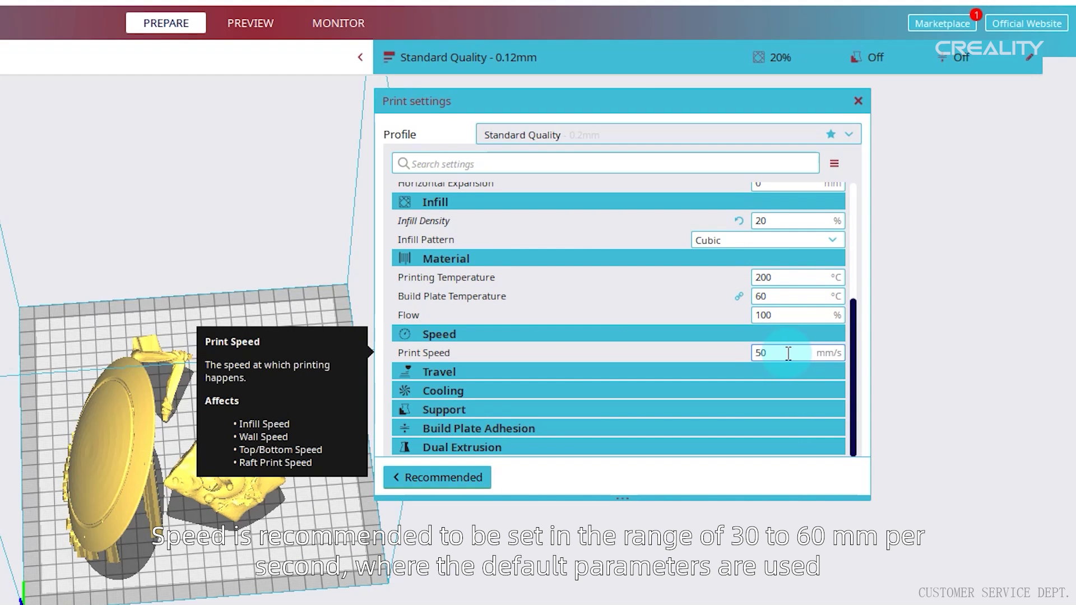
# - Expand the Travel settings, check which retraction options are shown, and enable Z Hop When Retracted
pyautogui.click(499, 372)
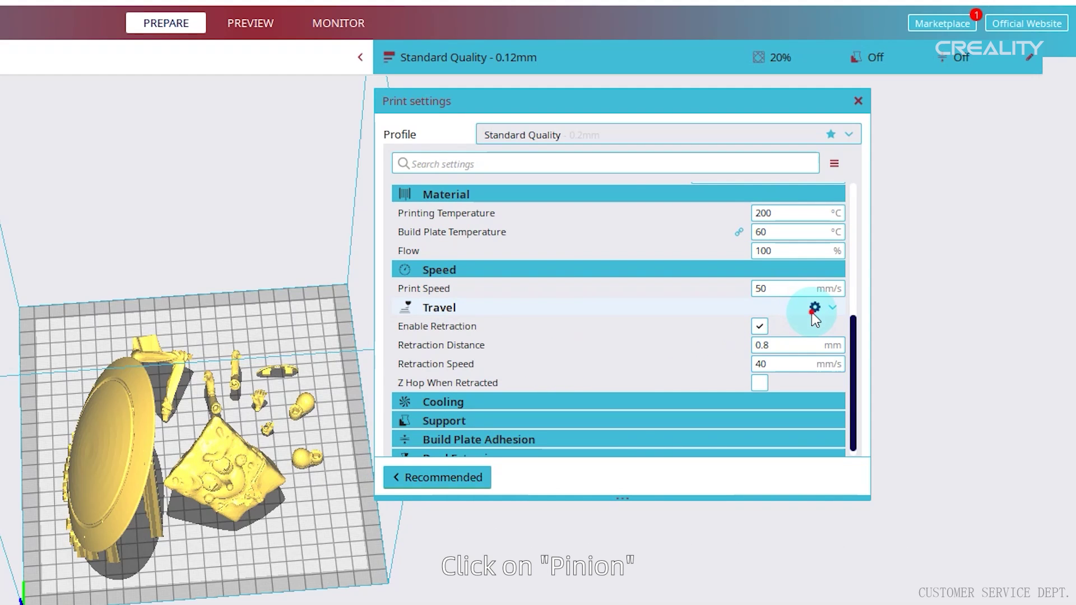
pyautogui.click(812, 309)
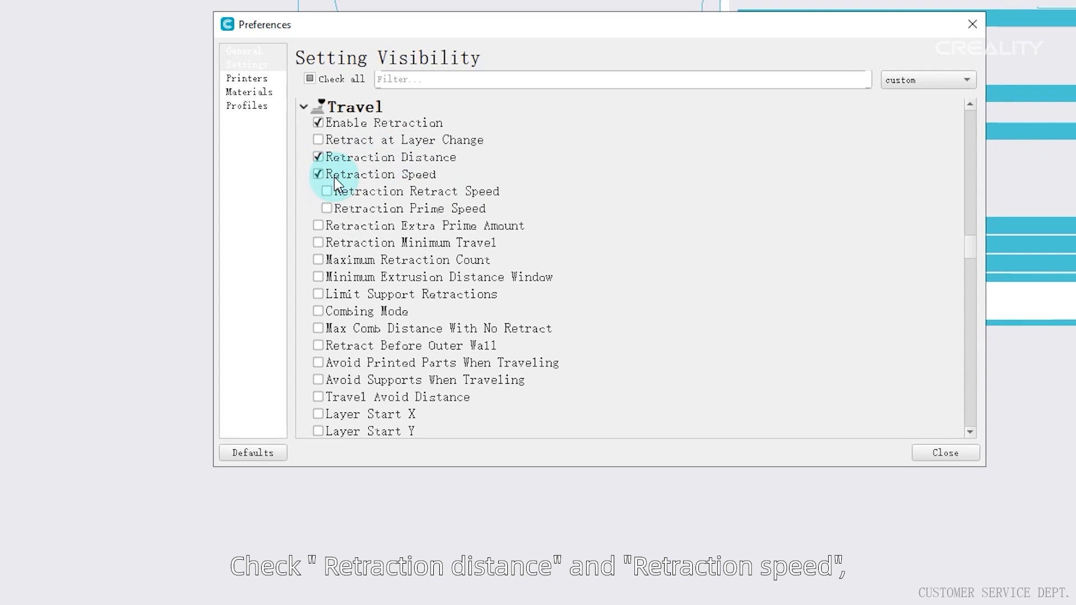
pyautogui.click(973, 24)
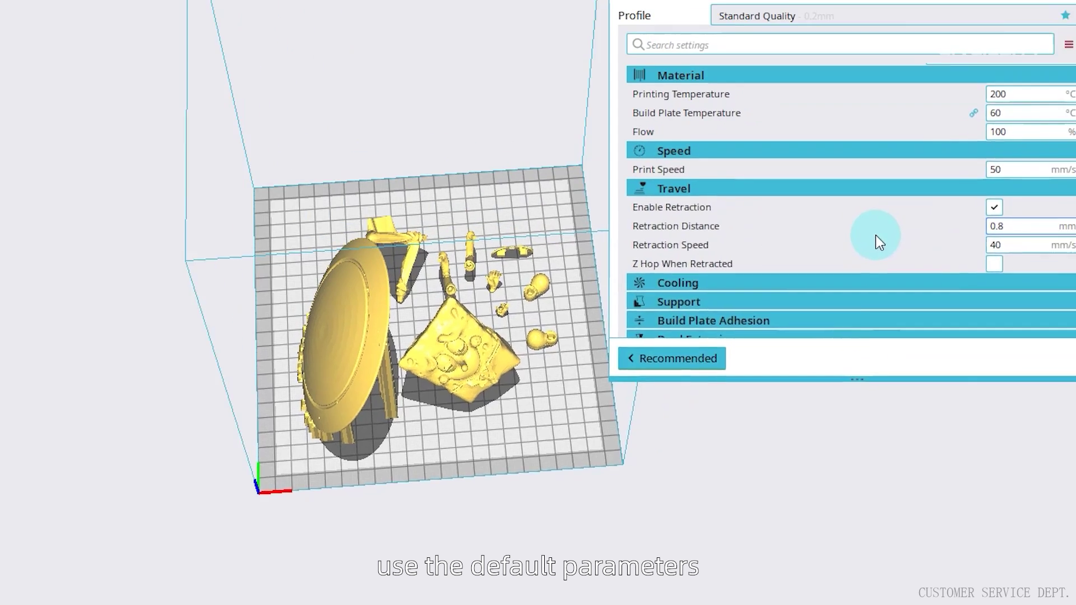
pyautogui.moveTo(876, 241)
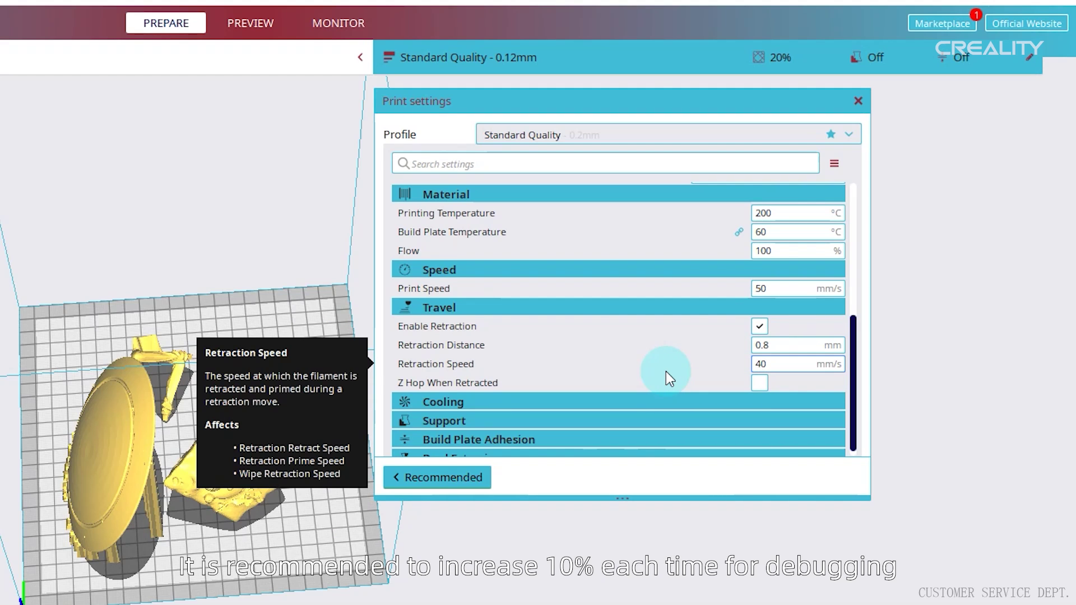
pyautogui.click(760, 385)
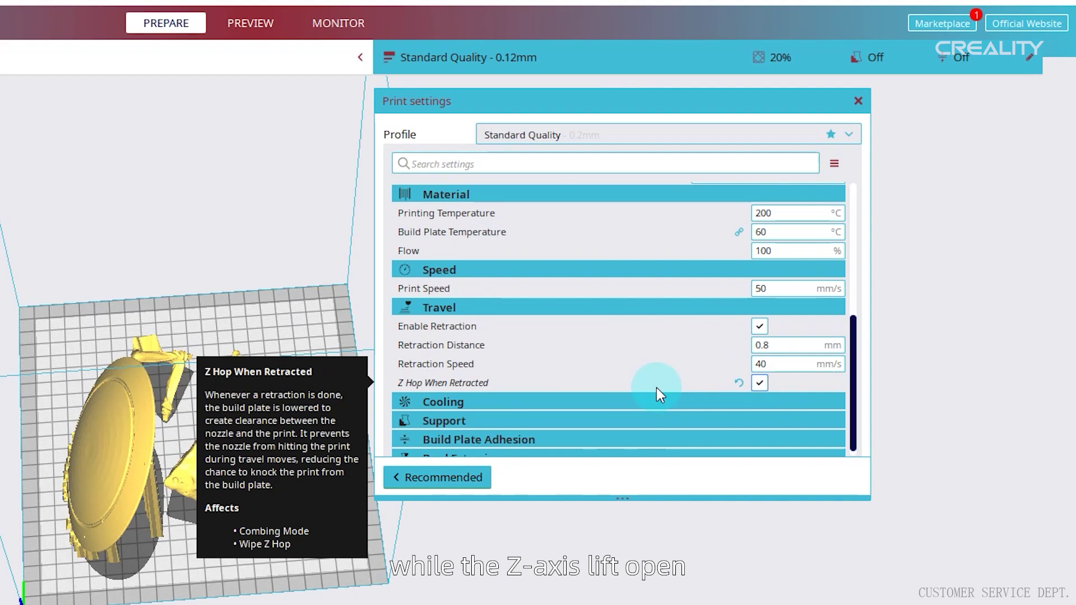
# - Expand the Cooling and Support settings and enable Generate Support
pyautogui.click(474, 401)
pyautogui.scroll(-2, 572, 387)
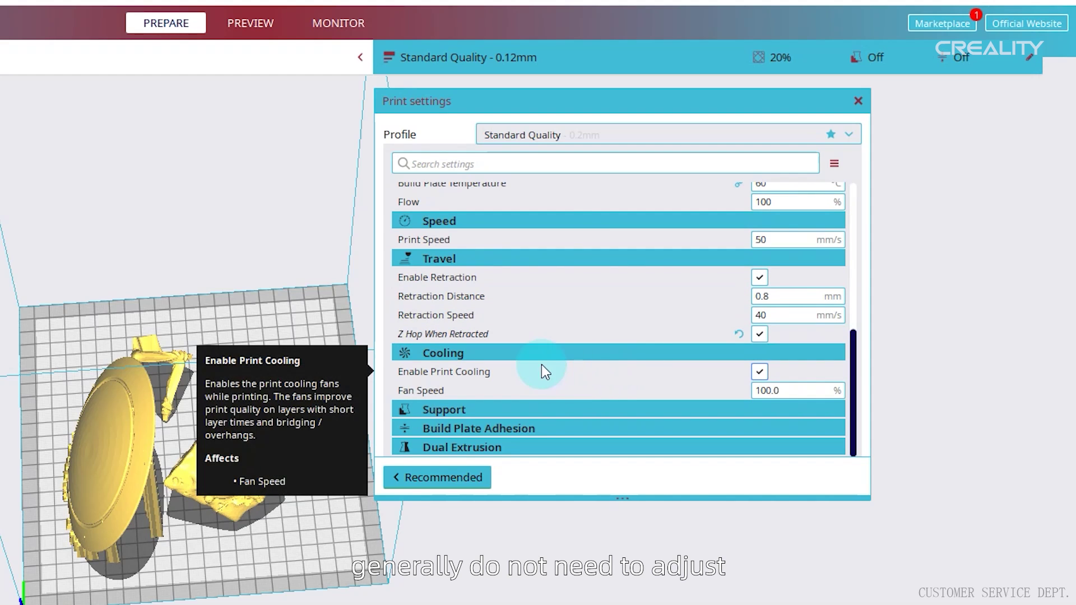
pyautogui.click(489, 412)
pyautogui.scroll(-3, 516, 395)
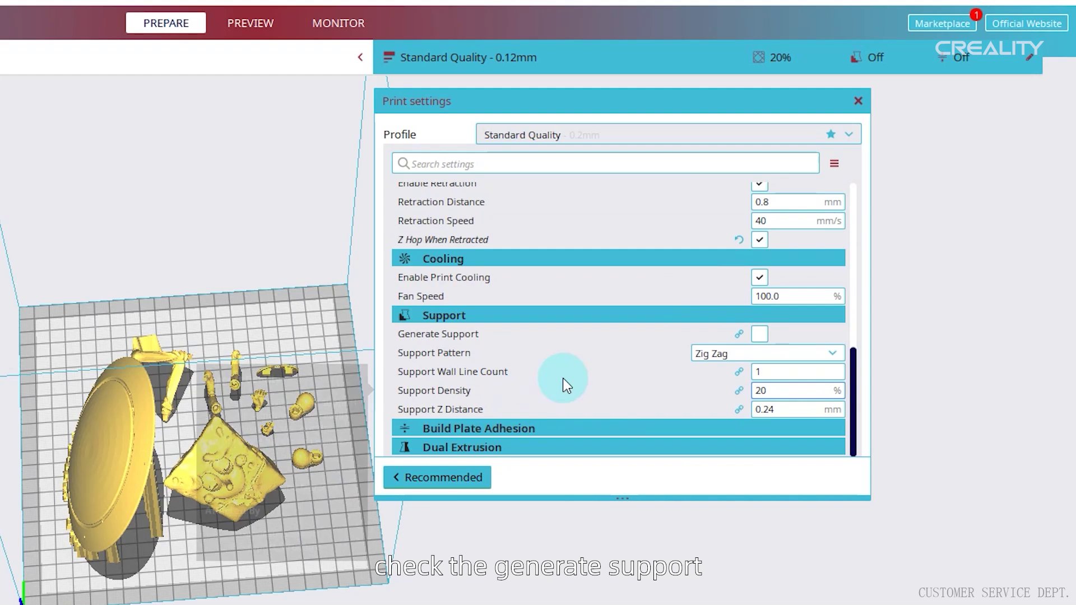
pyautogui.click(759, 334)
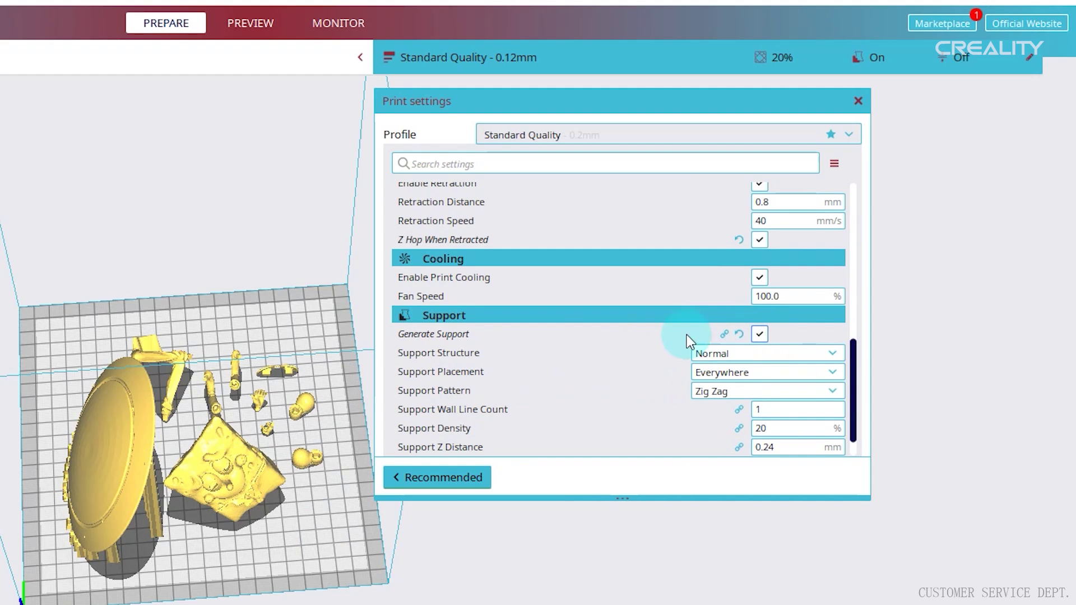
# - Make Support Overhang Angle visible in the setting visibility preferences and check that the other needed support options are enabled
pyautogui.click(817, 317)
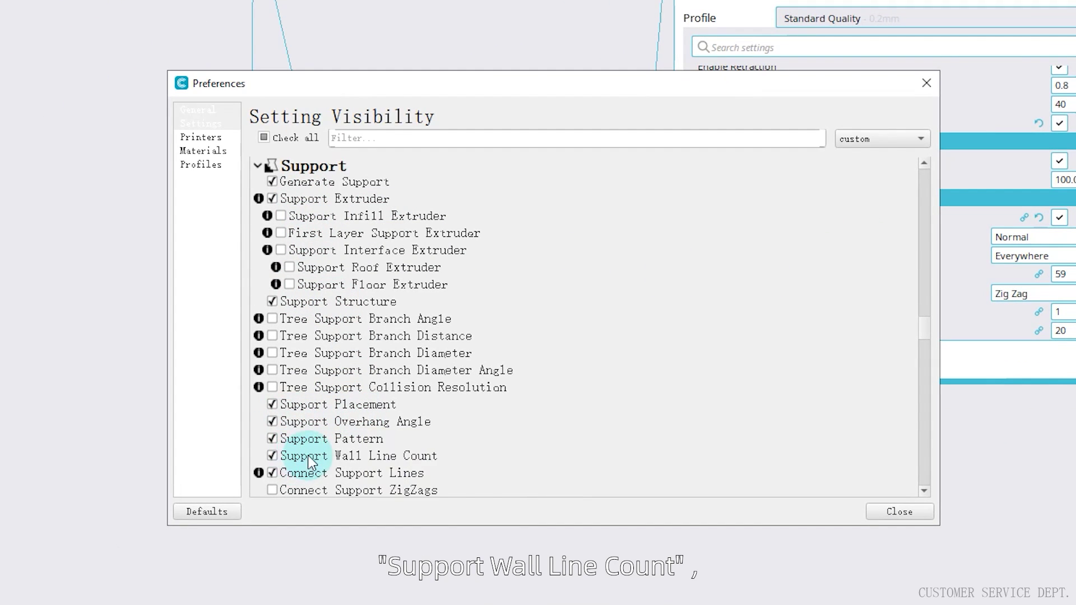
pyautogui.scroll(-2, 308, 455)
pyautogui.scroll(-2, 310, 419)
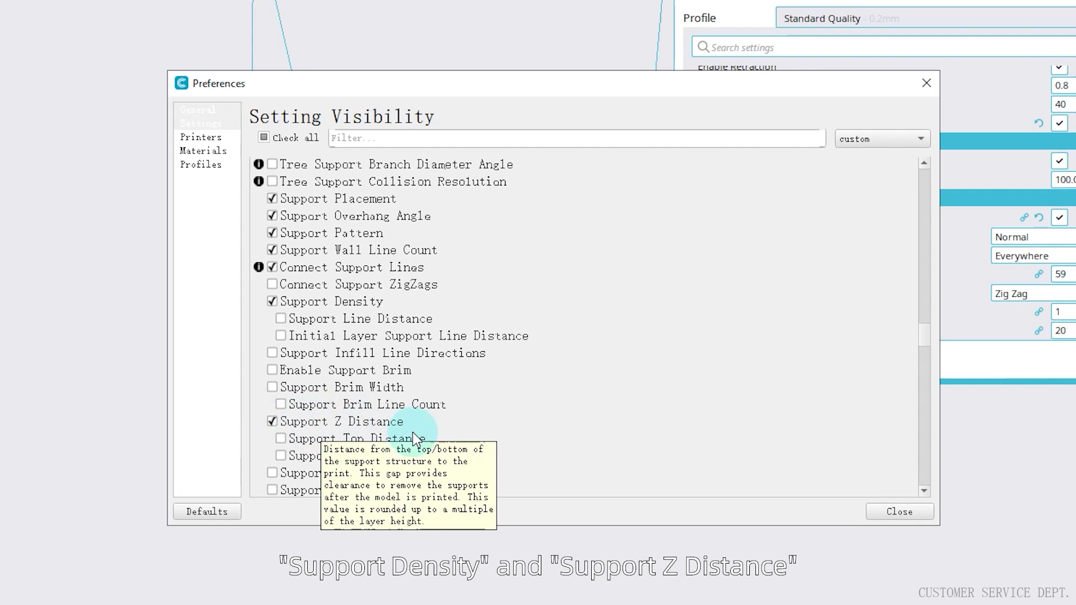
pyautogui.click(926, 83)
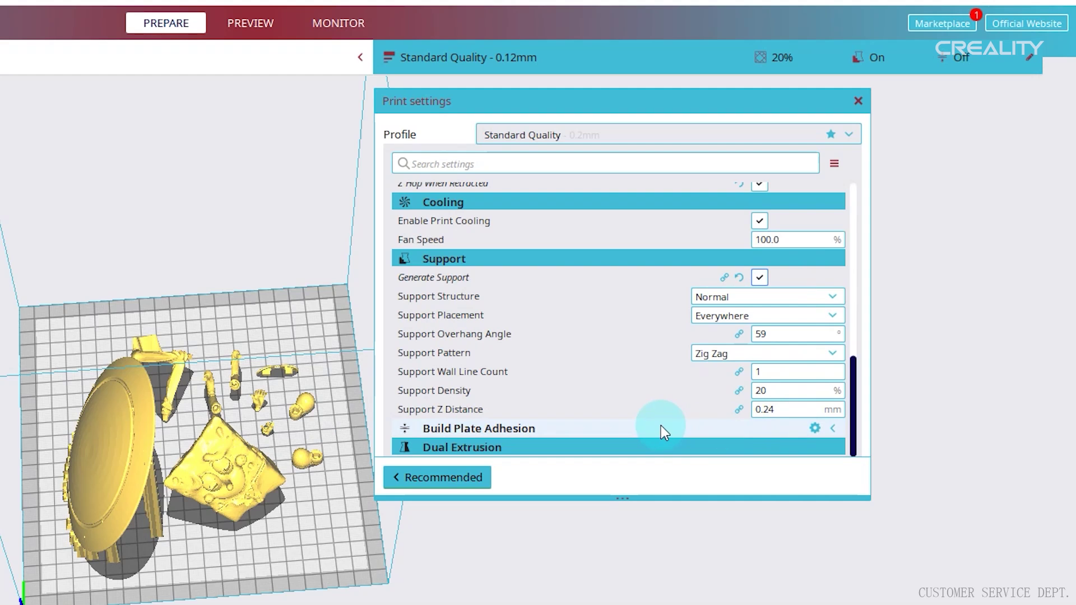
# - Keep the support structure Normal and placement Everywhere, and set the support overhang angle to 60°
pyautogui.moveTo(741, 298)
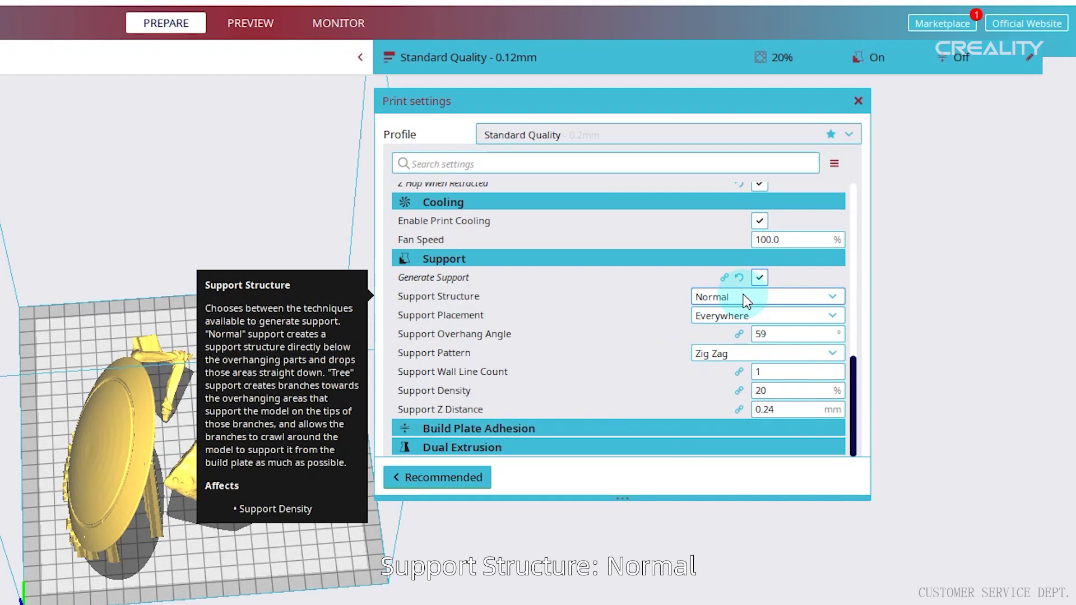
pyautogui.click(743, 295)
pyautogui.click(745, 317)
pyautogui.click(735, 315)
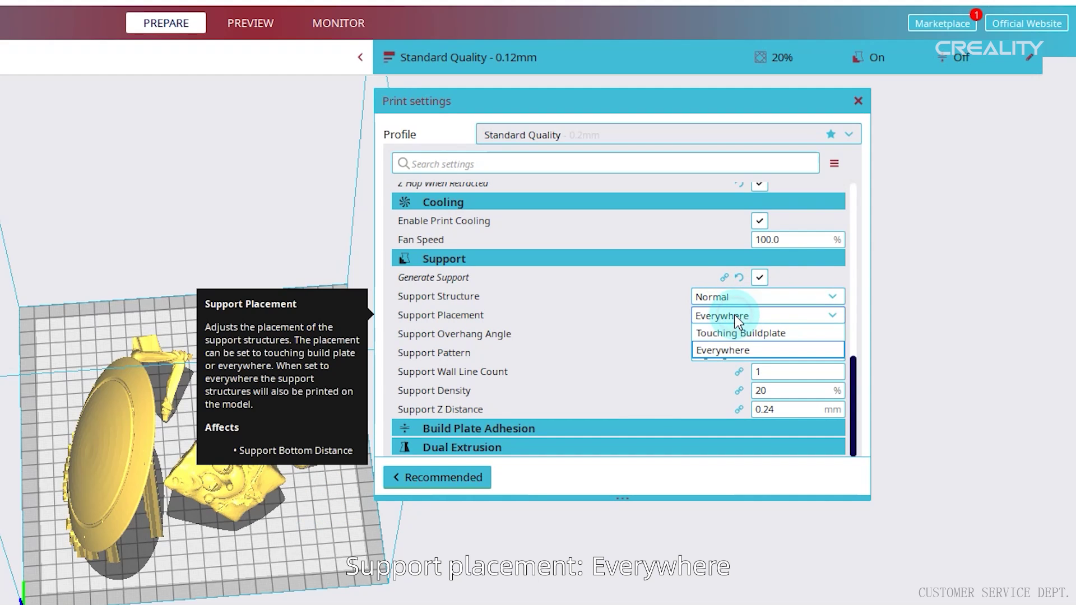
pyautogui.click(733, 314)
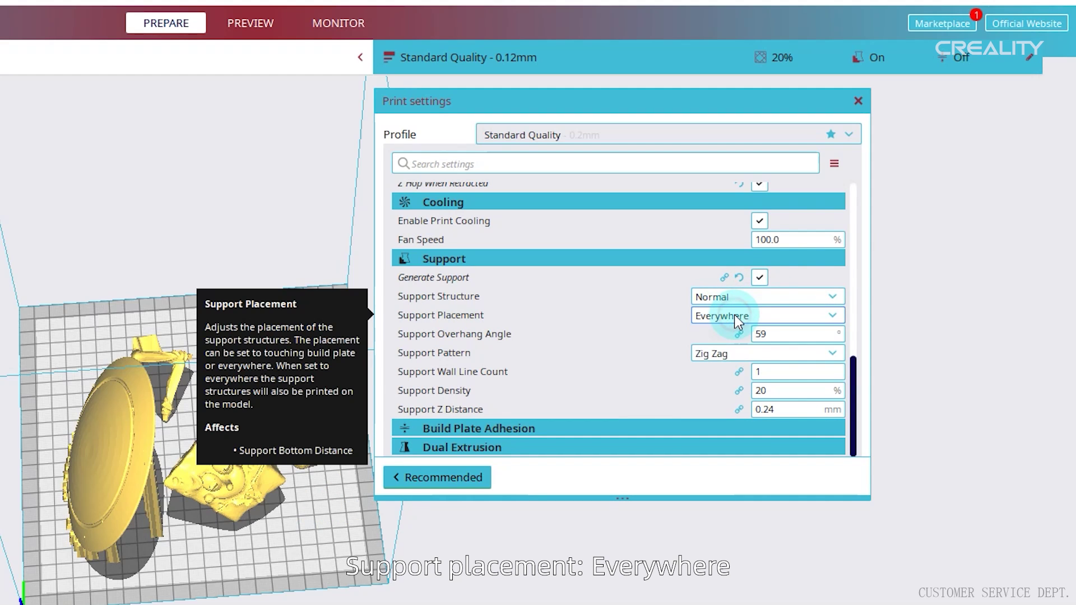
pyautogui.doubleClick(782, 338)
pyautogui.write('60')
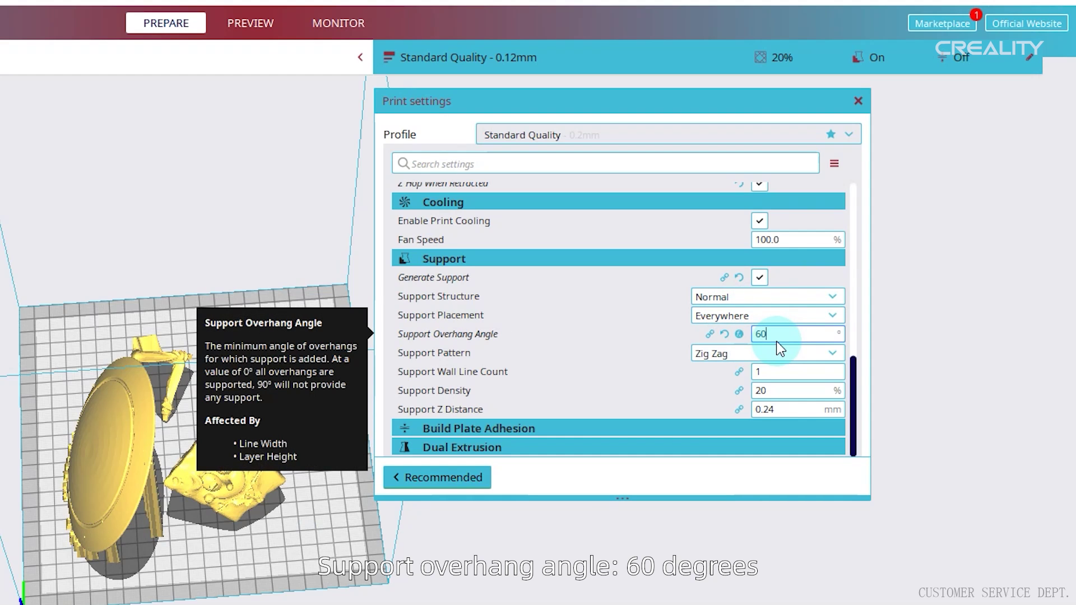
# - Keep the Zig Zag support pattern and set the support wall line count to 0
pyautogui.click(742, 356)
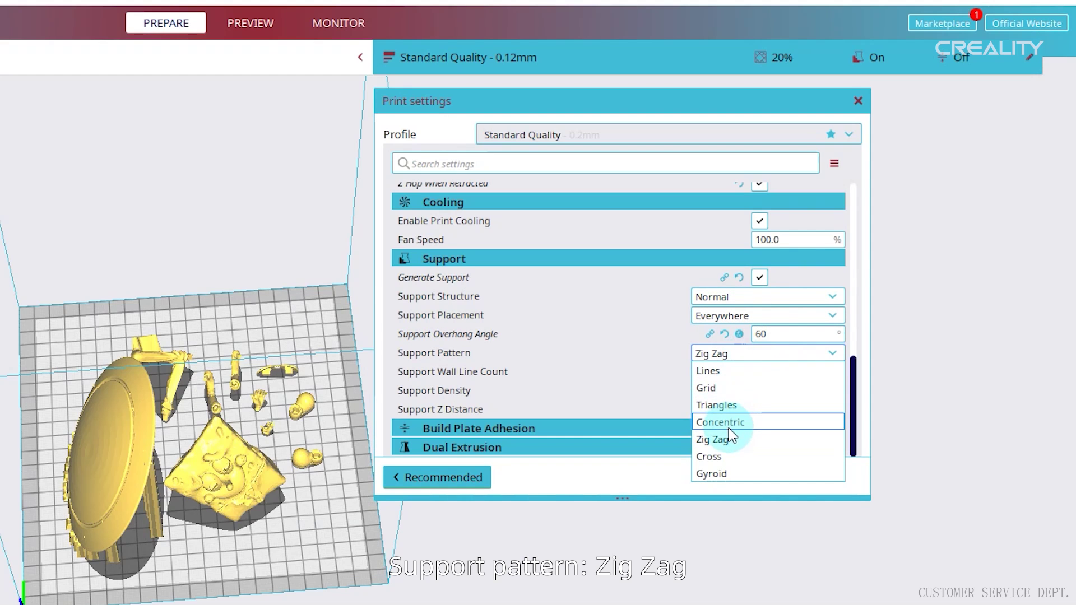
pyautogui.click(747, 440)
pyautogui.doubleClick(784, 372)
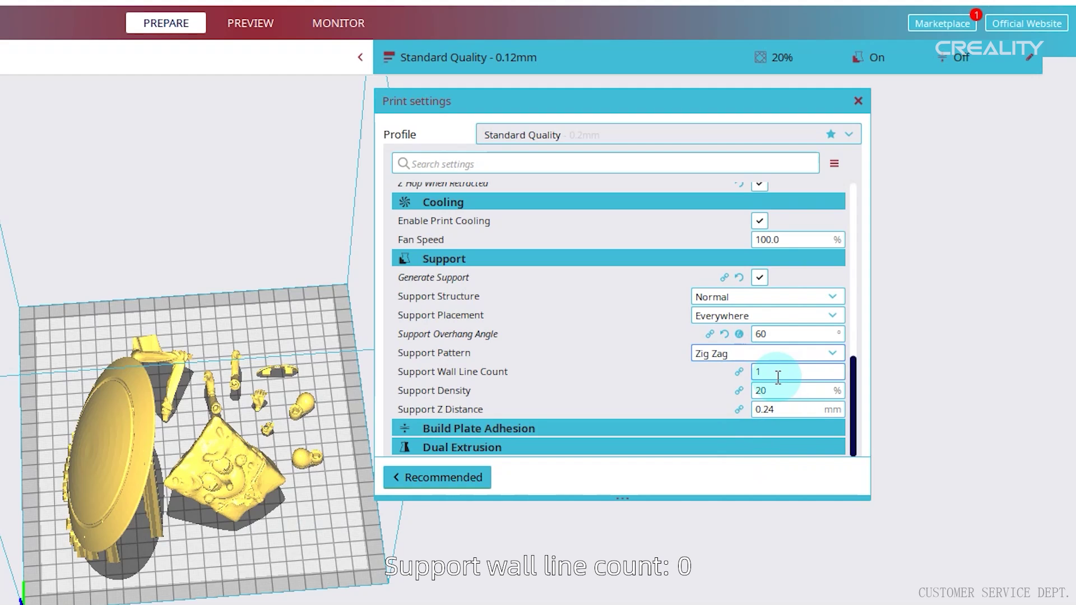
pyautogui.write('0')
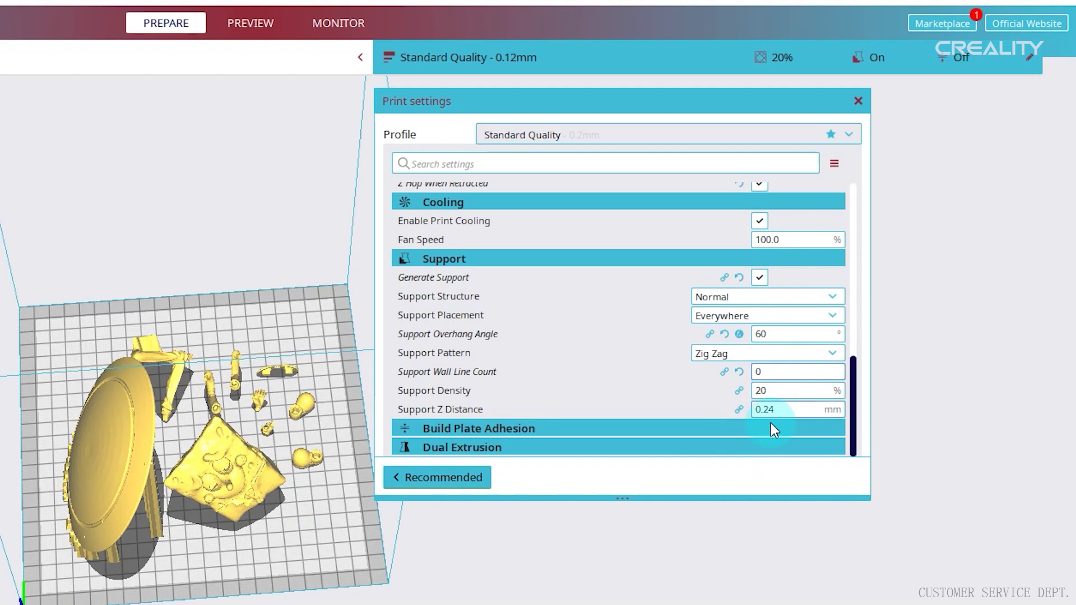
# - Set the support density to 10% and check the support Z distance against the layer height
pyautogui.doubleClick(802, 391)
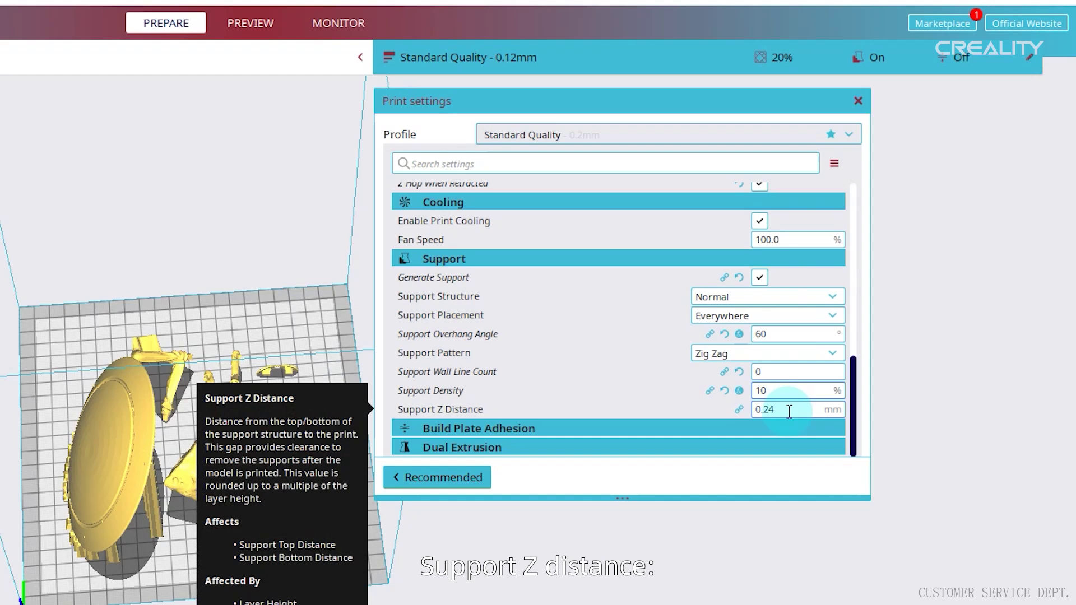
pyautogui.doubleClick(785, 412)
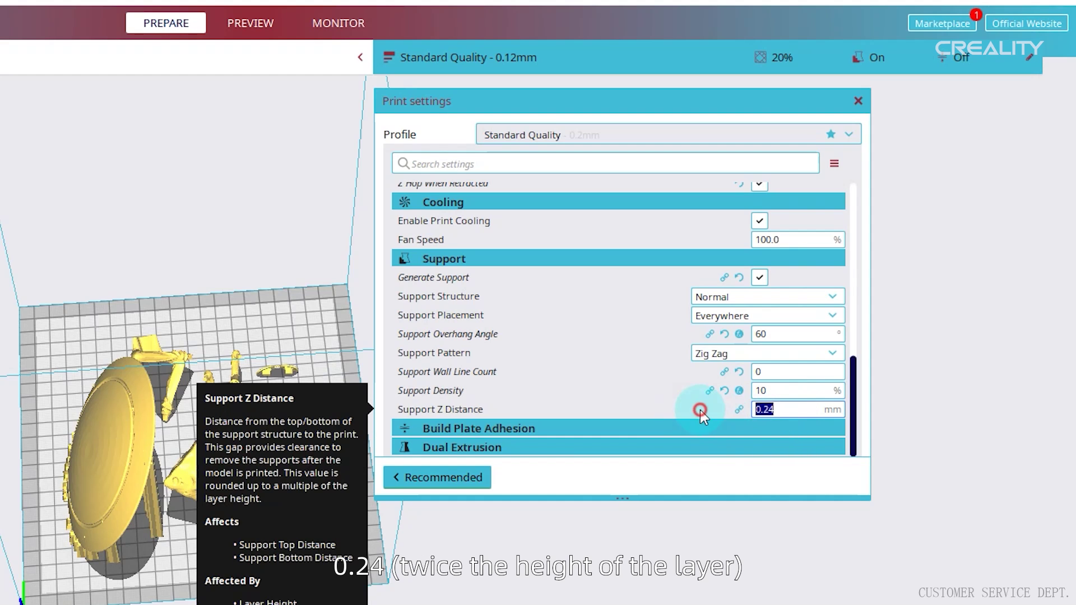
pyautogui.scroll(10, 728, 347)
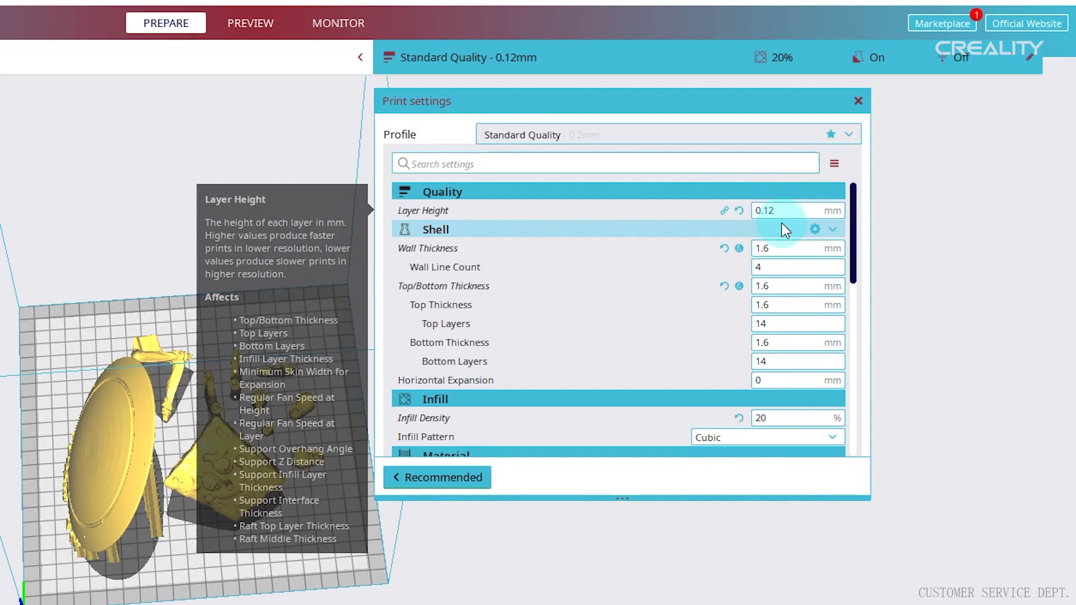
pyautogui.scroll(-10, 781, 223)
# - Expand the Build Plate Adhesion settings and review which of its options are enabled in the setting visibility preferences
pyautogui.click(683, 423)
pyautogui.scroll(-1, 632, 379)
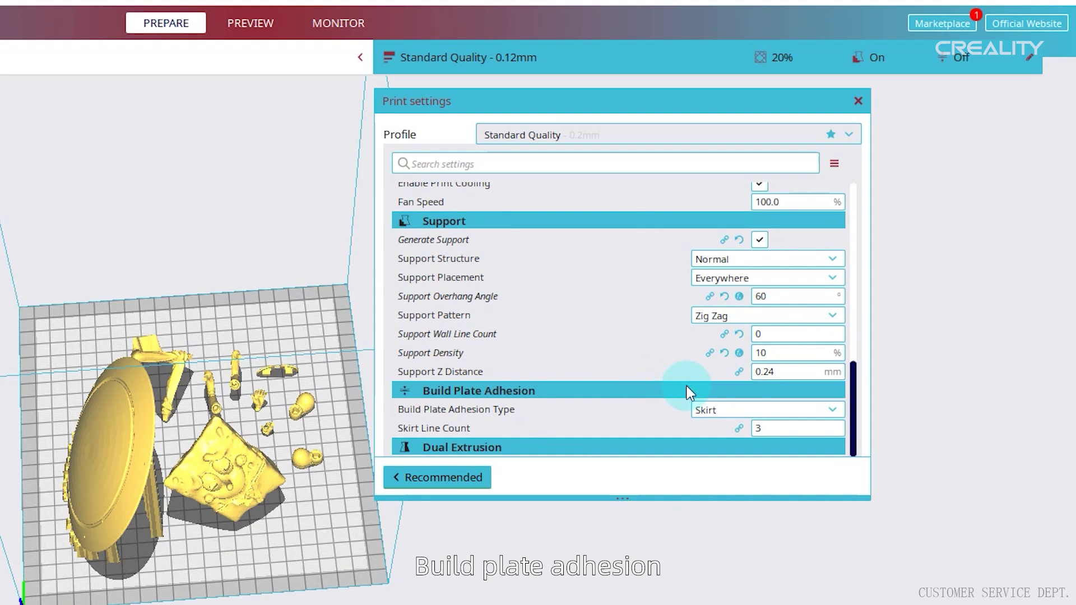
pyautogui.click(810, 391)
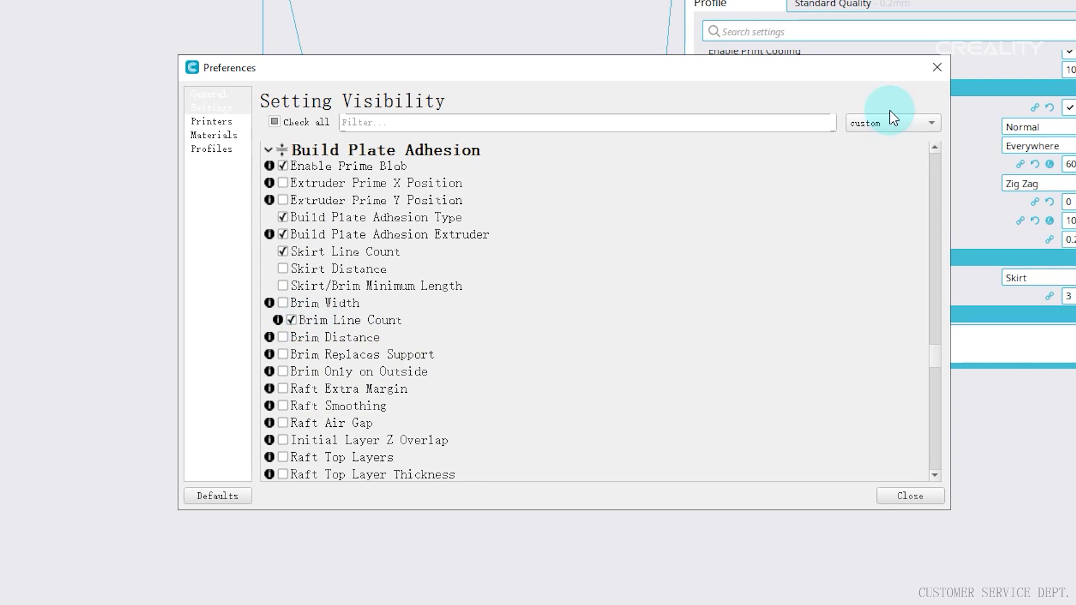
pyautogui.click(937, 68)
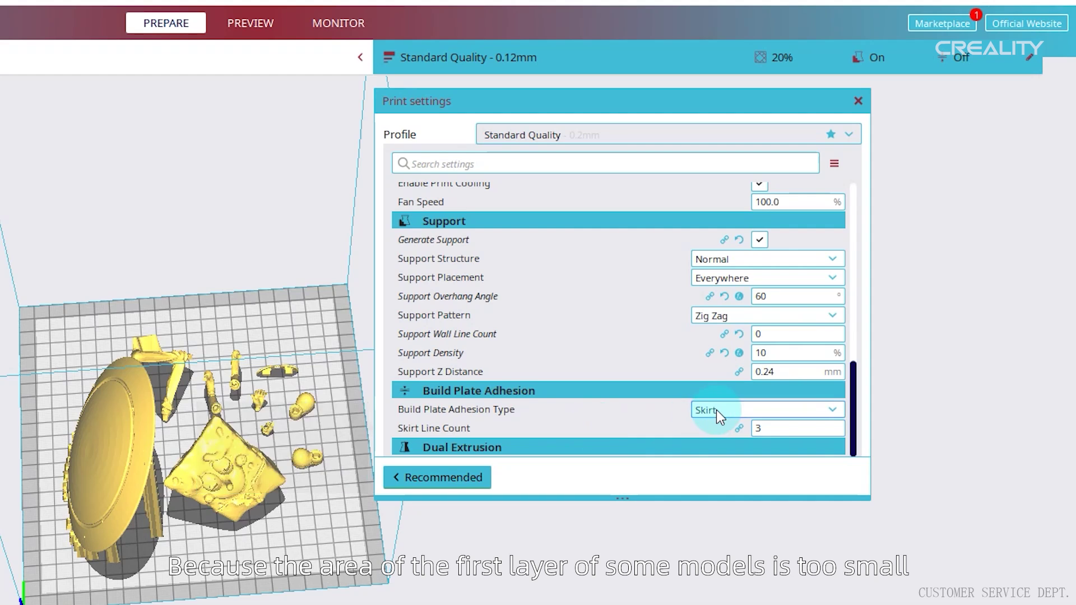
# - Check the undersides of the parts, then set the build plate adhesion type to Brim with a brim line count of 10
pyautogui.moveTo(331, 469); pyautogui.dragTo(274, 302, button='right')
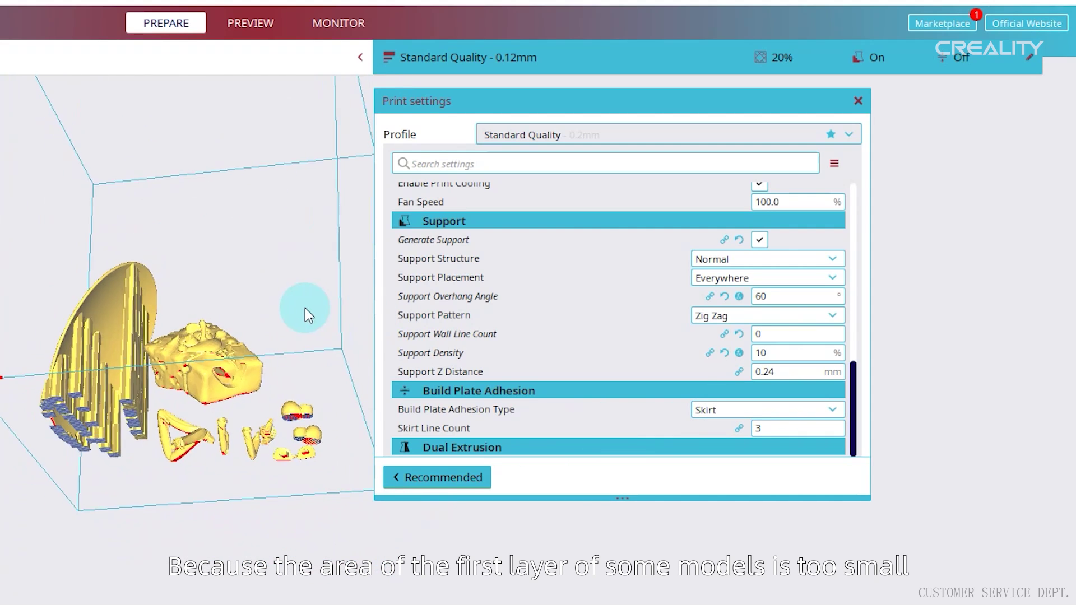
pyautogui.scroll(5, 174, 280)
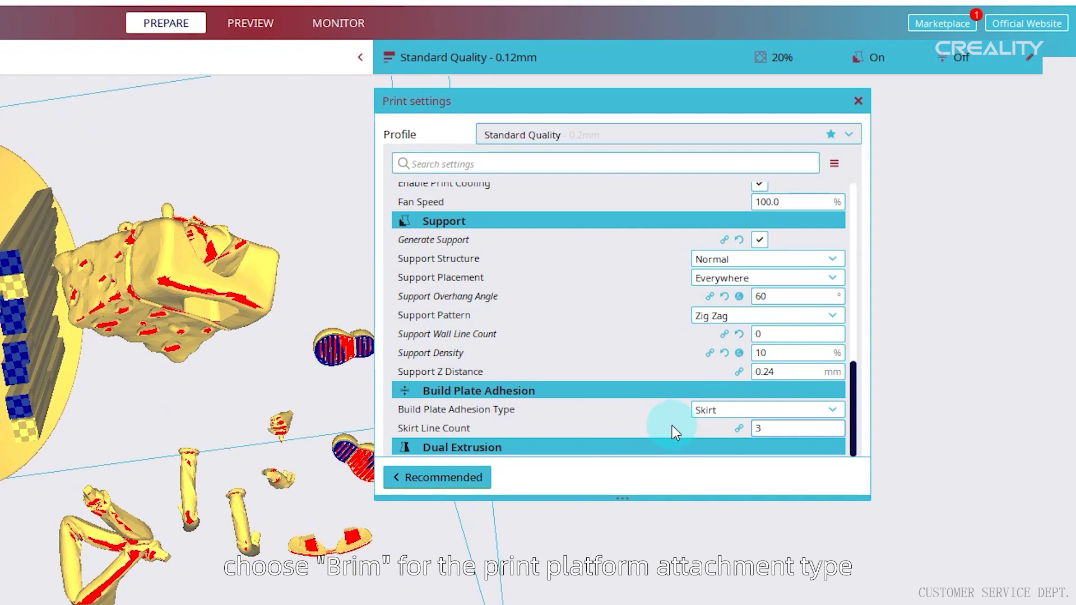
pyautogui.click(717, 409)
pyautogui.click(722, 448)
pyautogui.doubleClick(774, 428)
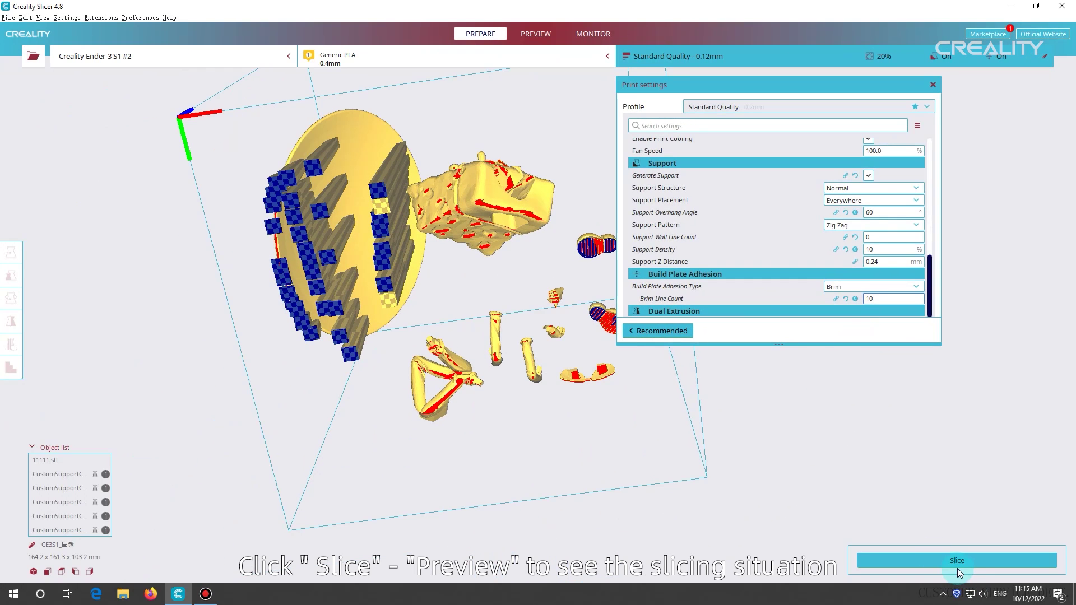
# - Slice the plate and inspect the part placement and supports through the layers in the preview
pyautogui.click(957, 568)
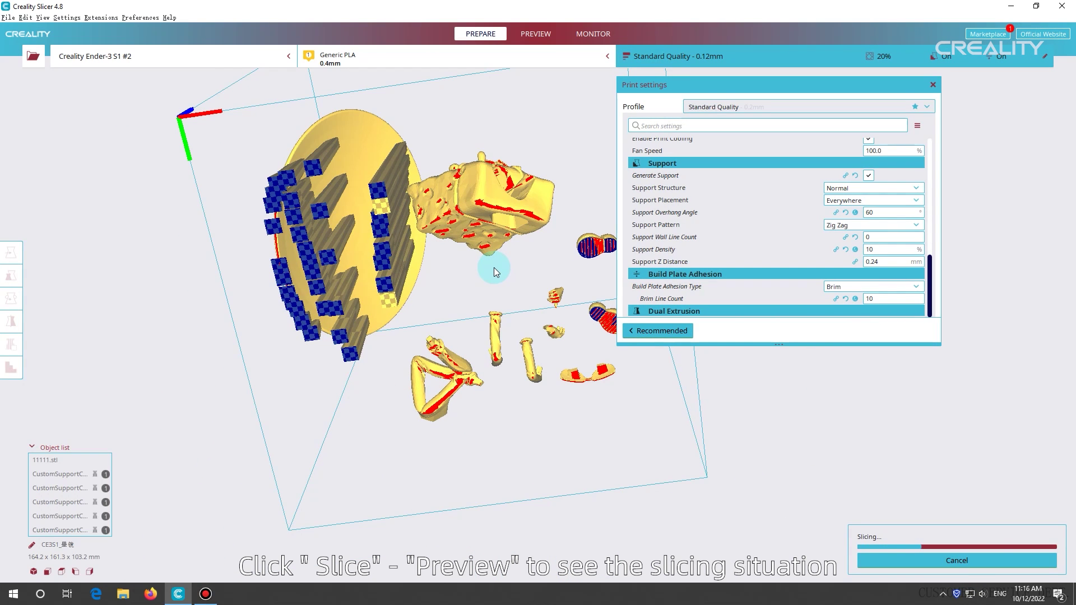
pyautogui.click(903, 560)
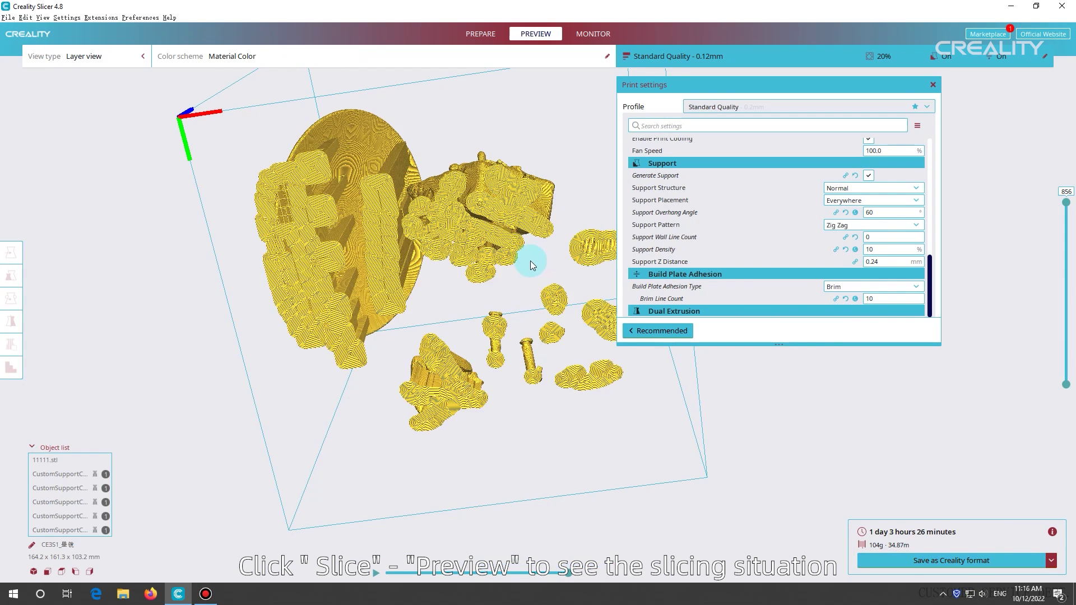
pyautogui.moveTo(532, 264); pyautogui.dragTo(253, 285, button='right')
pyautogui.moveTo(494, 347); pyautogui.dragTo(1061, 224, button='right')
pyautogui.scroll(3, 516, 355)
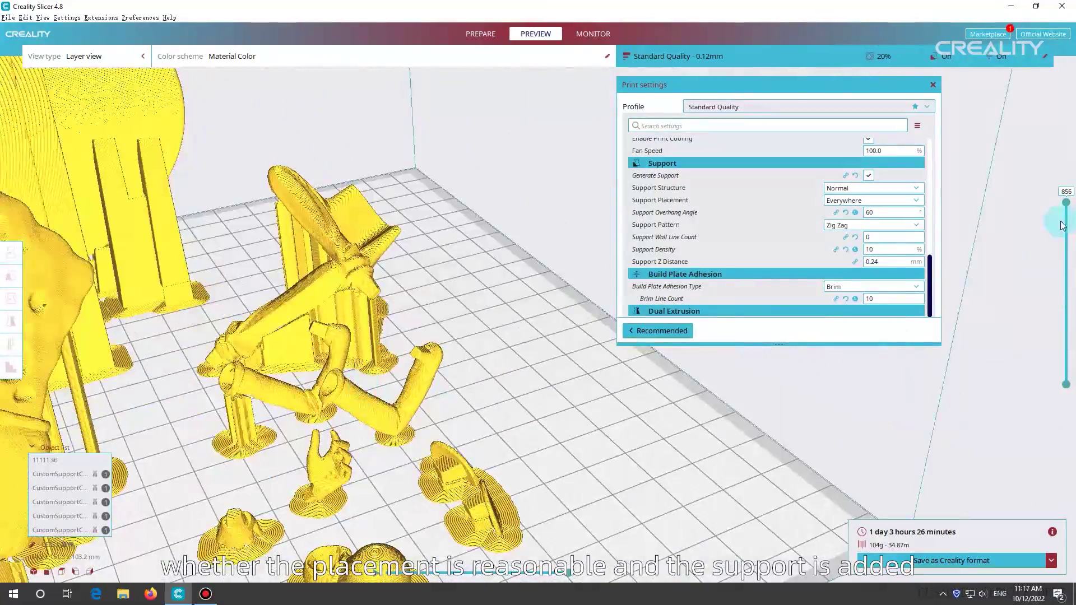
pyautogui.moveTo(1064, 213); pyautogui.dragTo(1066, 355)
# - Add block-shaped custom supports beneath the two separate arms
pyautogui.moveTo(312, 353); pyautogui.dragTo(295, 410, button='right')
pyautogui.scroll(5, 386, 326)
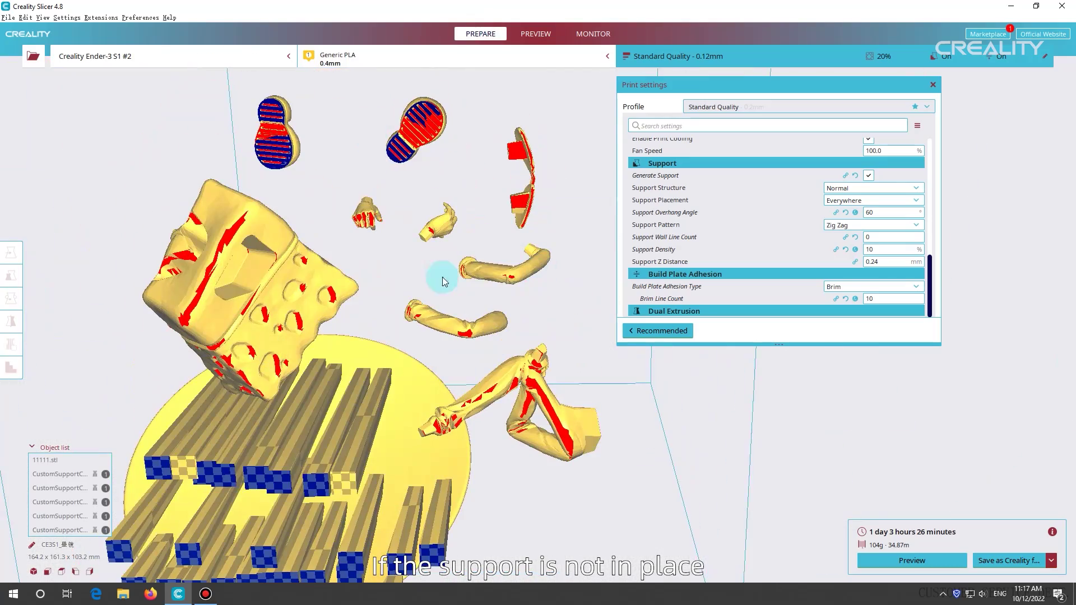
pyautogui.click(442, 281)
pyautogui.click(10, 369)
pyautogui.scroll(3, 509, 291)
pyautogui.click(537, 285)
pyautogui.click(519, 287)
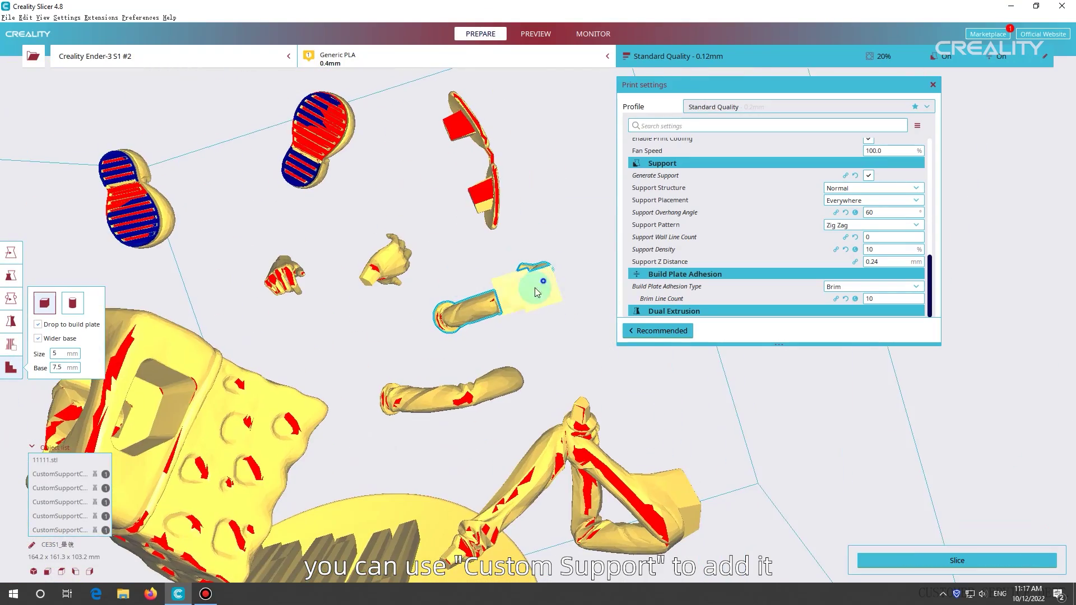
pyautogui.click(483, 285)
pyautogui.click(457, 285)
pyautogui.scroll(-3, 457, 291)
pyautogui.scroll(3, 449, 367)
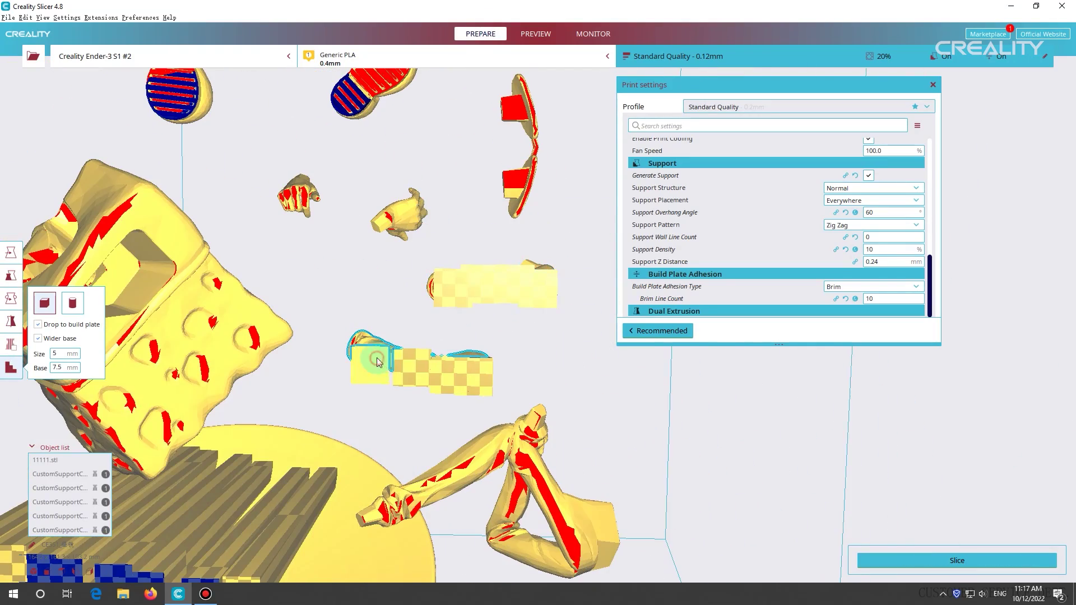
# - Check the parts' undersides and custom supports, then slice the plate and inspect the brims and supports in the layer preview
pyautogui.scroll(-3, 386, 364)
pyautogui.moveTo(399, 370); pyautogui.dragTo(363, 337, button='right')
pyautogui.moveTo(363, 337); pyautogui.dragTo(392, 313, button='right')
pyautogui.click(491, 337)
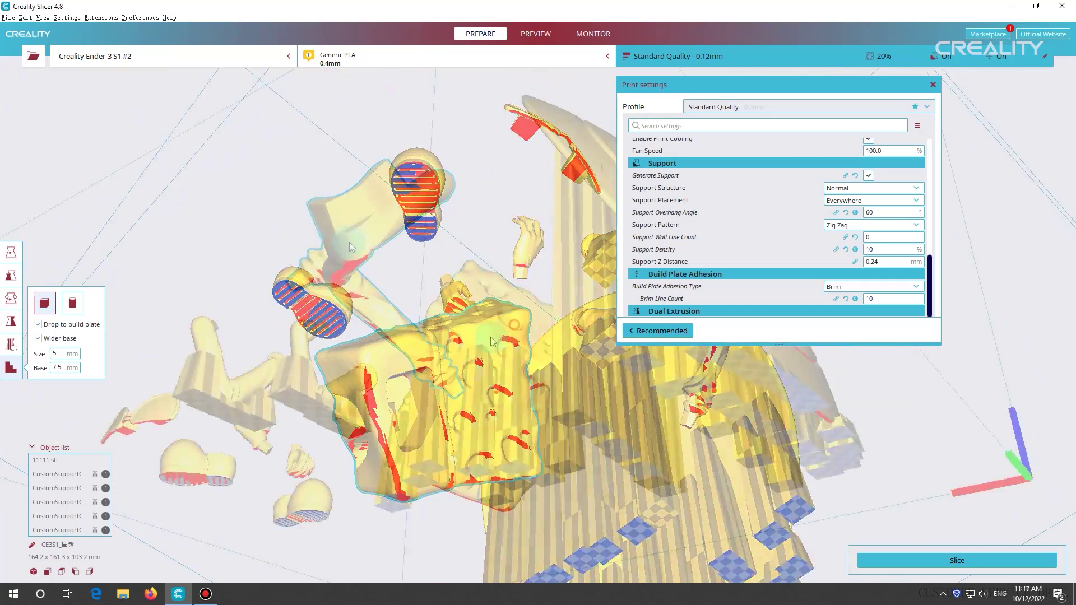
pyautogui.moveTo(492, 341); pyautogui.dragTo(292, 209, button='right')
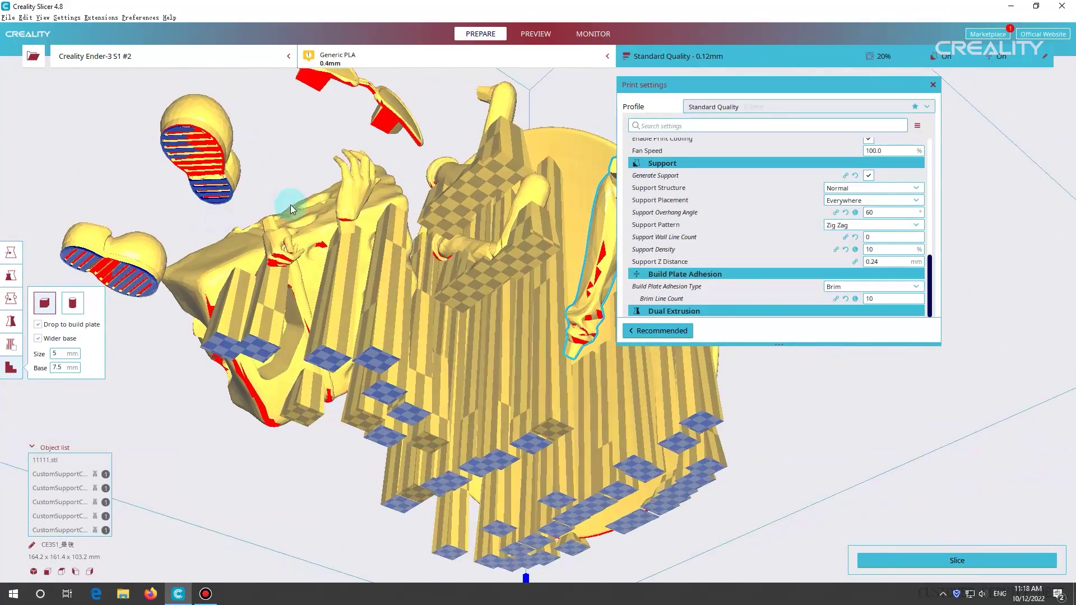
pyautogui.moveTo(351, 227); pyautogui.dragTo(708, 449, button='right')
pyautogui.scroll(-5, 314, 353)
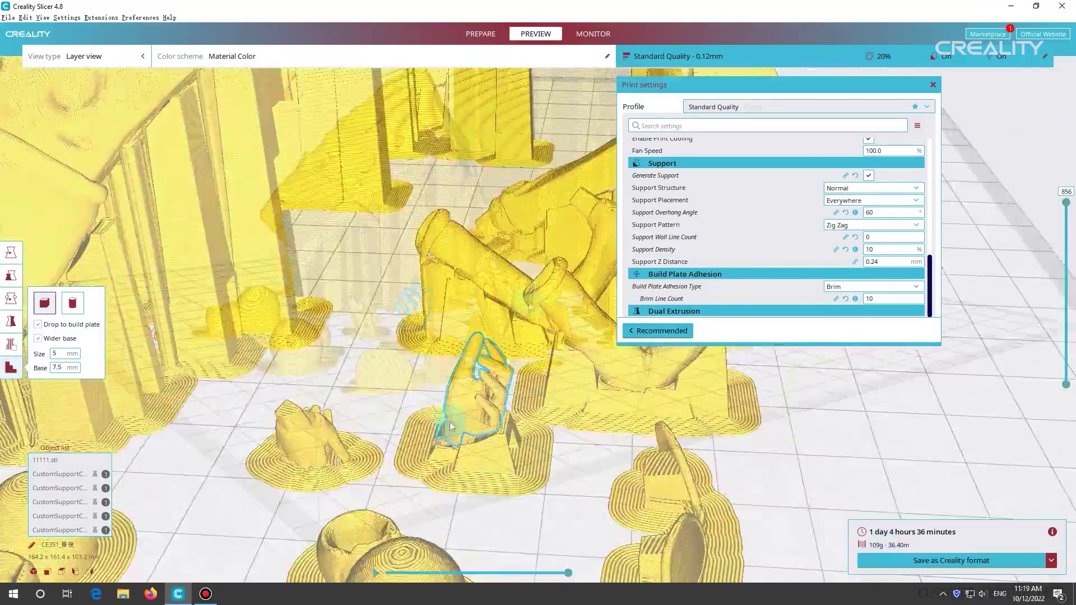
pyautogui.moveTo(468, 448); pyautogui.dragTo(577, 398, button='right')
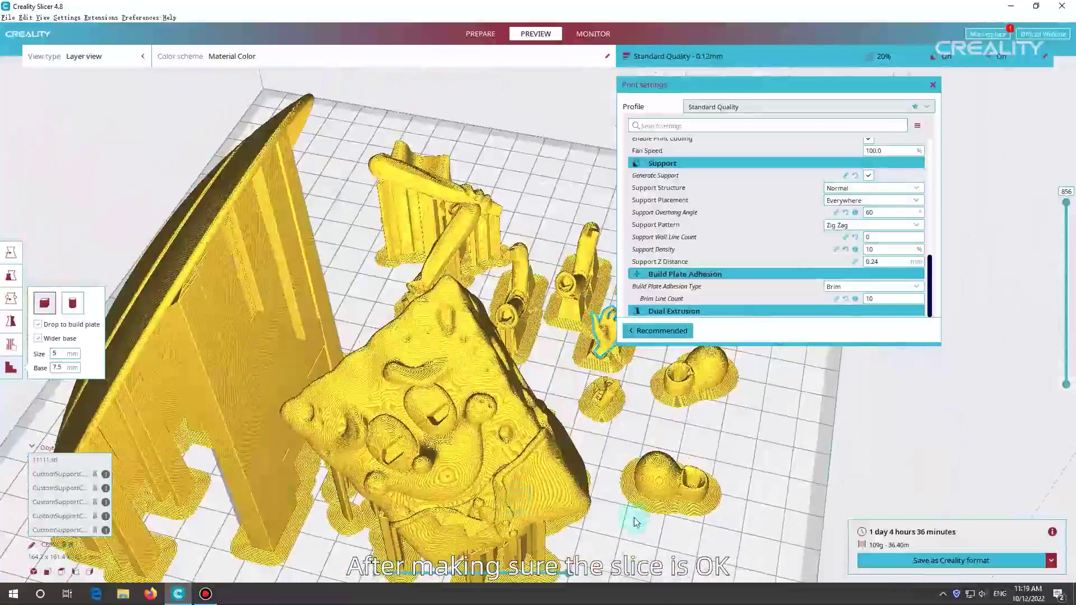
# - Save the sliced plate to a file named 123345 in the SpongeBob SquarePants folder, using the G-code File (*.gcode) type
pyautogui.click(1054, 565)
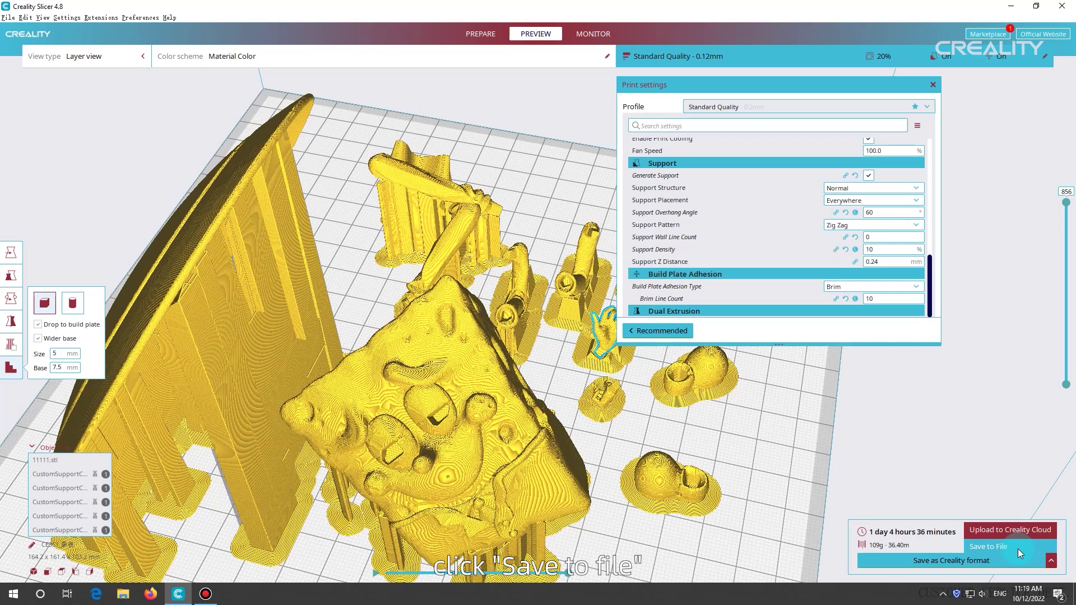
pyautogui.click(1017, 549)
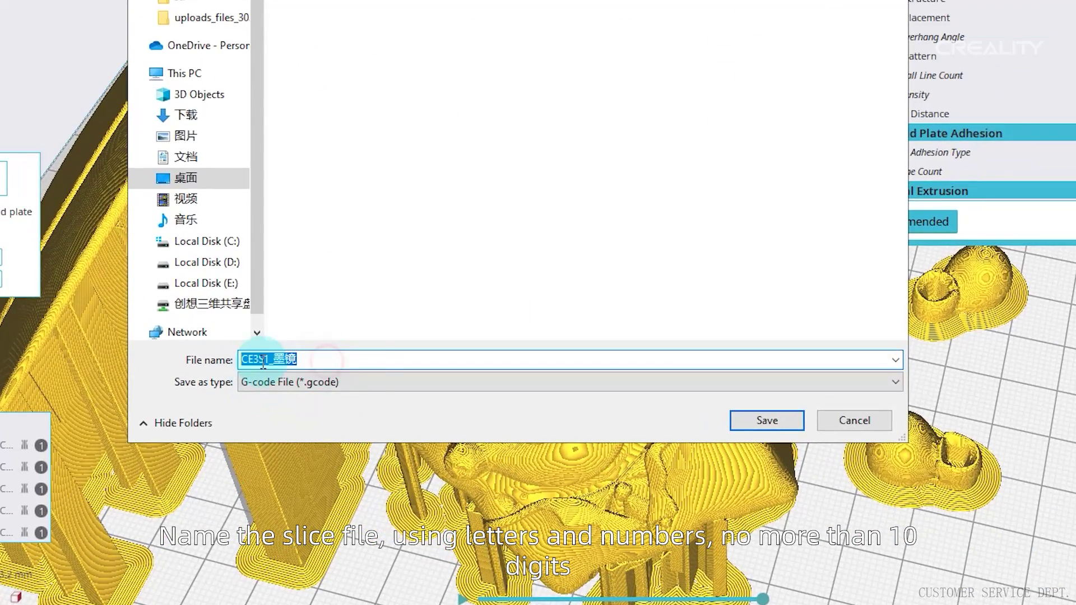
pyautogui.write('1')
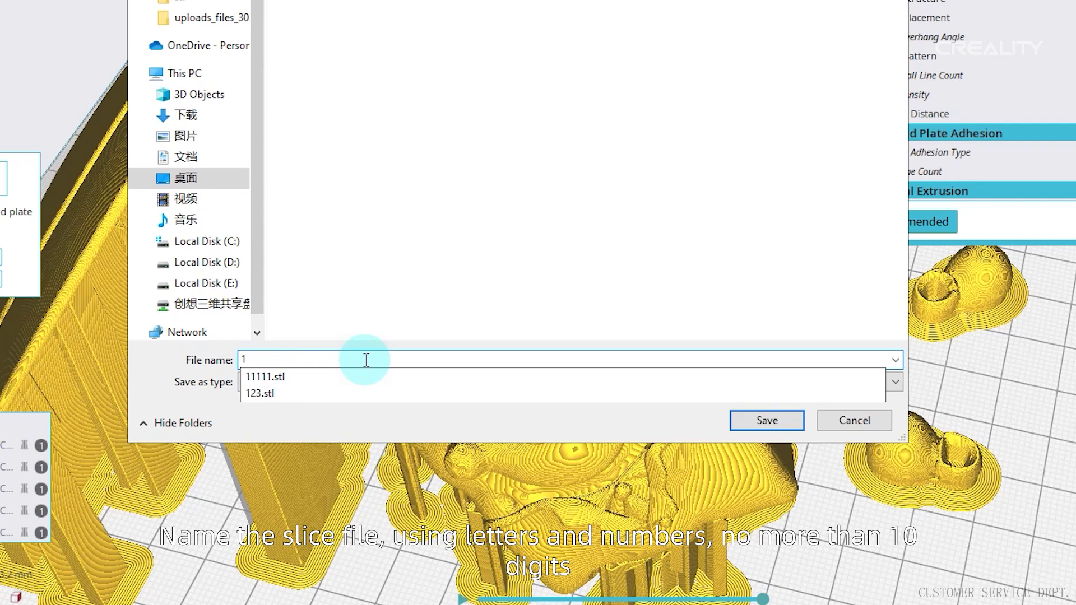
pyautogui.write('233')
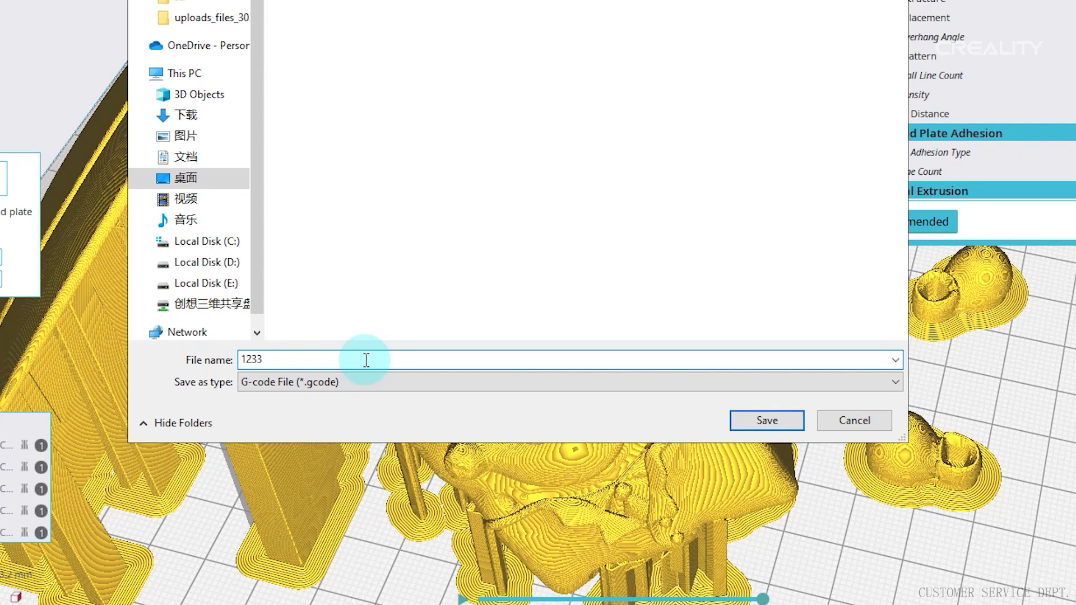
pyautogui.write('45')
pyautogui.click(403, 381)
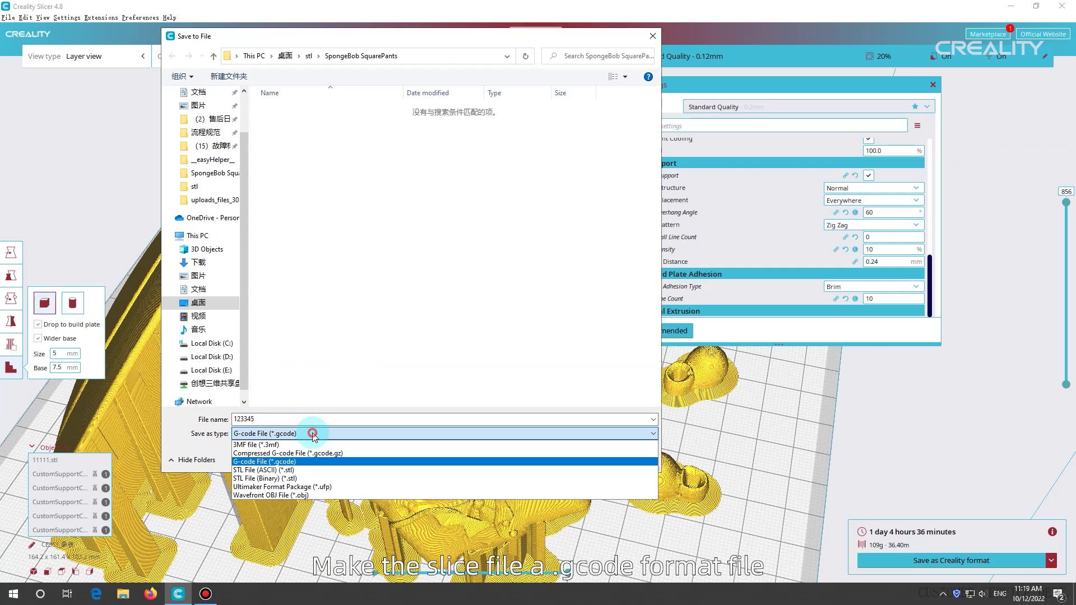
pyautogui.click(297, 461)
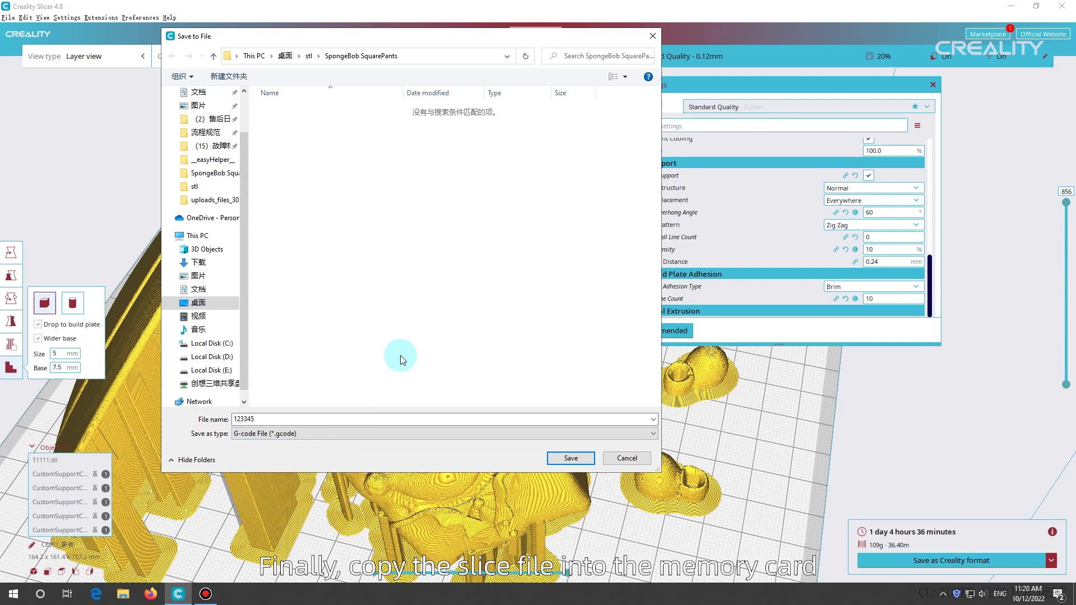